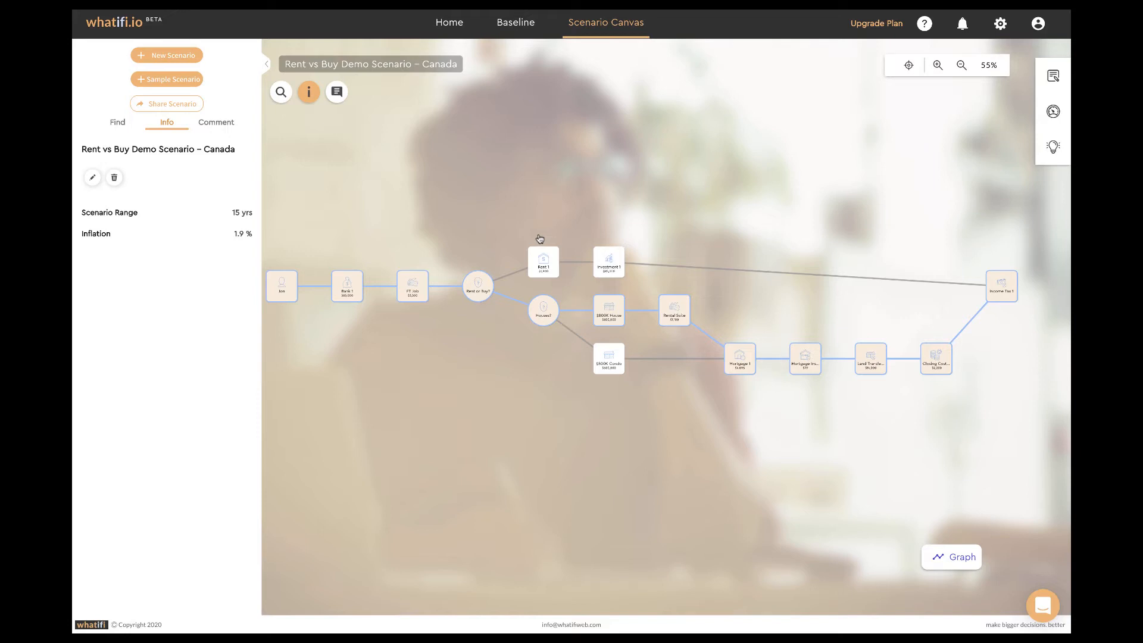
# Examine the demo scenario's rent and buy branches, from the person node through the mortgage events to Income Tax 1.
pyautogui.click(938, 65)
pyautogui.click(938, 65)
pyautogui.click(938, 66)
pyautogui.moveTo(391, 174); pyautogui.dragTo(722, 196)
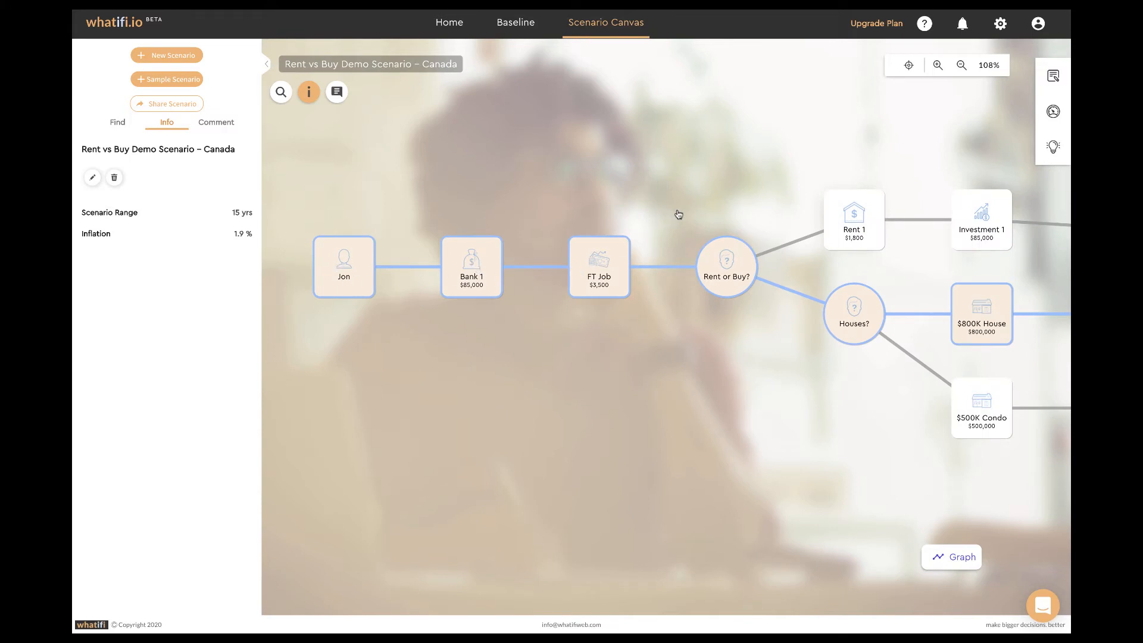
pyautogui.moveTo(679, 214); pyautogui.dragTo(374, 218)
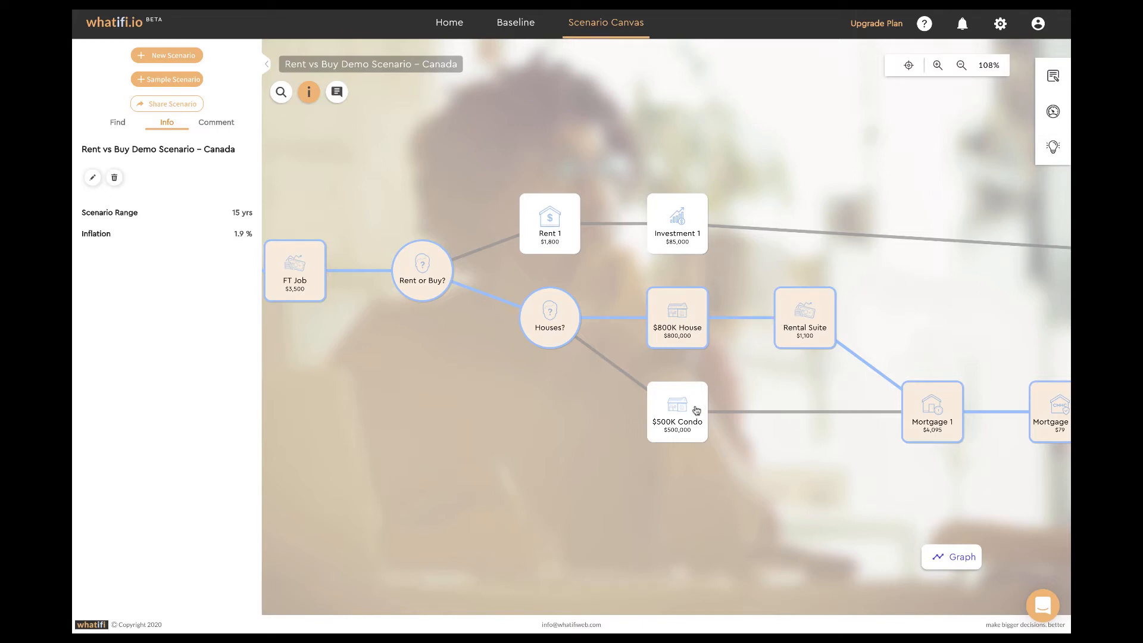
pyautogui.moveTo(837, 394); pyautogui.dragTo(562, 342)
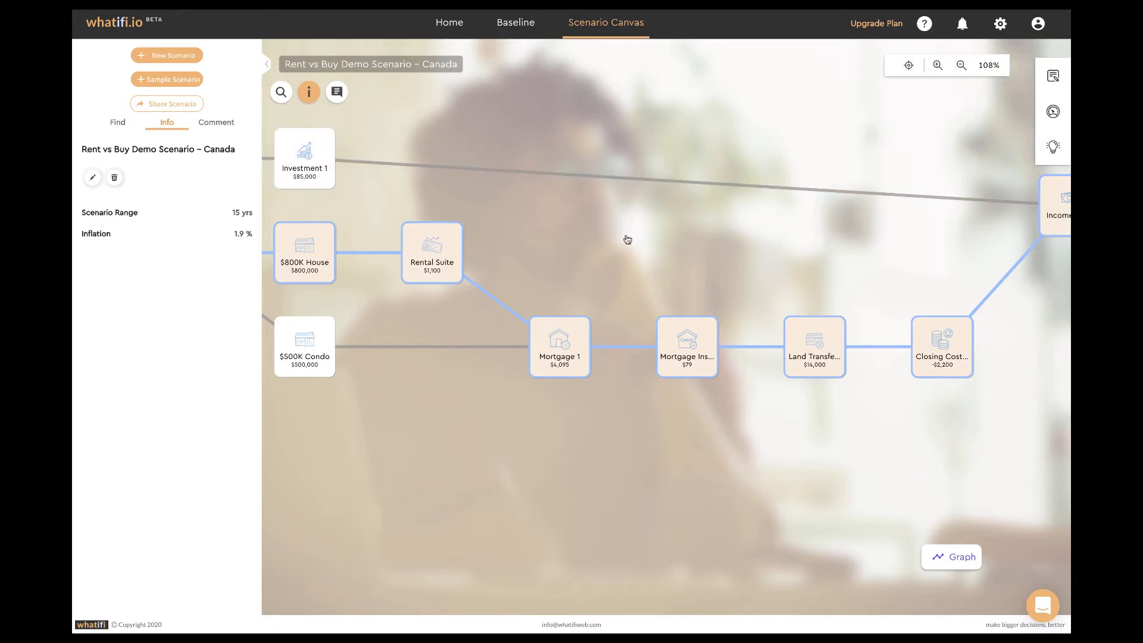
pyautogui.moveTo(627, 239); pyautogui.dragTo(624, 272)
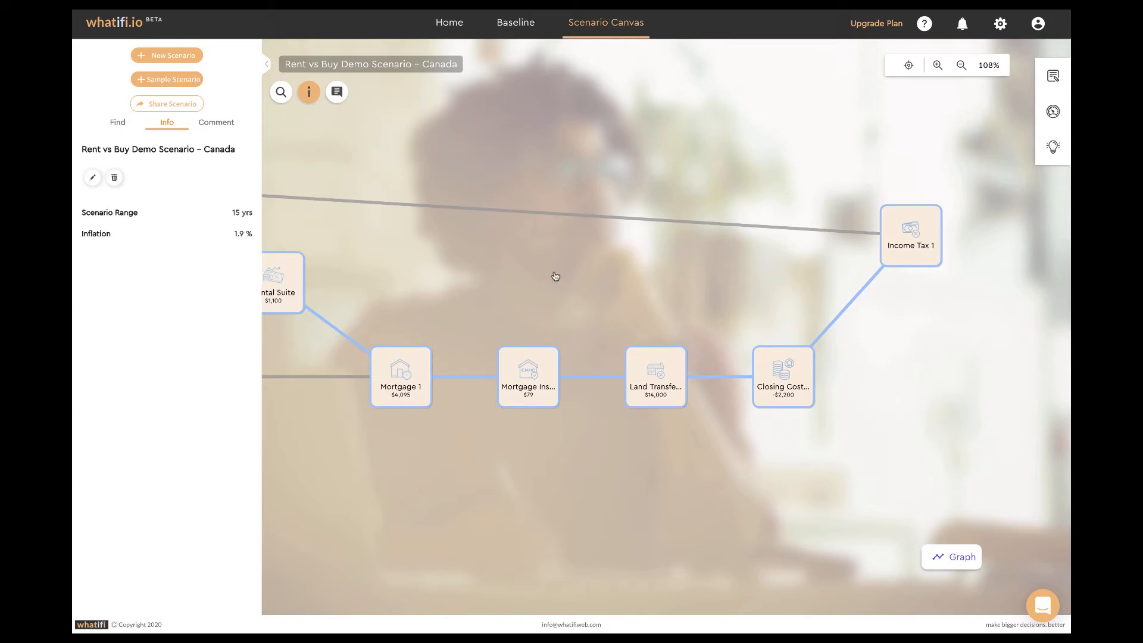
pyautogui.moveTo(480, 274); pyautogui.dragTo(697, 279)
pyautogui.moveTo(361, 238); pyautogui.dragTo(612, 257)
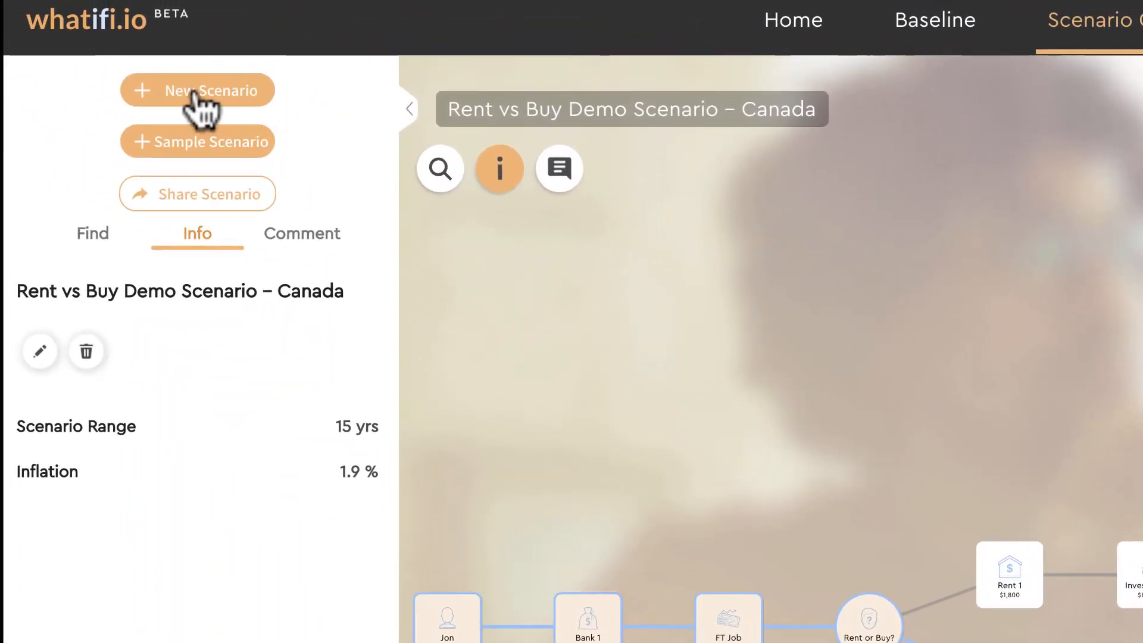
# Create a custom scenario named Rent vs Buy Sample 2 with a 15-year scenario range.
pyautogui.click(9, 25)
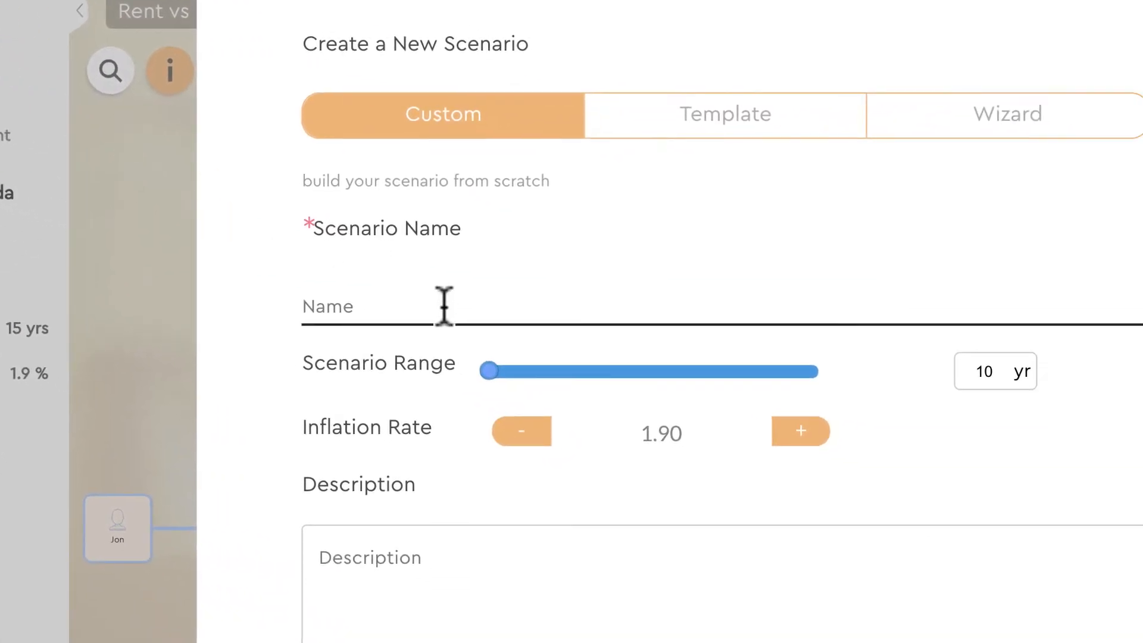
pyautogui.click(795, 415)
pyautogui.write('Rent v')
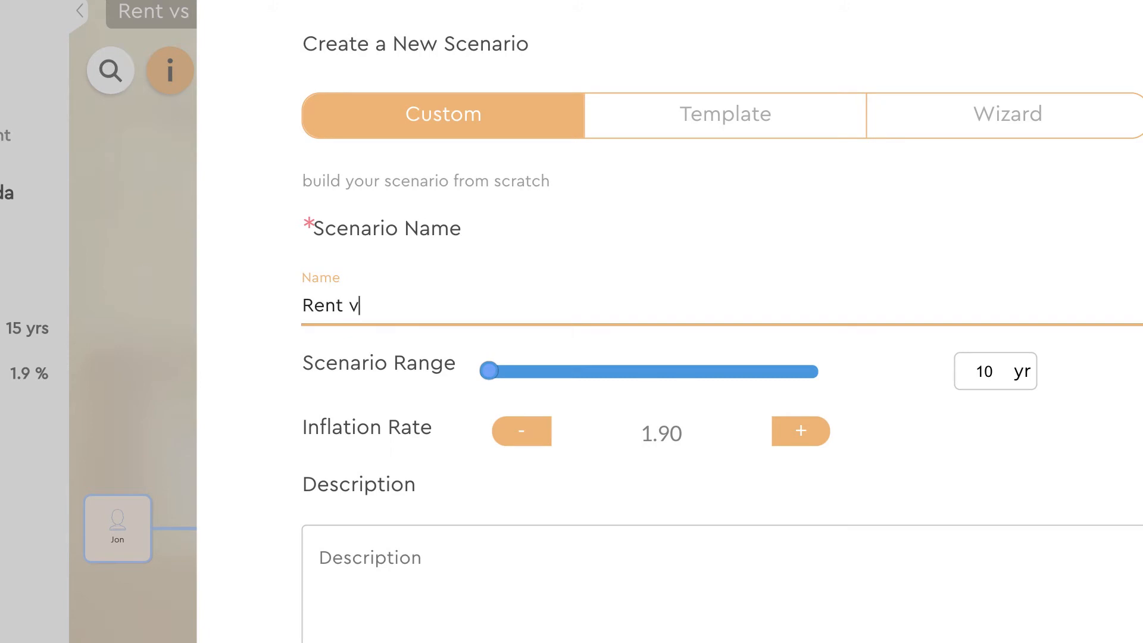
pyautogui.write('s Buy Sma')
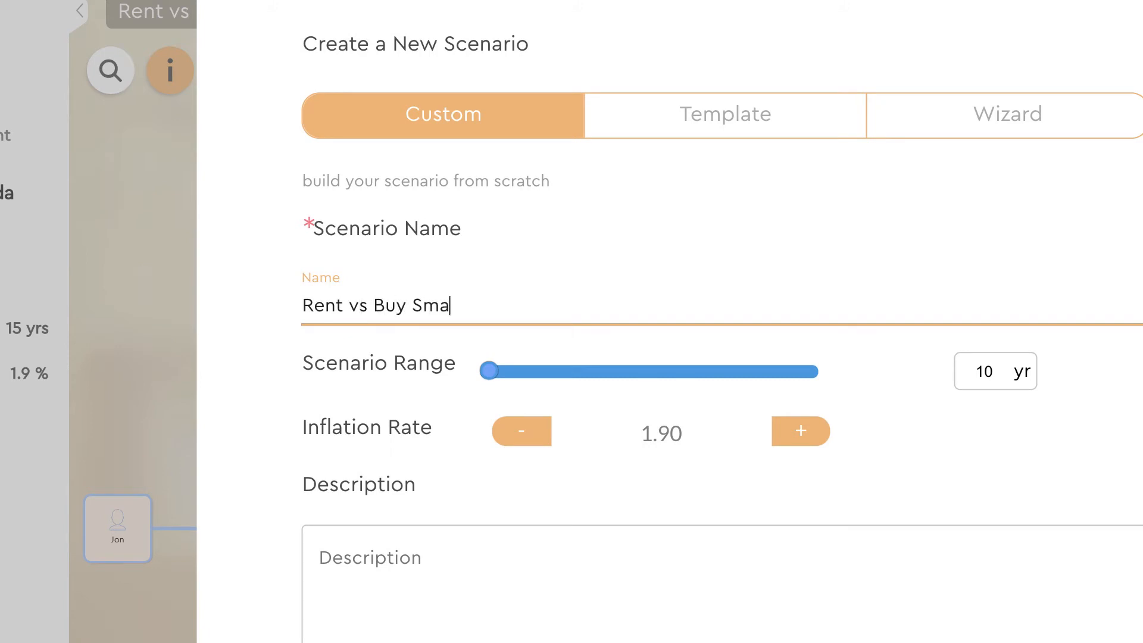
pyautogui.press('BackSpace')
pyautogui.press('BackSpace')
pyautogui.write('ample 2')
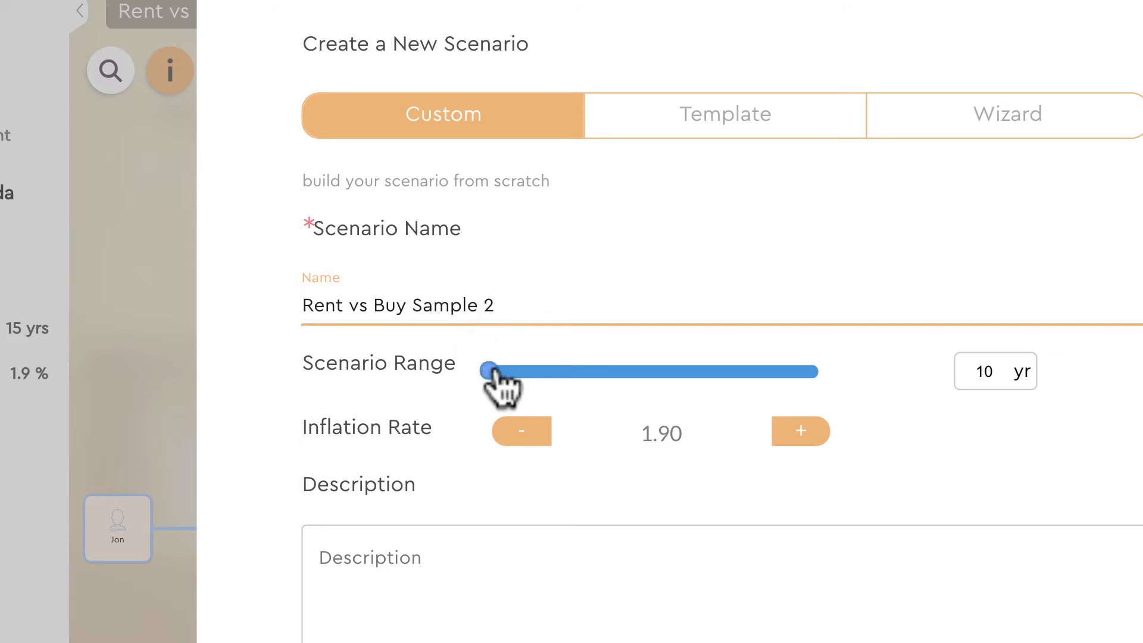
pyautogui.moveTo(490, 373); pyautogui.dragTo(522, 372)
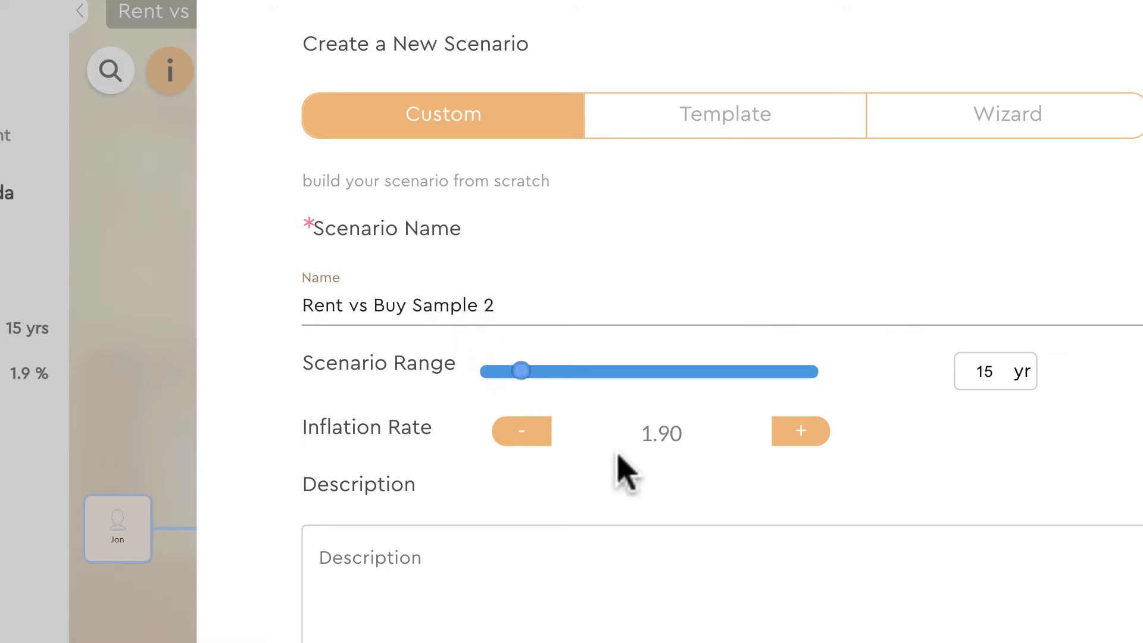
pyautogui.click(342, 576)
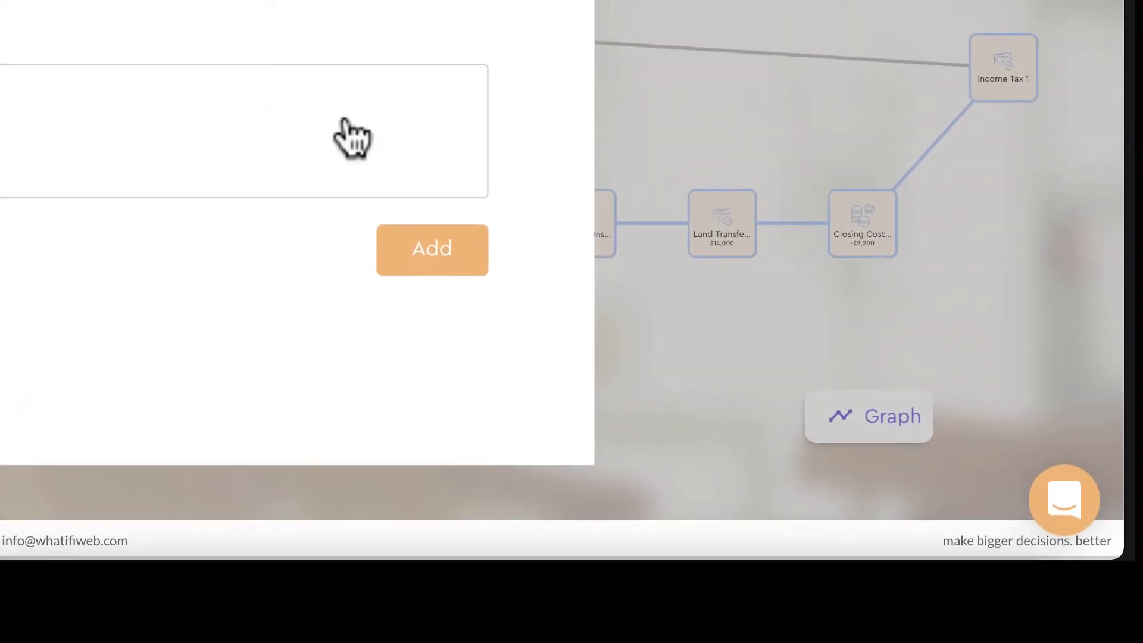
pyautogui.click(424, 248)
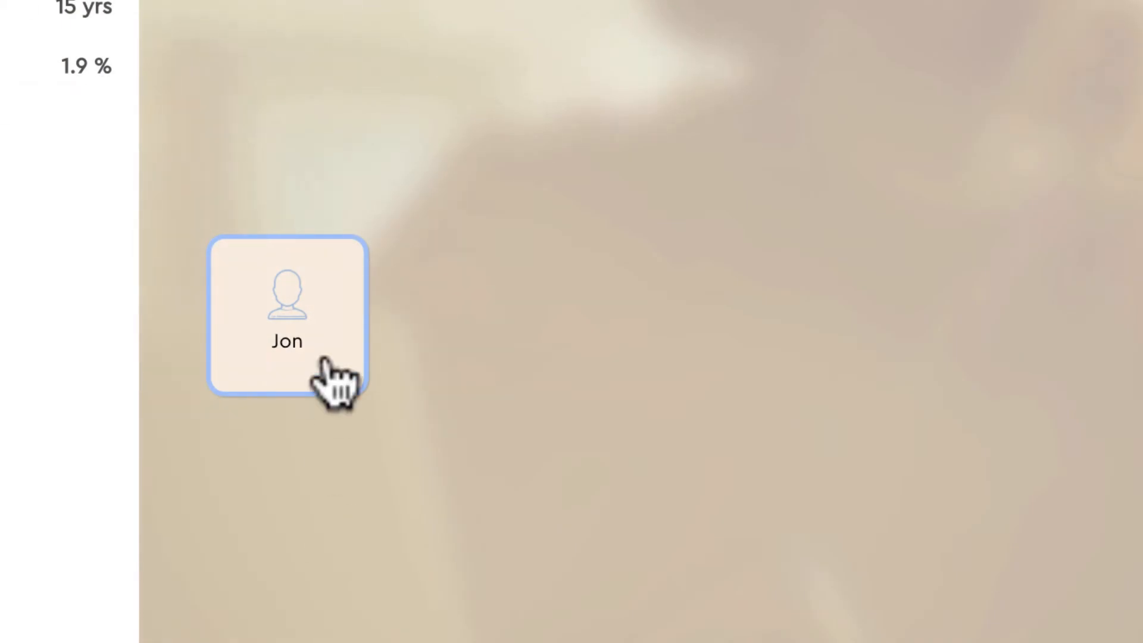
# Start a Bank event from Basic Events after the person node, choosing to add the account manually.
pyautogui.click(301, 320)
pyautogui.click(432, 250)
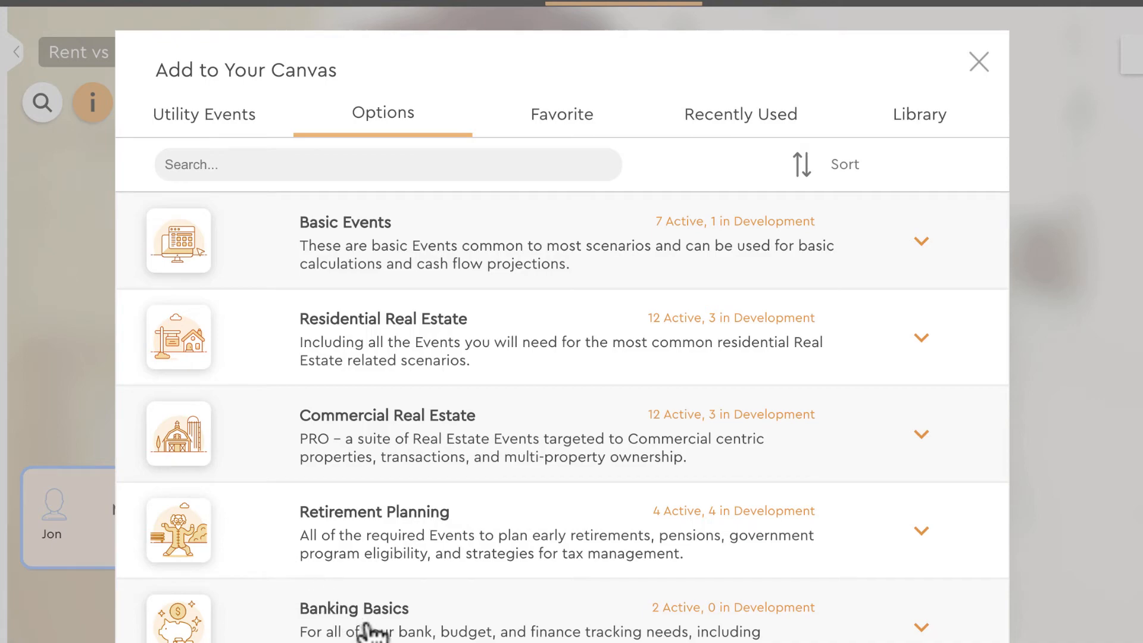
pyautogui.scroll(-10, 369, 631)
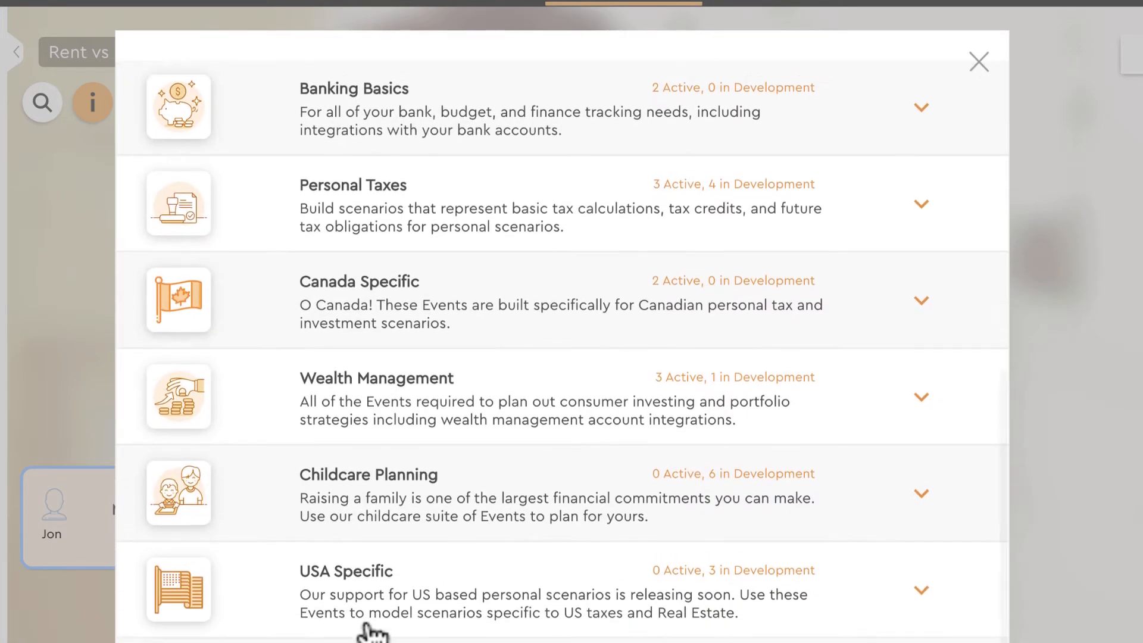
pyautogui.scroll(10, 369, 632)
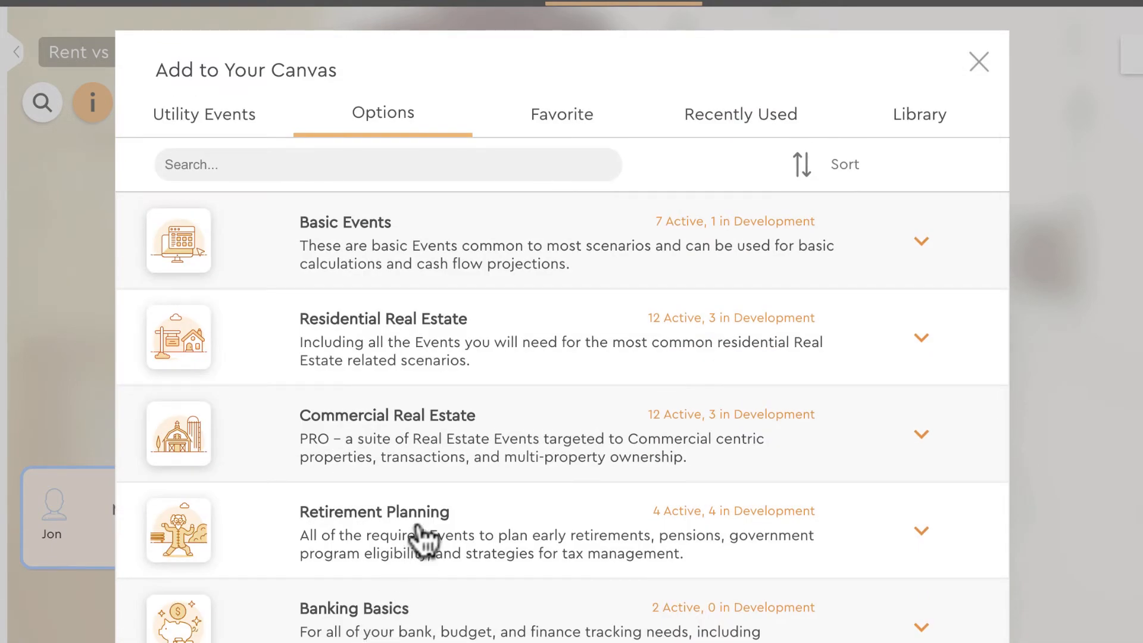
pyautogui.click(459, 257)
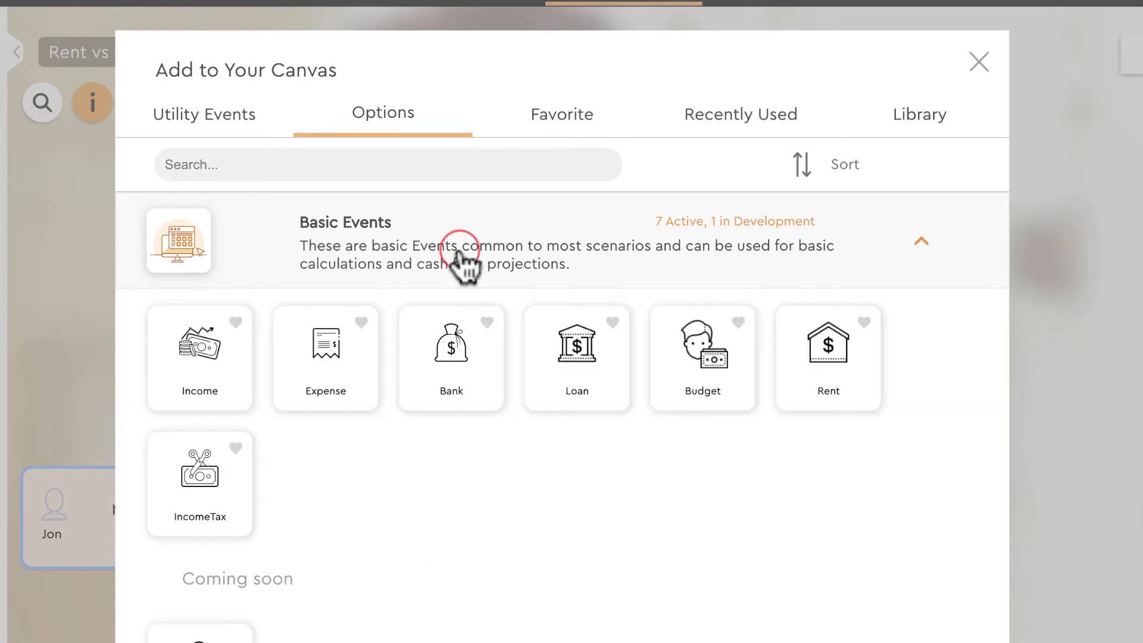
pyautogui.click(452, 370)
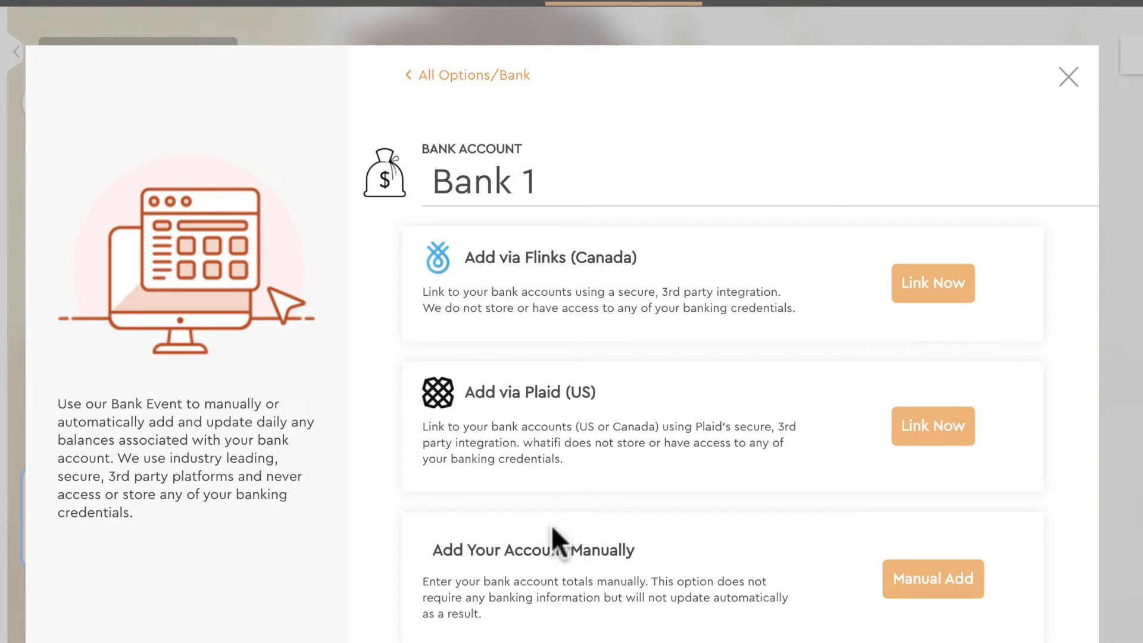
pyautogui.click(928, 580)
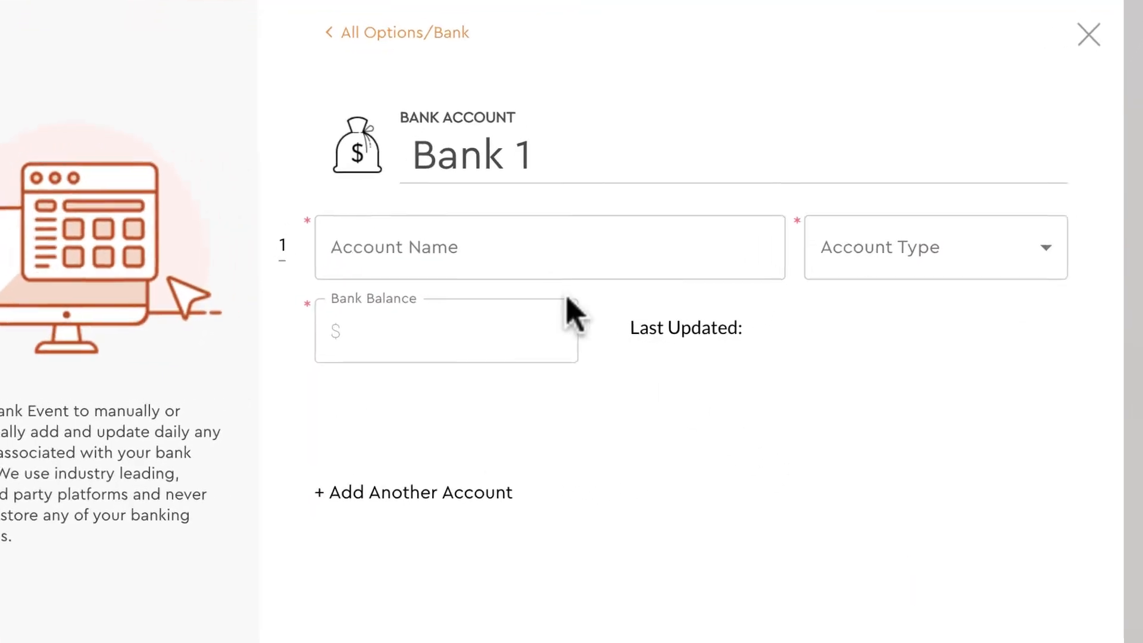
# Add the bank account to the canvas as Savings, with account type Saving and a balance of $85000.
pyautogui.click(576, 270)
pyautogui.write('Savings')
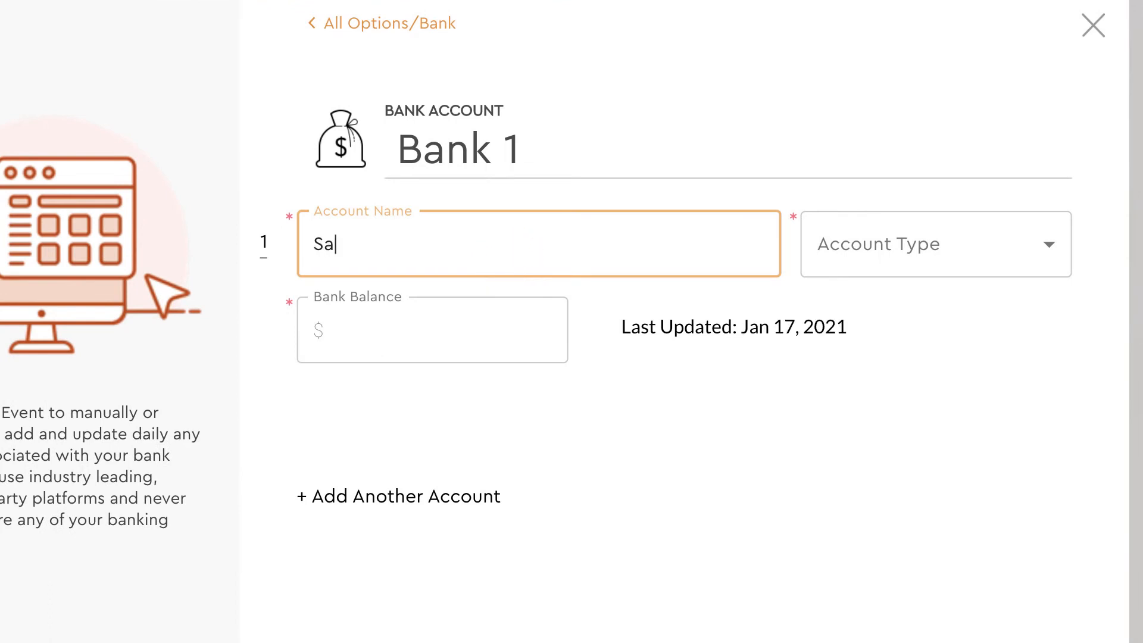
pyautogui.click(984, 262)
pyautogui.click(891, 303)
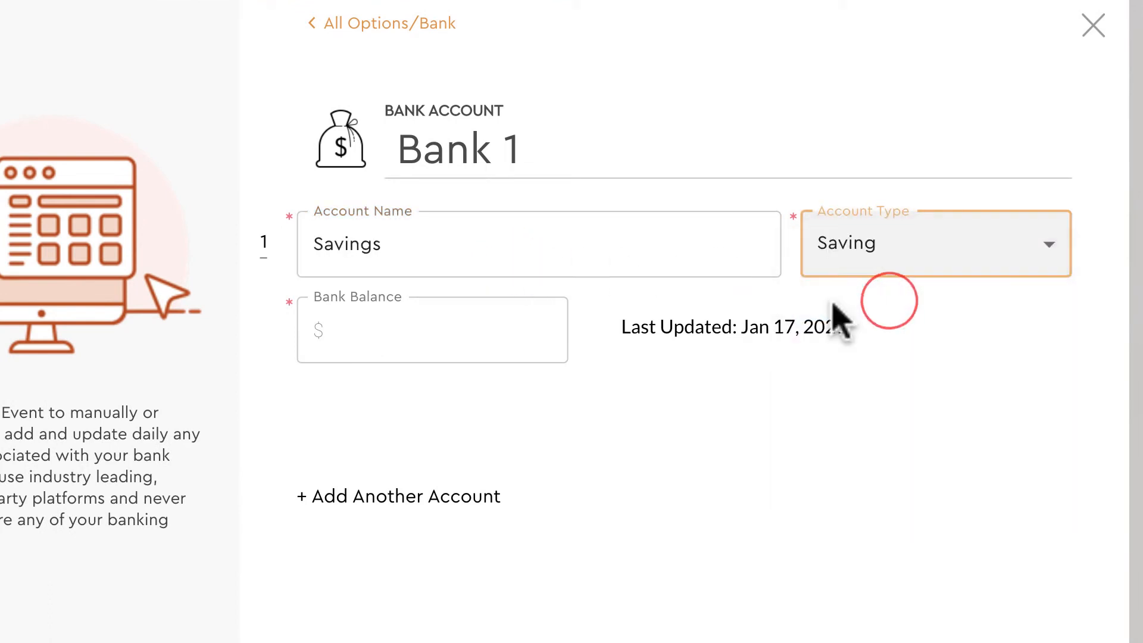
pyautogui.click(436, 322)
pyautogui.write('85000')
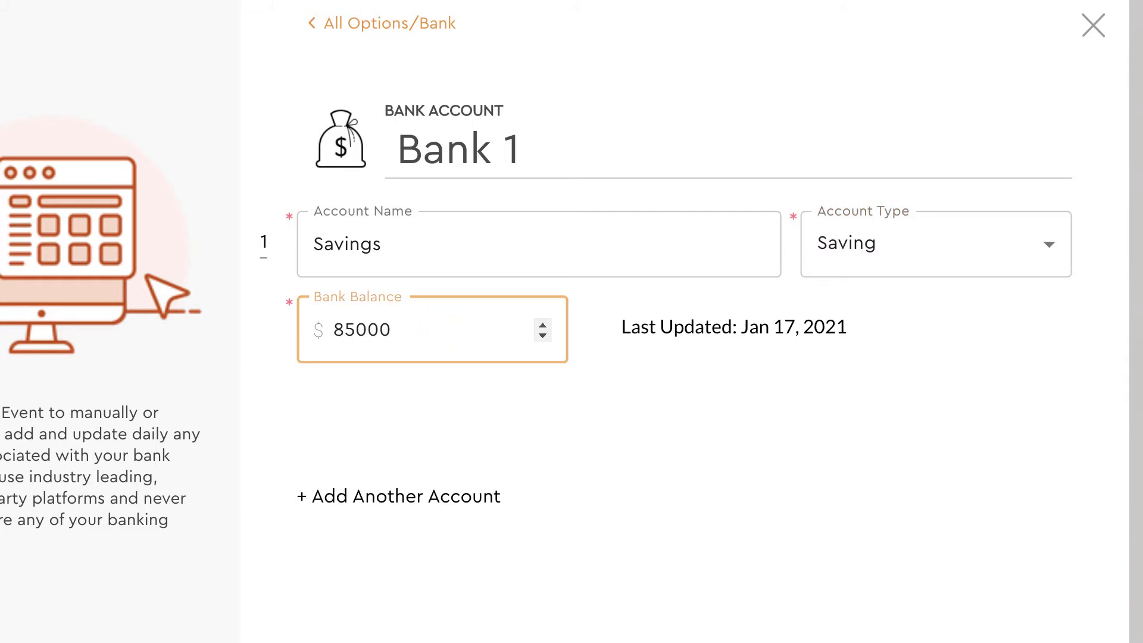
pyautogui.click(676, 503)
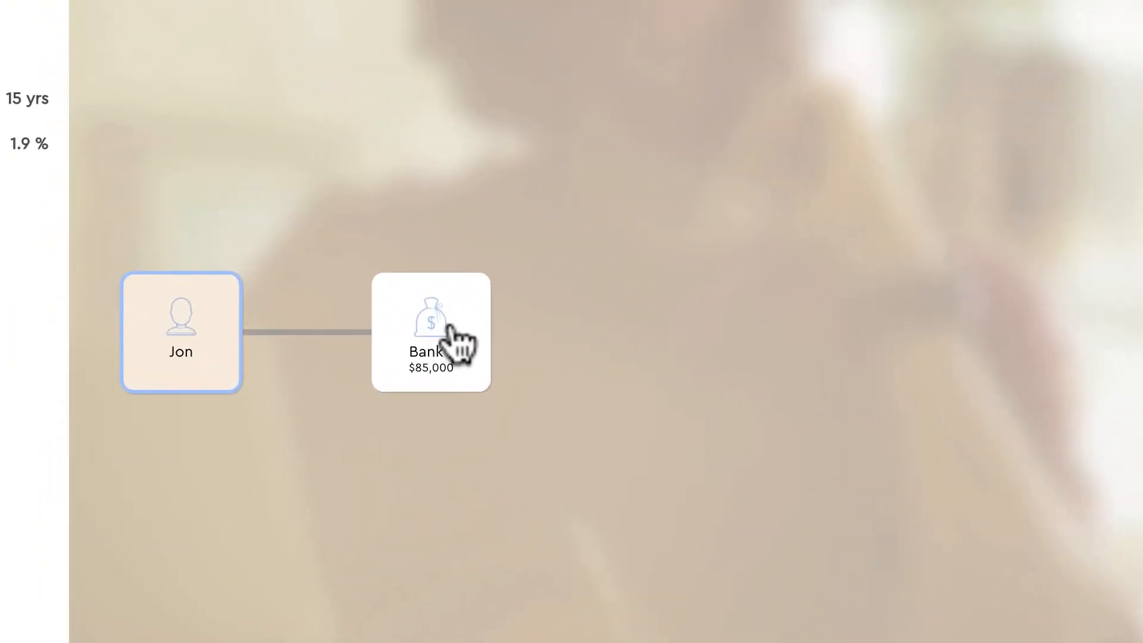
# Start an Income event from Basic Events after the Bank 1 node and name it FT Job.
pyautogui.click(451, 325)
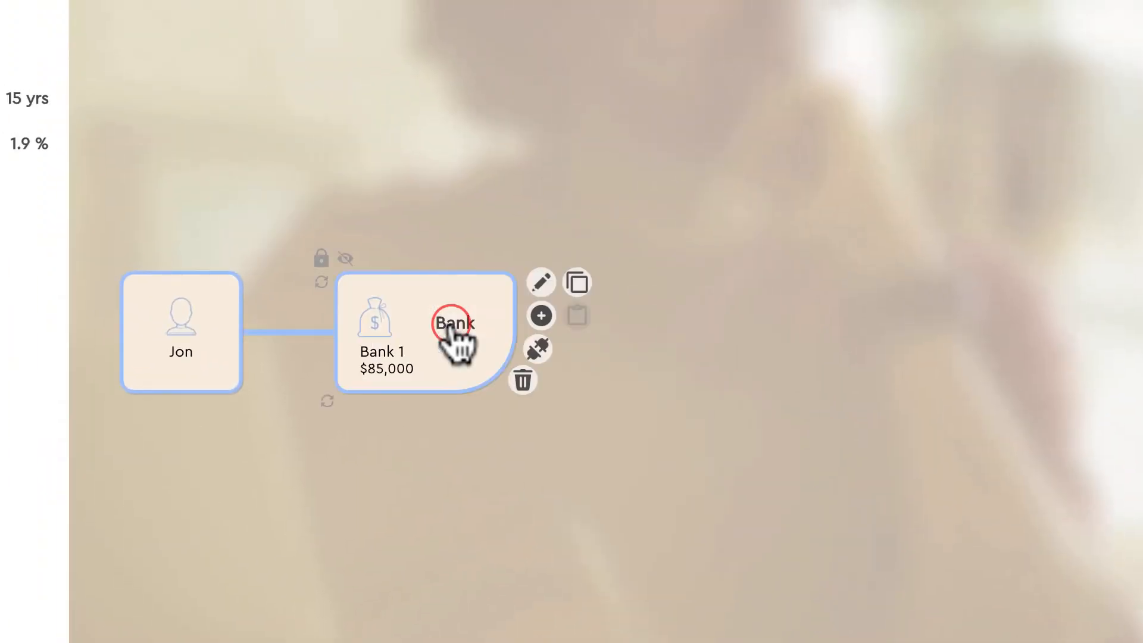
pyautogui.click(541, 315)
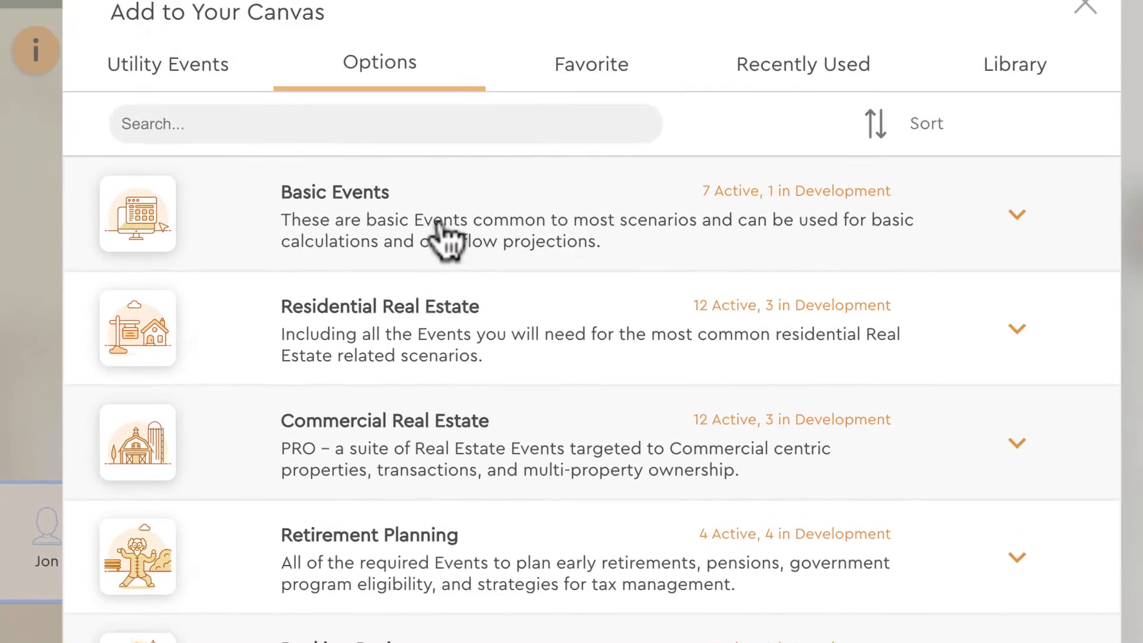
pyautogui.click(573, 12)
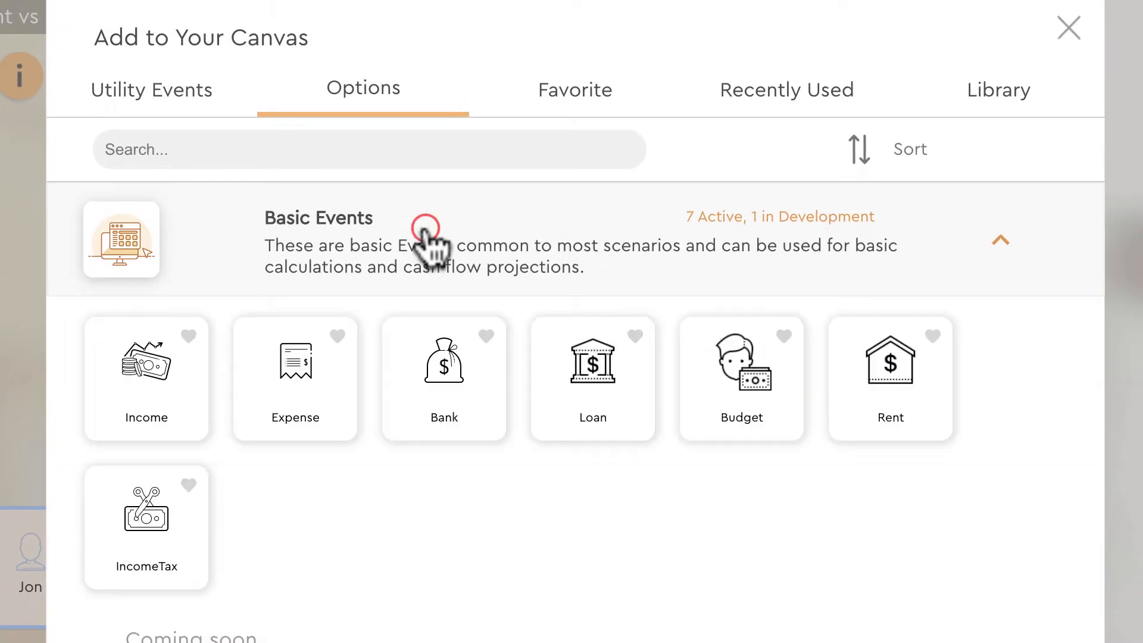
pyautogui.click(149, 381)
pyautogui.moveTo(598, 158); pyautogui.dragTo(454, 147)
pyautogui.write('FT Job')
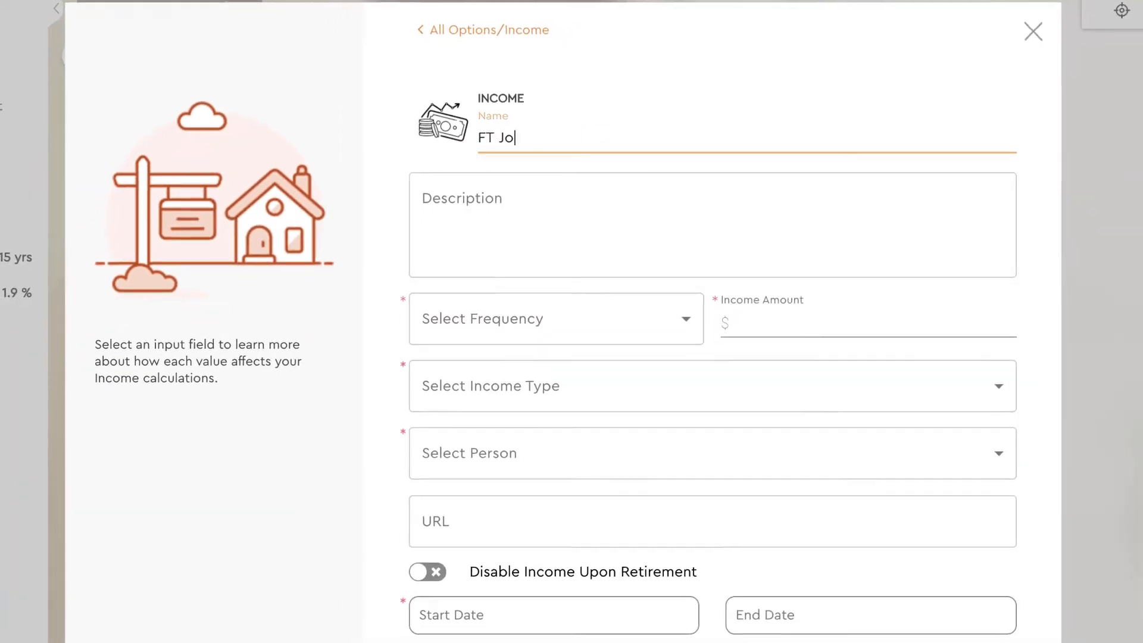
# Set the FT Job income to a bi-weekly frequency with an amount of $3500.
pyautogui.click(567, 319)
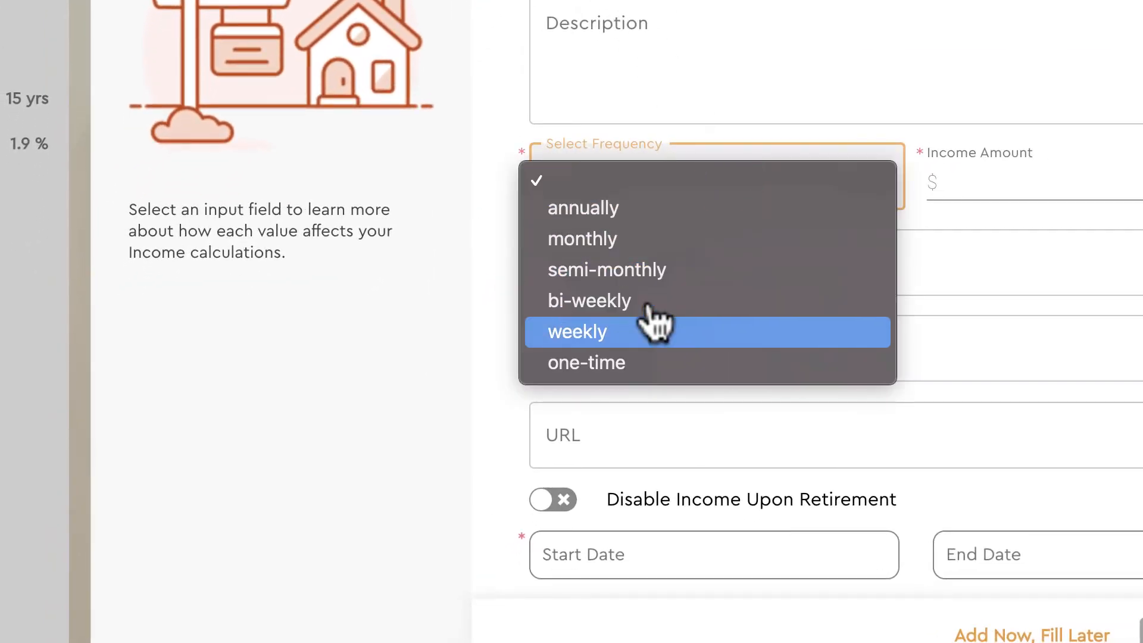
pyautogui.click(646, 304)
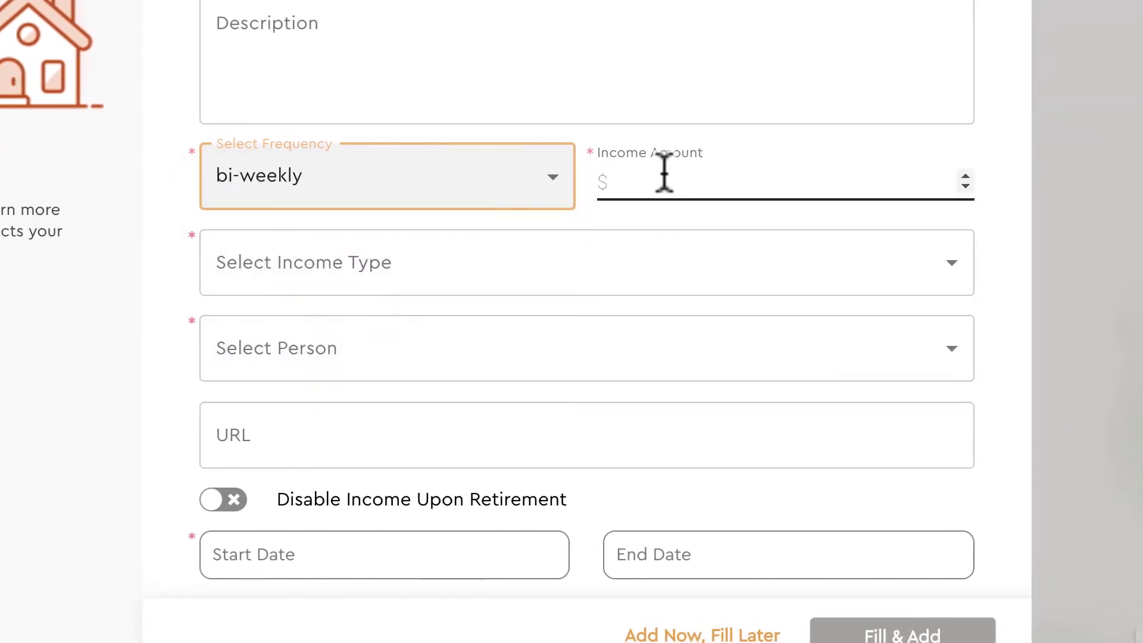
pyautogui.click(993, 173)
pyautogui.write('3500')
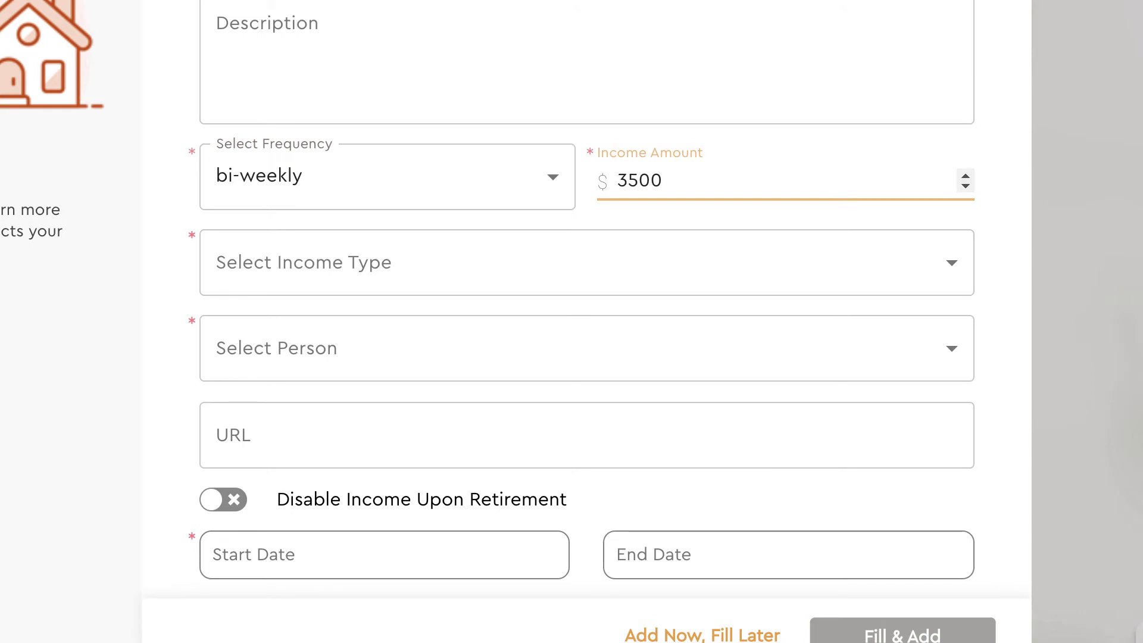
# Set the income type to Employment Income and assign the income to the scenario's non-baseline person.
pyautogui.click(605, 243)
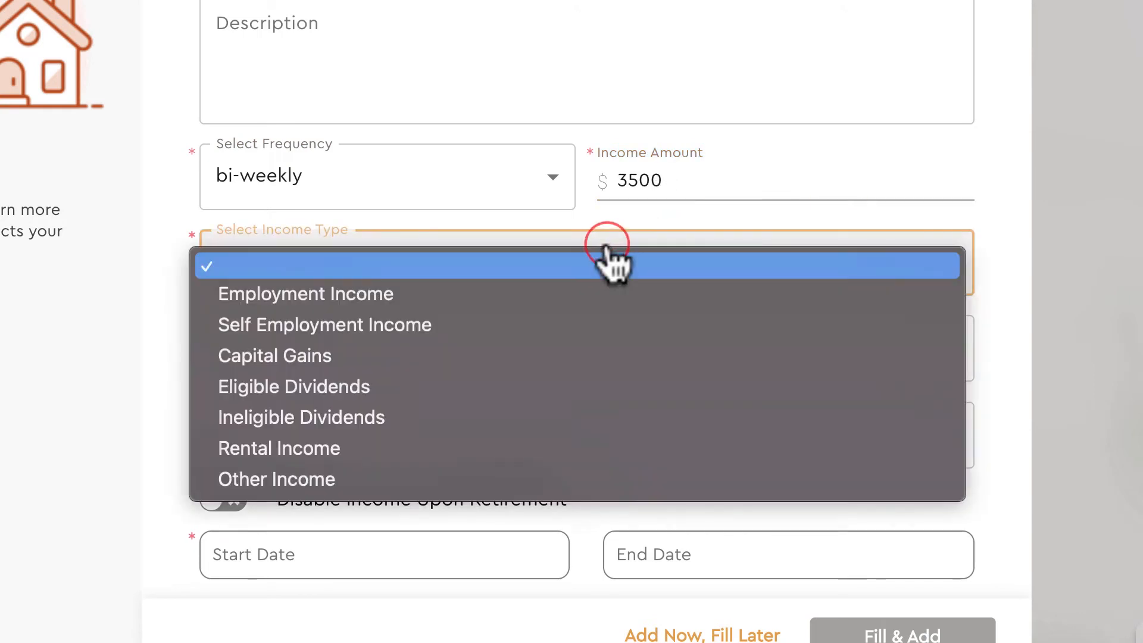
pyautogui.click(372, 293)
pyautogui.click(396, 357)
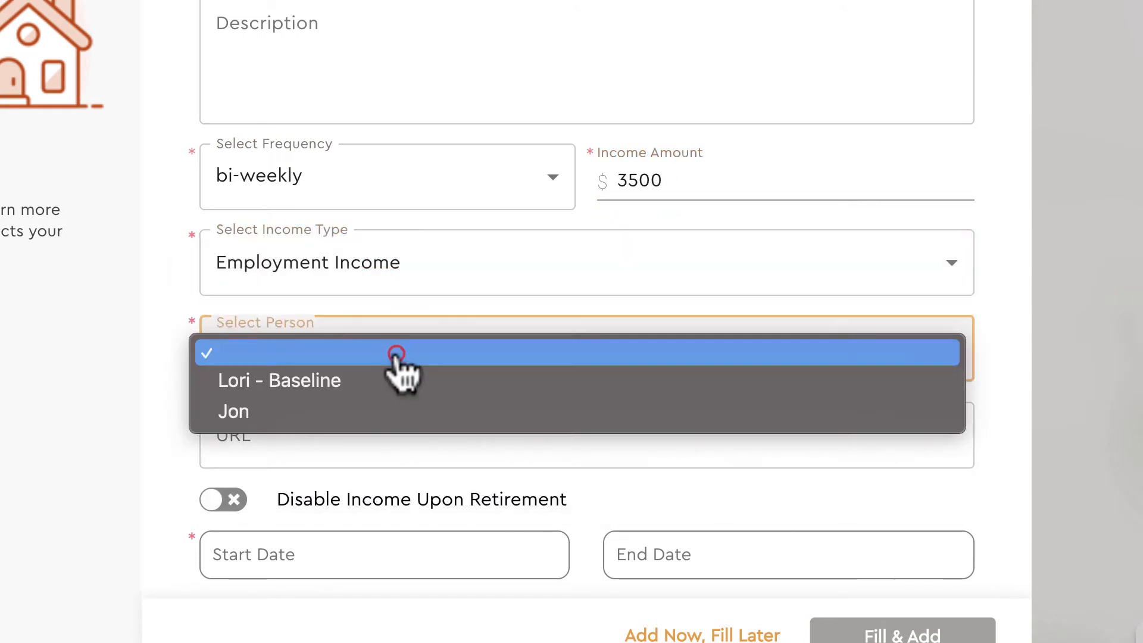
pyautogui.click(278, 416)
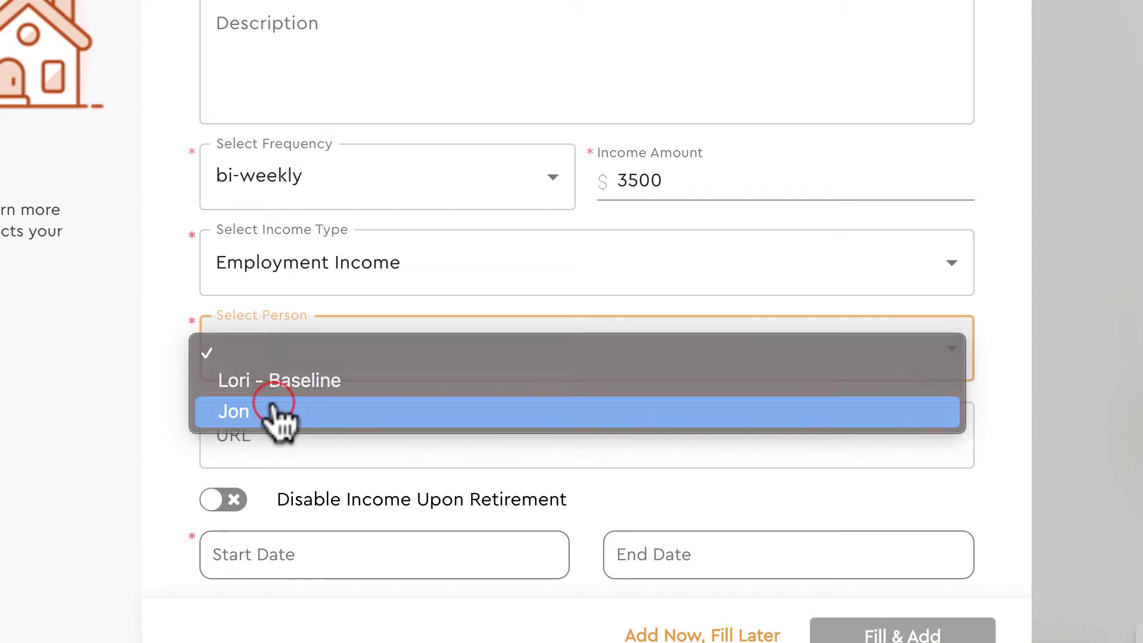
# Set the income's start date to Jan 1st 2021 and give it a three-star rating.
pyautogui.click(303, 548)
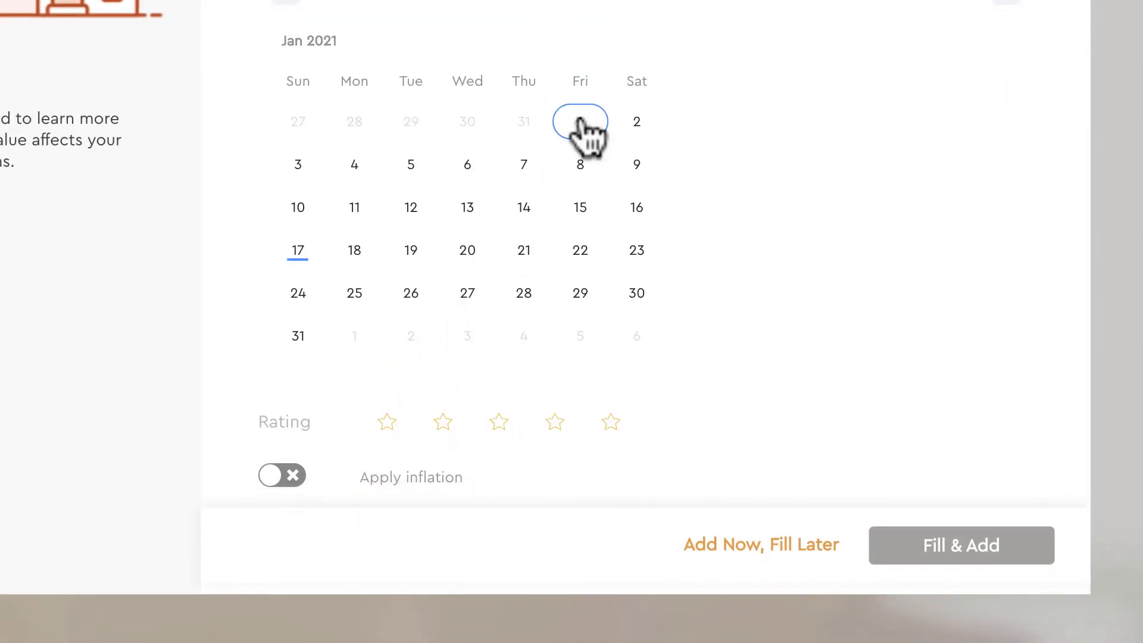
pyautogui.click(580, 121)
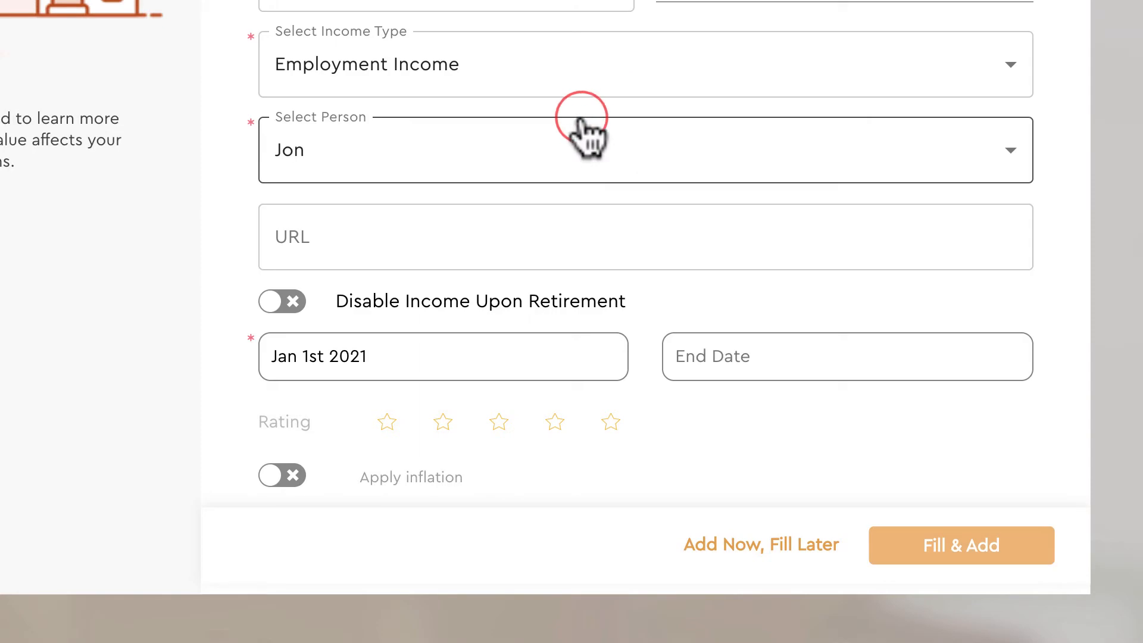
pyautogui.click(497, 424)
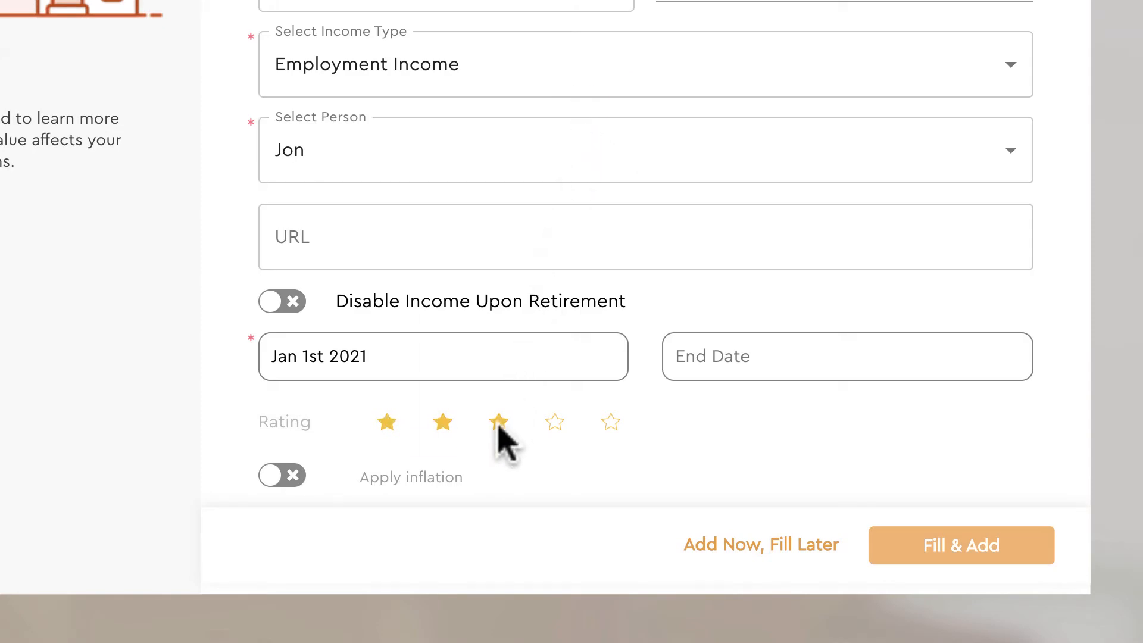
# Raise the income's rating to four stars, apply inflation to it, and add the completed income to the canvas.
pyautogui.click(554, 424)
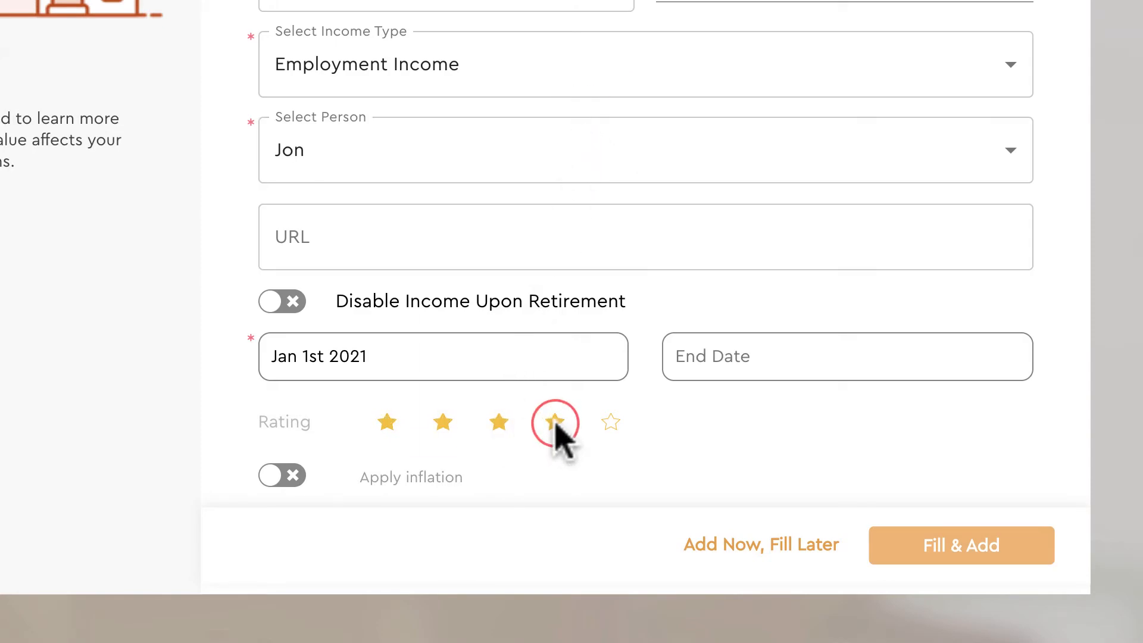
pyautogui.click(275, 476)
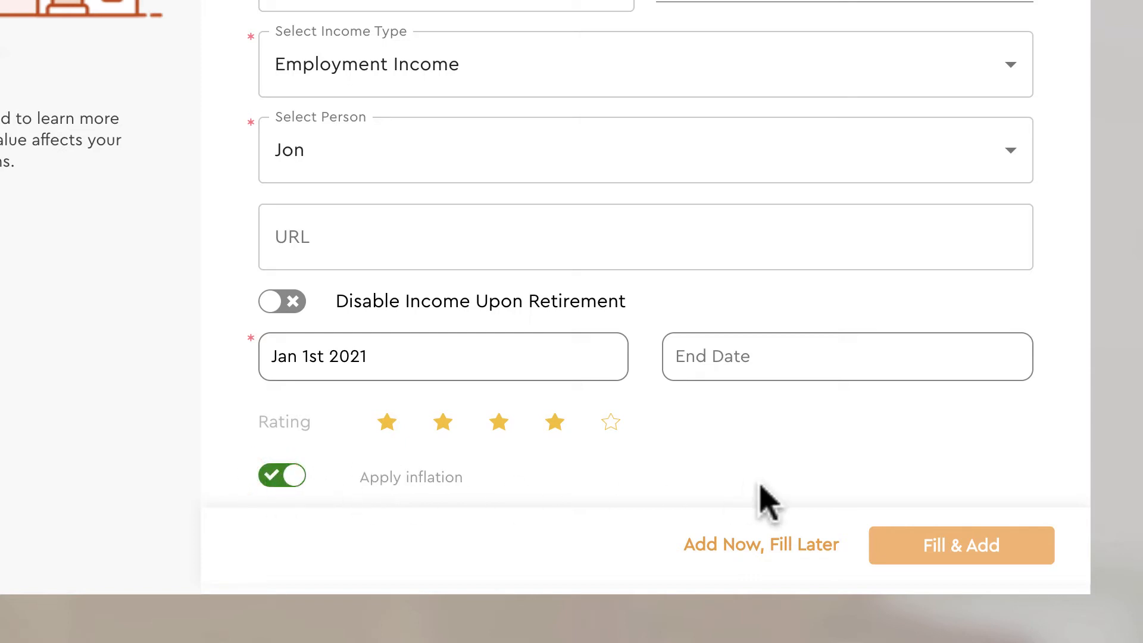
pyautogui.click(939, 547)
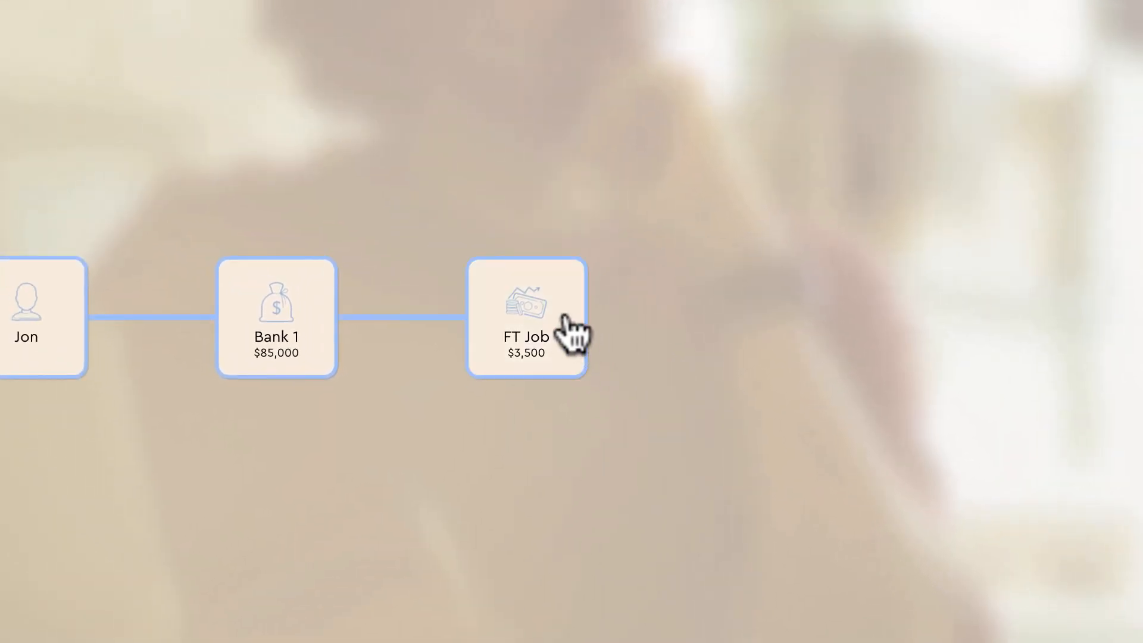
# Add a Decision utility event named "Rent or Buy?" after the FT Job node.
pyautogui.click(557, 309)
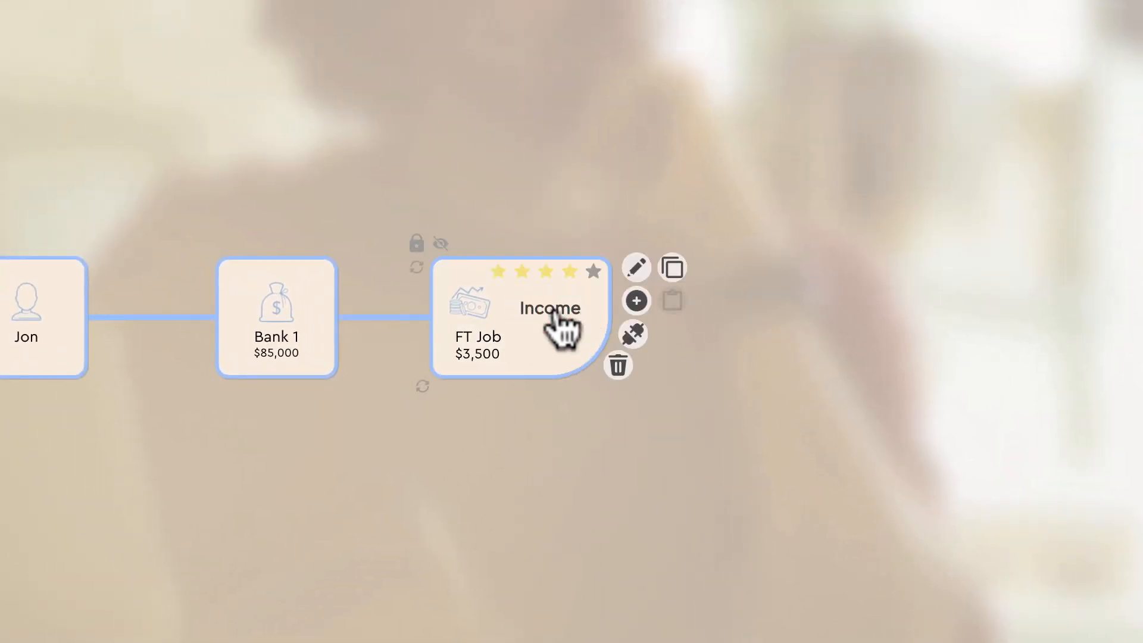
pyautogui.click(637, 302)
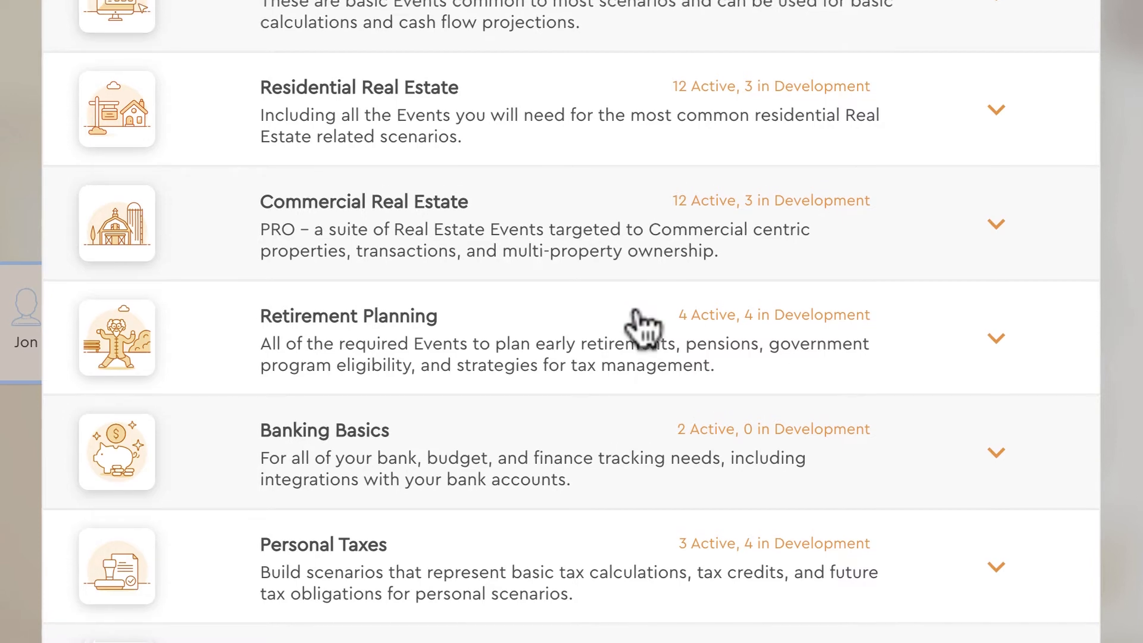
pyautogui.click(143, 18)
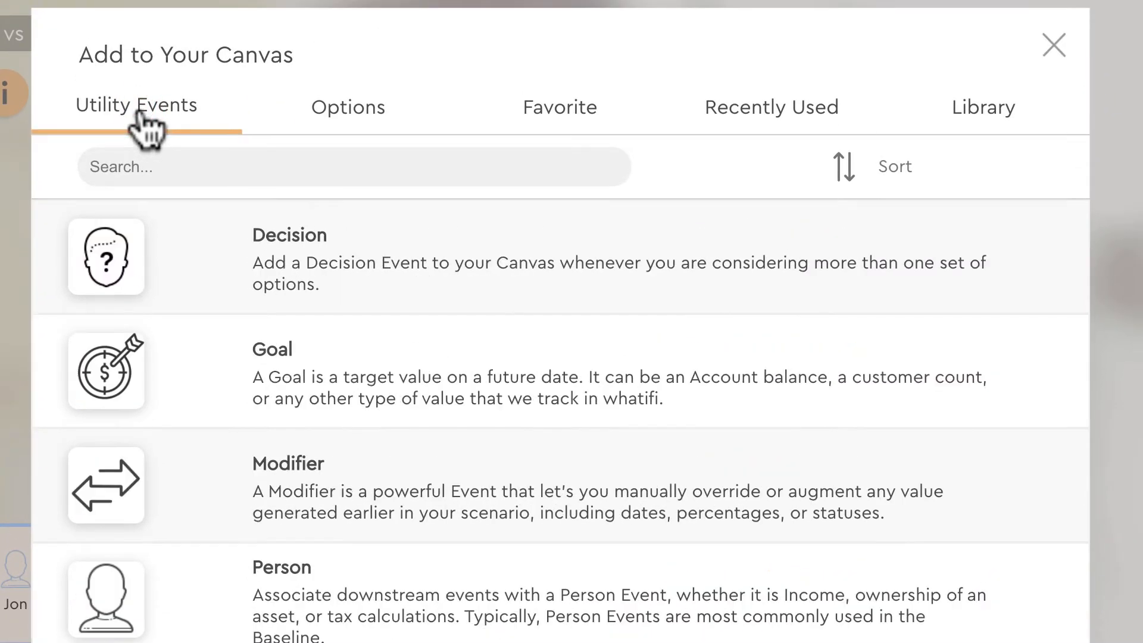
pyautogui.click(305, 247)
pyautogui.click(541, 192)
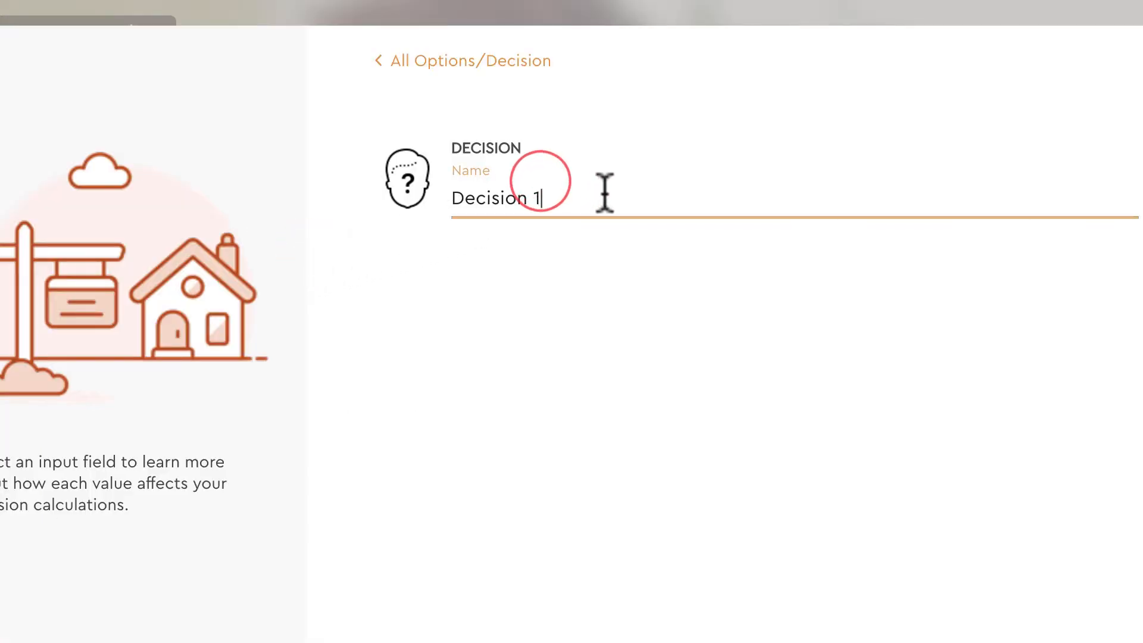
pyautogui.moveTo(602, 194); pyautogui.dragTo(408, 204)
pyautogui.write('Rent or Buy')
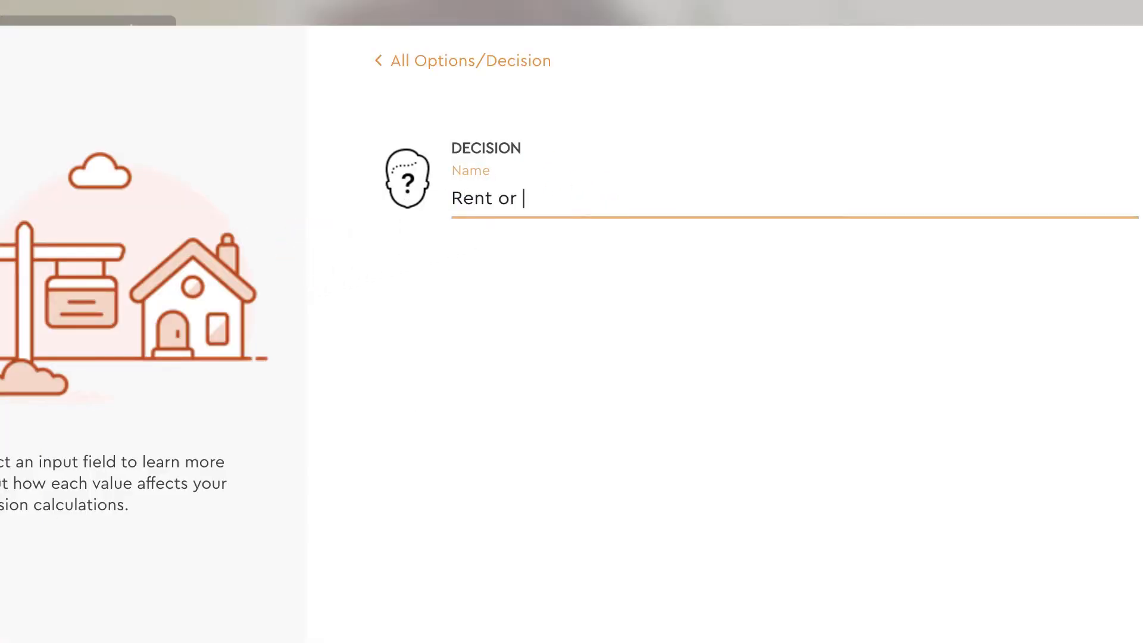
pyautogui.write('?')
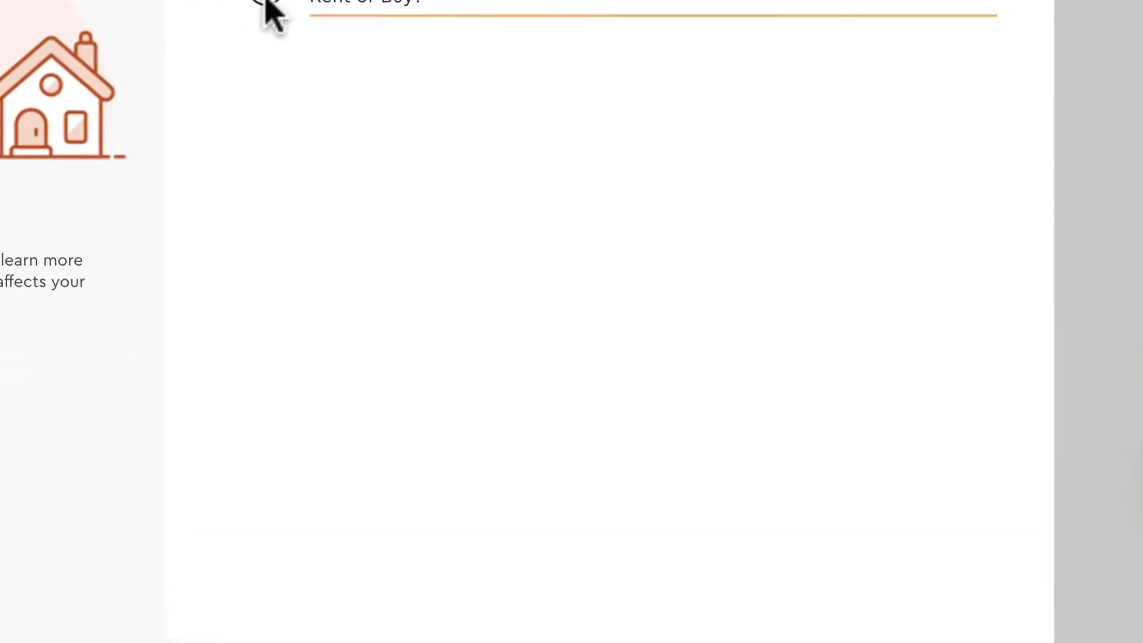
pyautogui.click(883, 625)
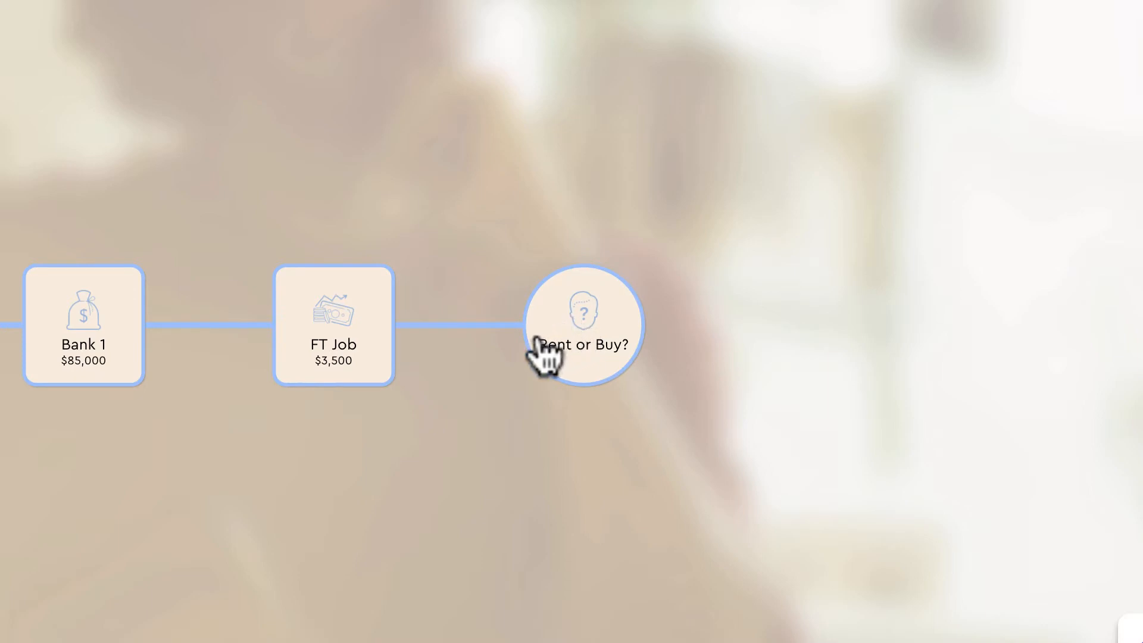
# Add a Rent event from Basic Events after the "Rent or Buy?" decision, leaving its details unfilled.
pyautogui.click(545, 353)
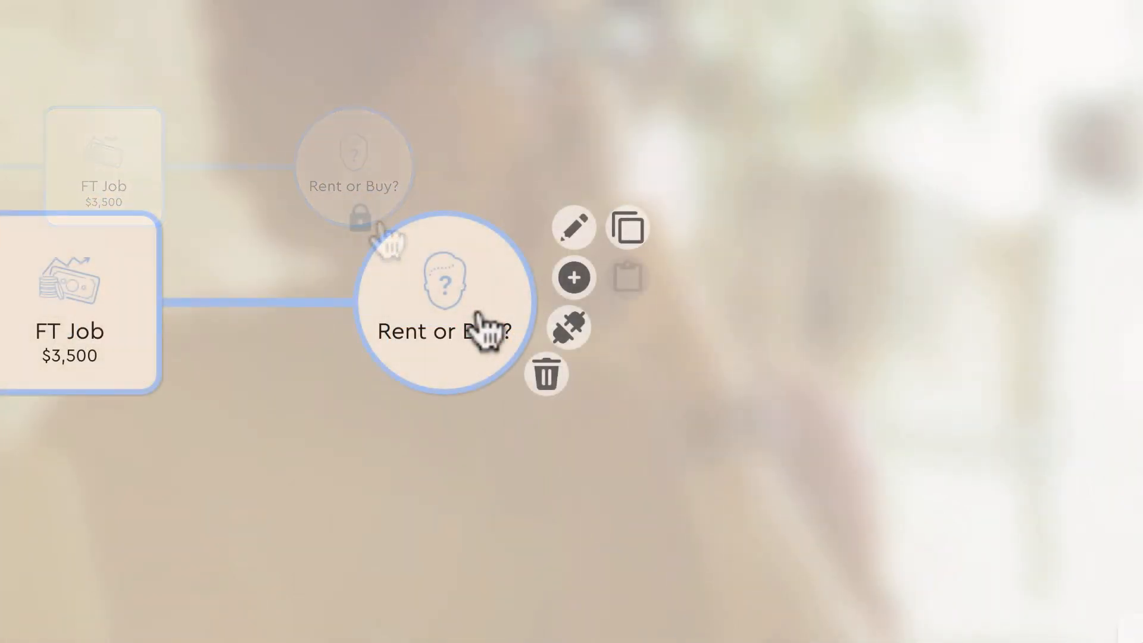
pyautogui.click(574, 278)
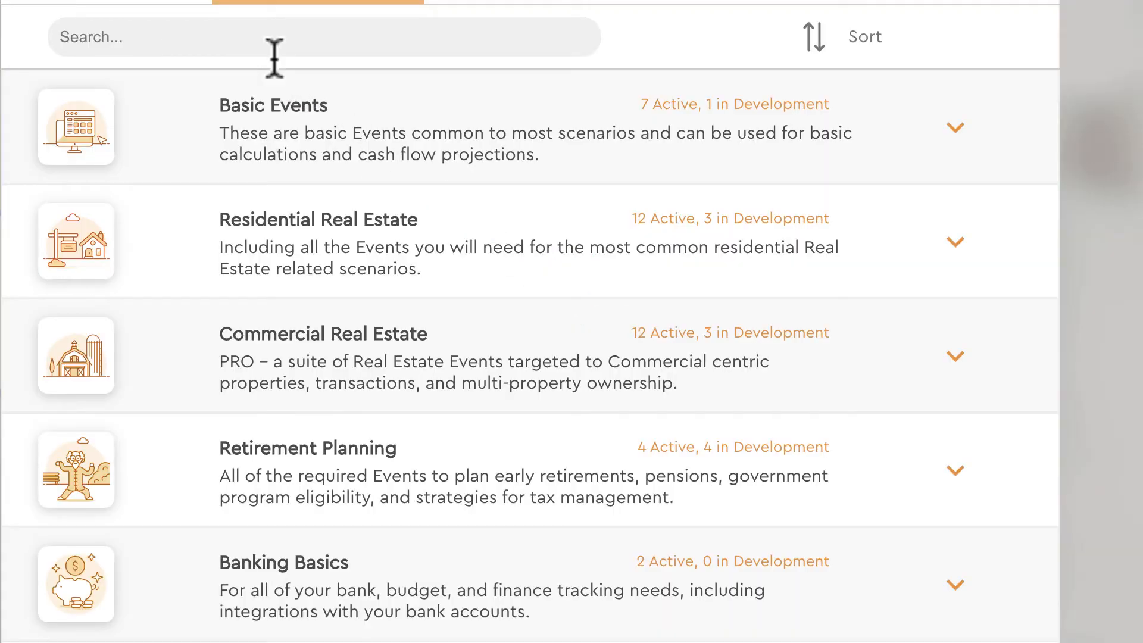
pyautogui.click(596, 122)
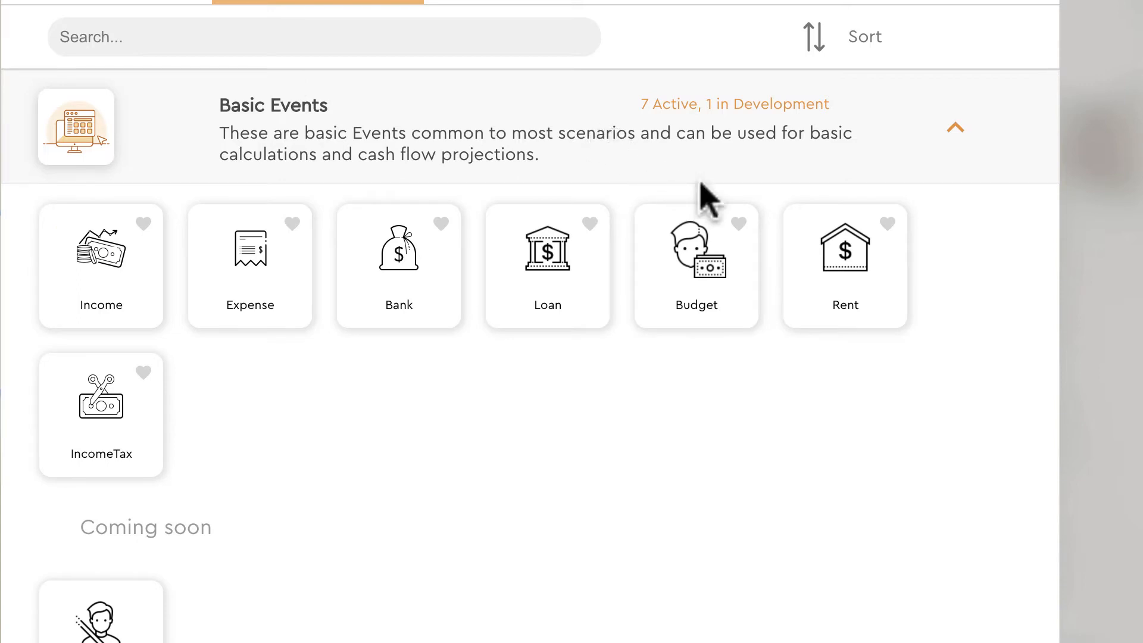
pyautogui.click(866, 289)
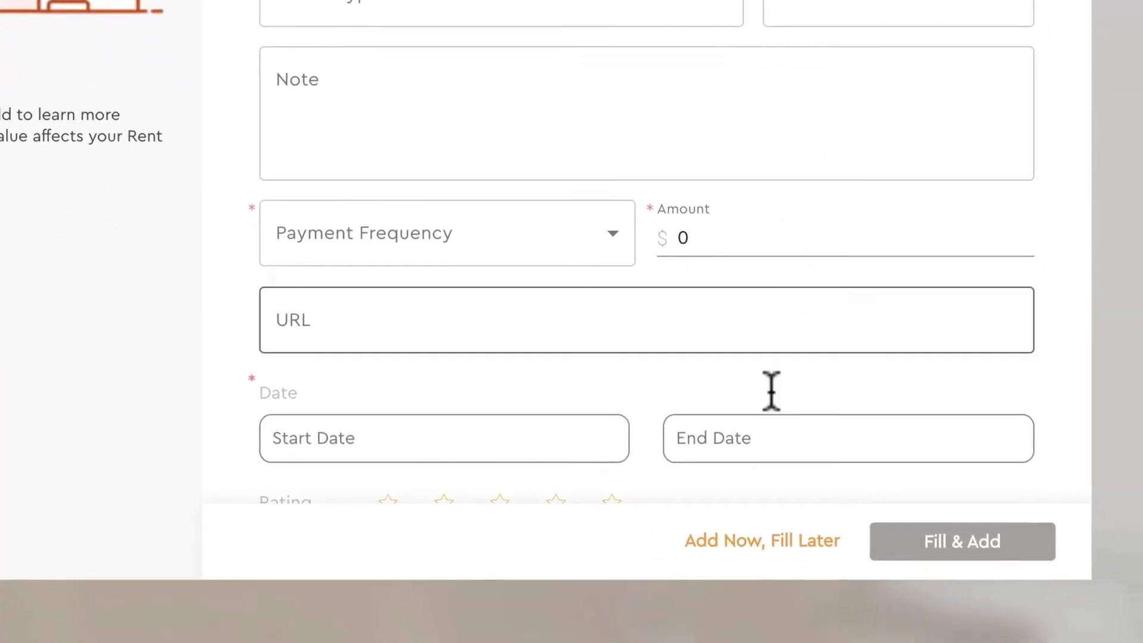
pyautogui.click(756, 534)
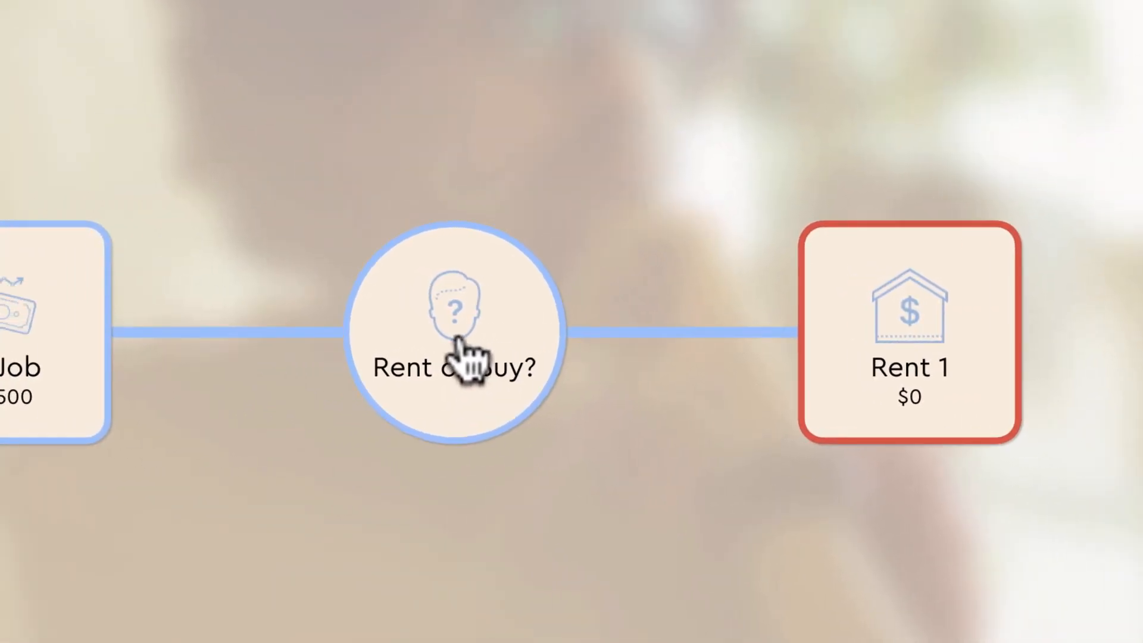
# Add a Decision utility event named "Houses?" as a second option branching from "Rent or Buy?".
pyautogui.click(463, 346)
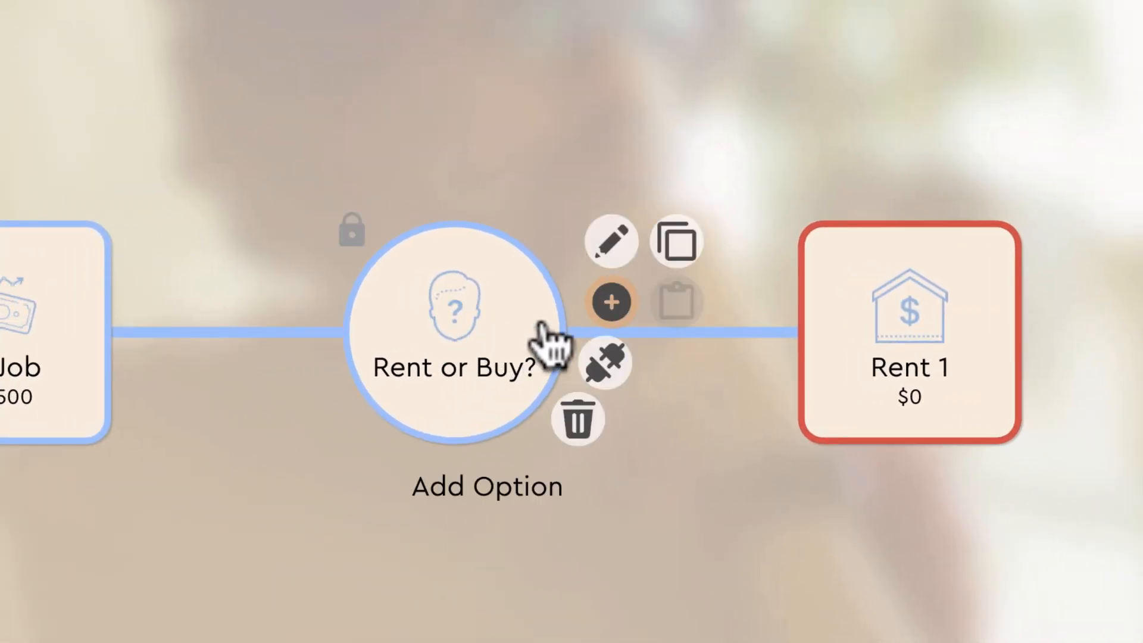
pyautogui.click(612, 302)
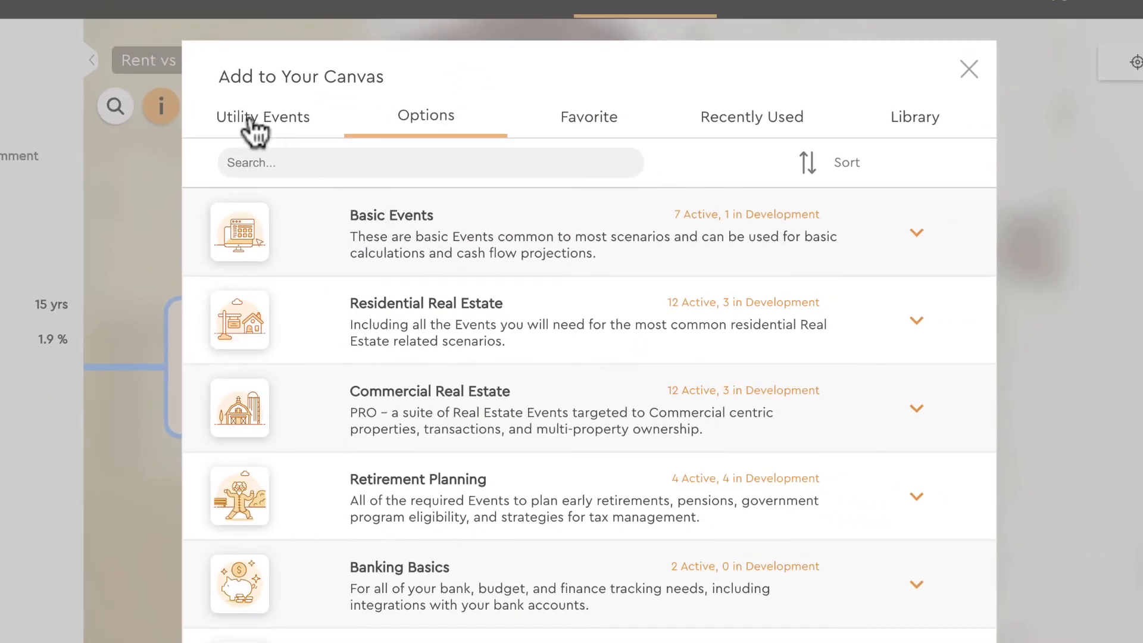
pyautogui.click(256, 123)
pyautogui.click(379, 232)
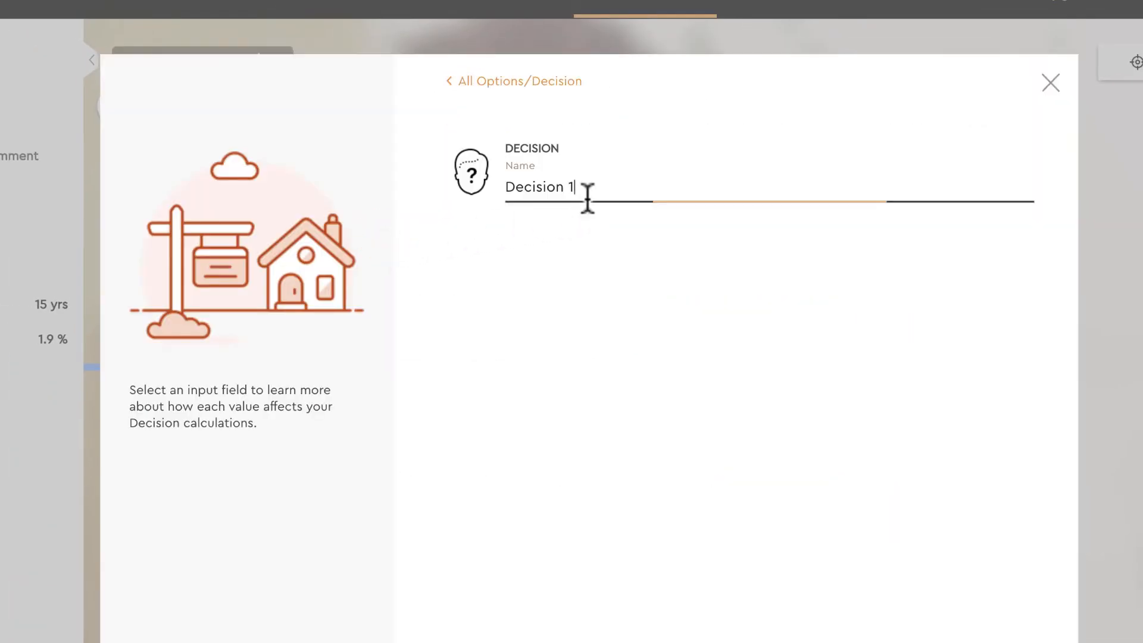
pyautogui.moveTo(595, 189); pyautogui.dragTo(496, 186)
pyautogui.write('Houses')
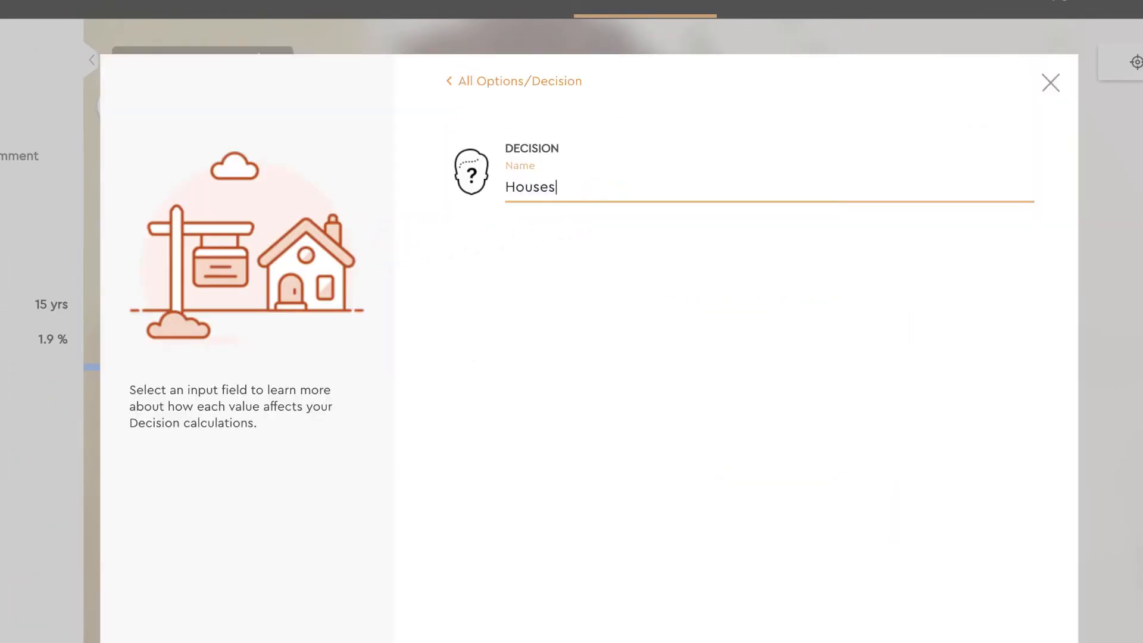
pyautogui.write('?')
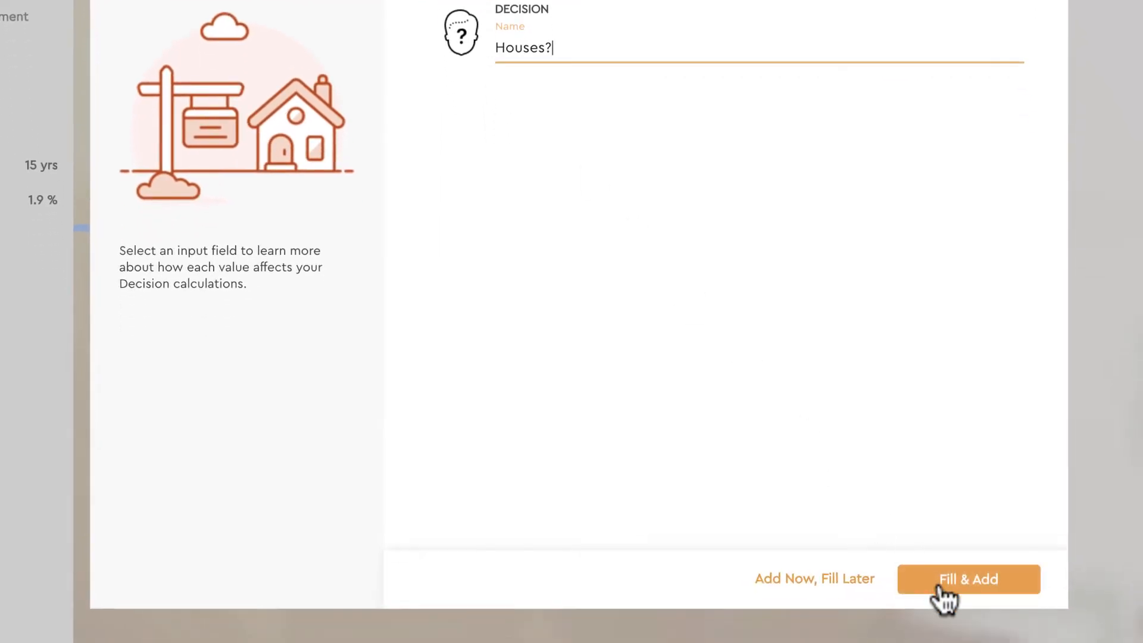
pyautogui.click(939, 592)
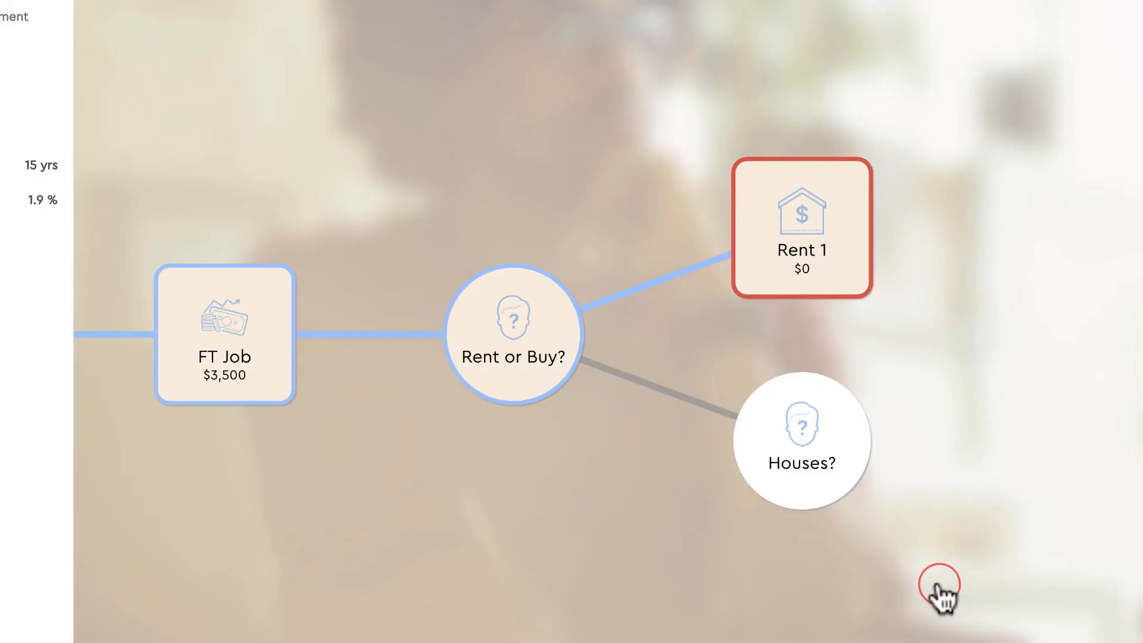
pyautogui.click(760, 457)
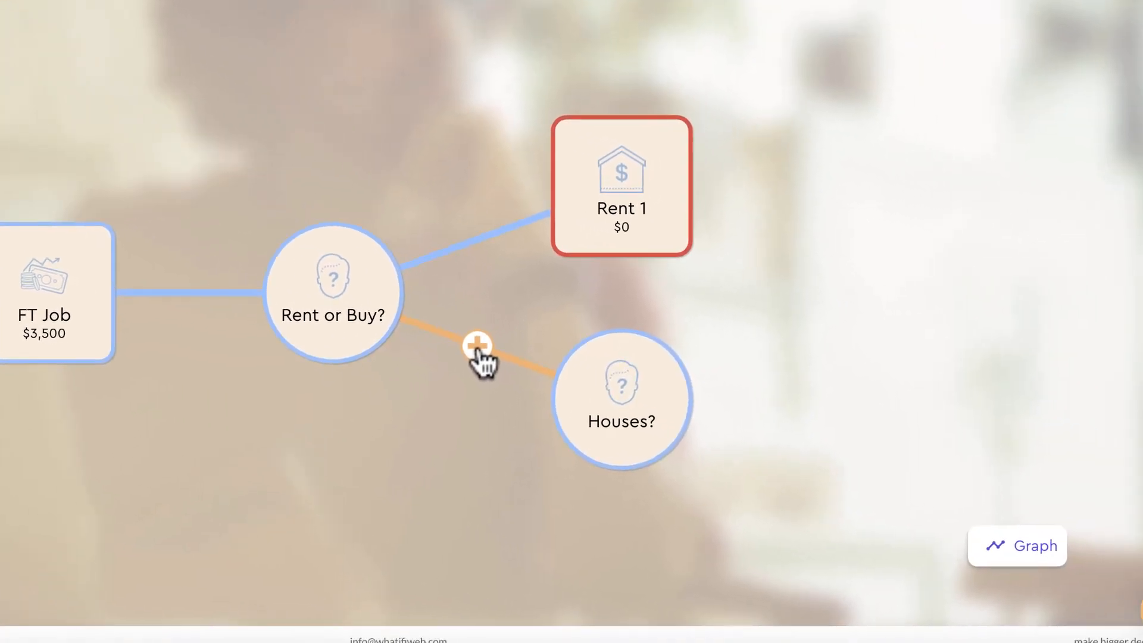
pyautogui.click(663, 391)
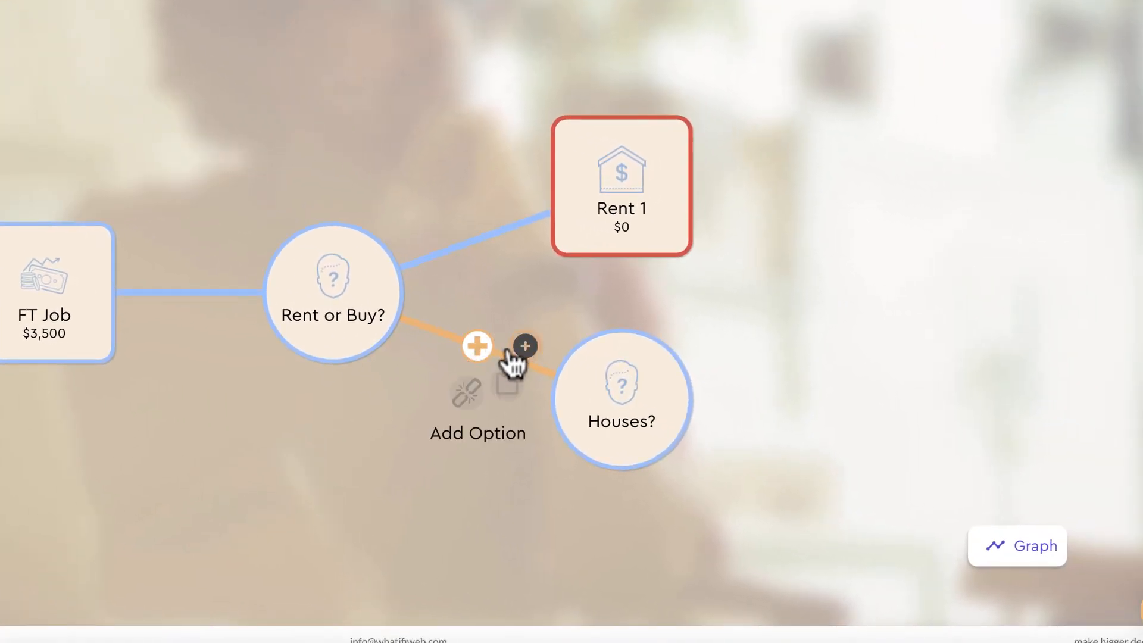
pyautogui.click(467, 347)
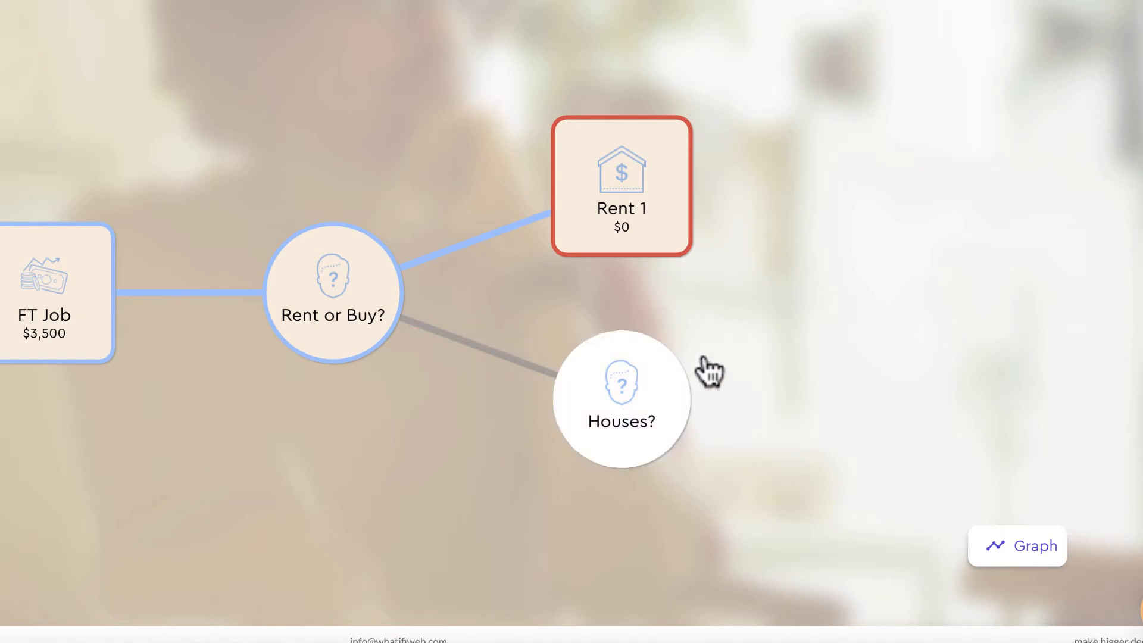
# Start a House event from Residential Real Estate after the "Houses?" decision and name it $800K House.
pyautogui.moveTo(777, 360); pyautogui.dragTo(536, 275)
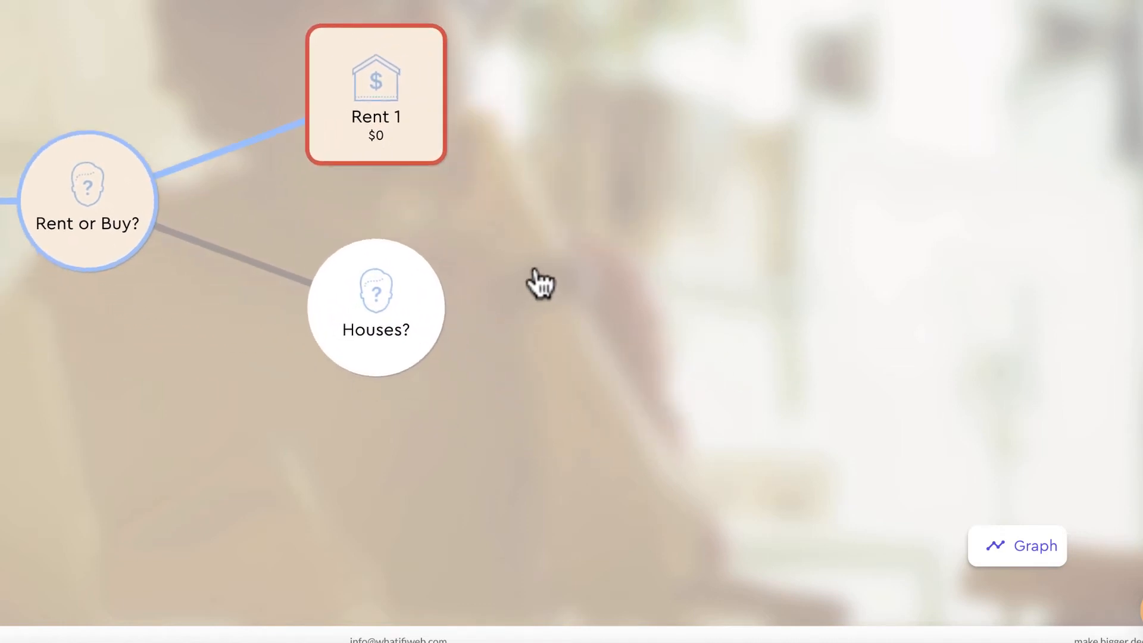
pyautogui.click(421, 315)
pyautogui.click(477, 290)
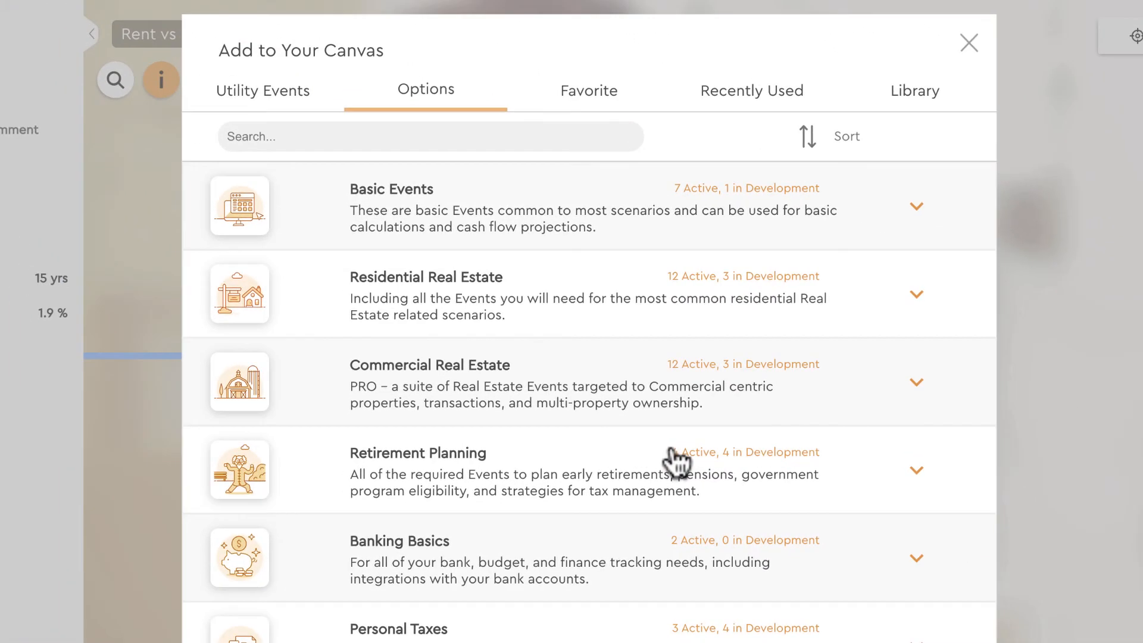
pyautogui.click(468, 306)
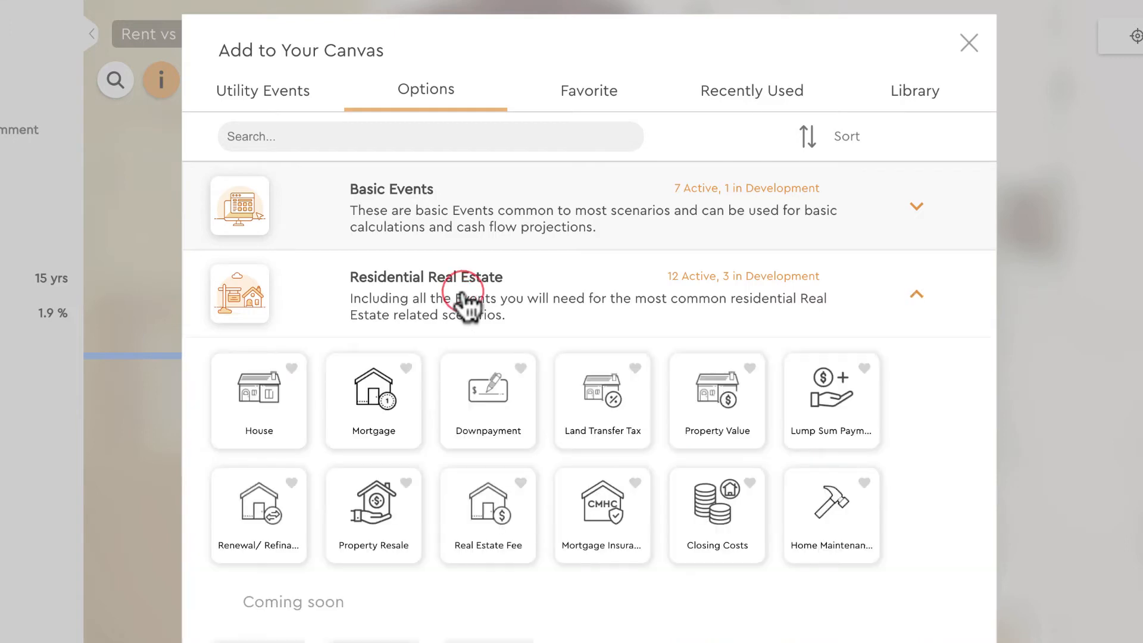
pyautogui.click(274, 414)
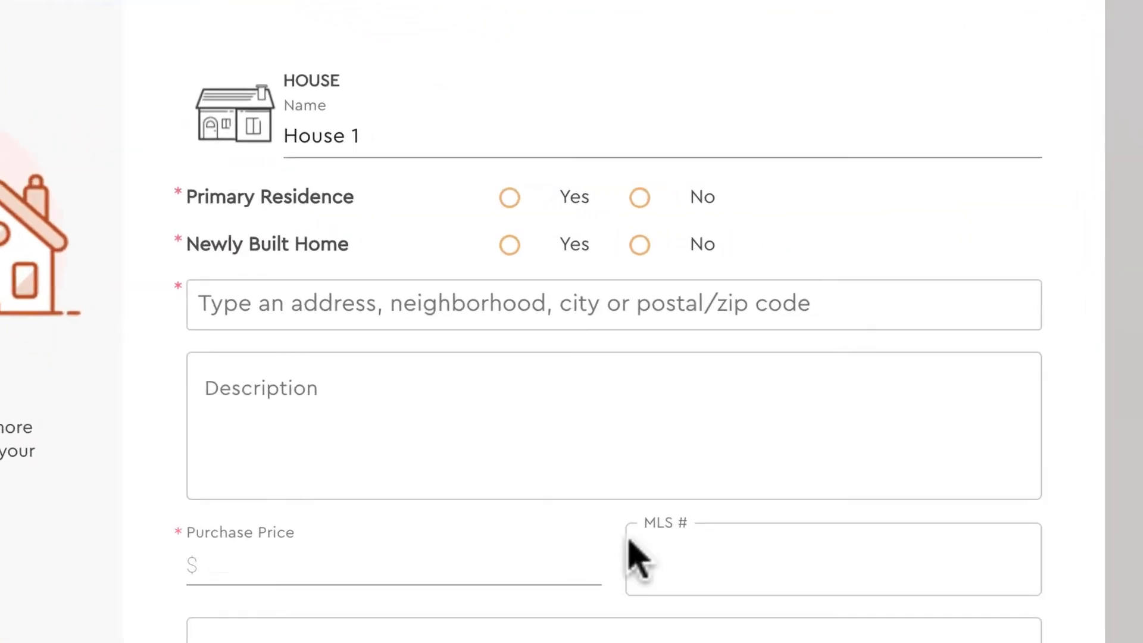
pyautogui.click(444, 150)
pyautogui.tripleClick(493, 139)
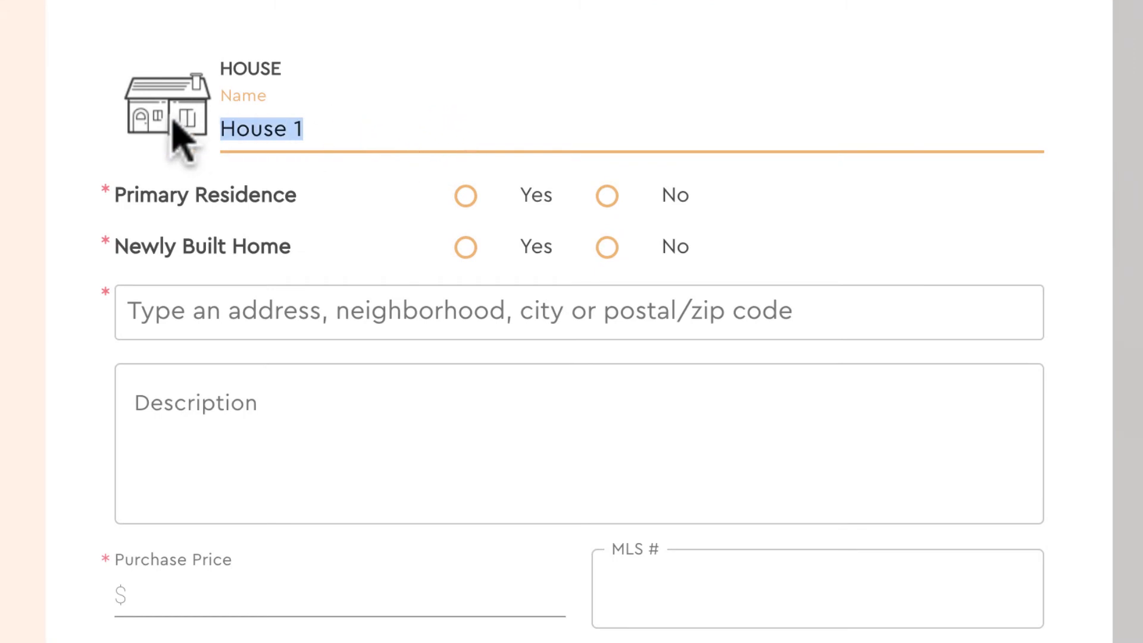
pyautogui.write('$800K')
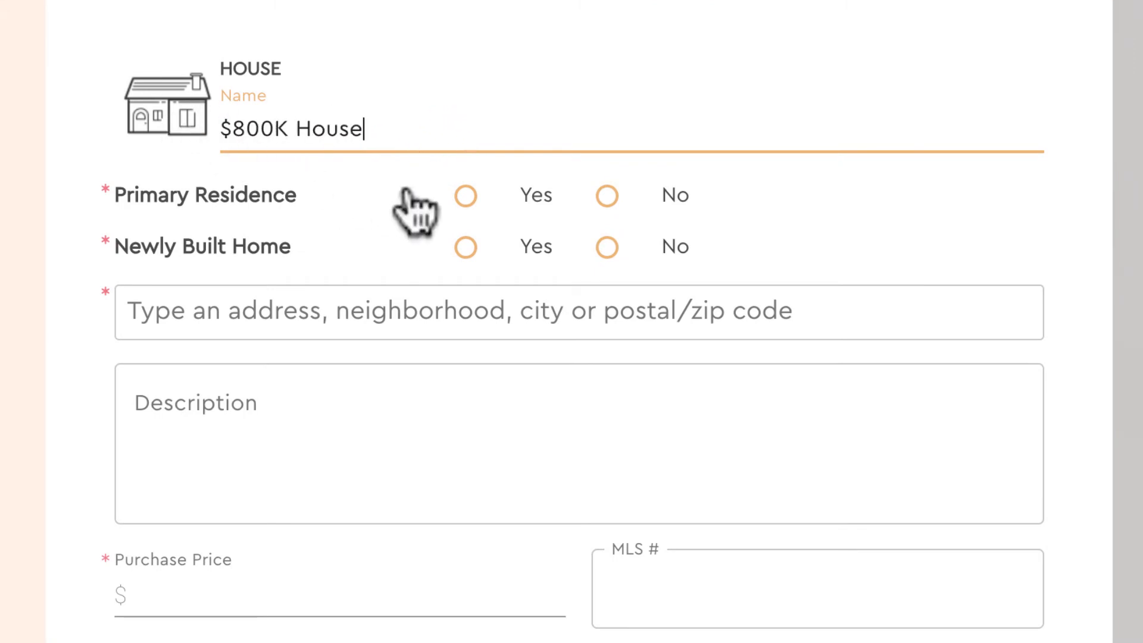
# Mark the house as a primary residence that is not newly built, and set its location to Vancouver, BC, Canada.
pyautogui.click(464, 199)
pyautogui.click(608, 249)
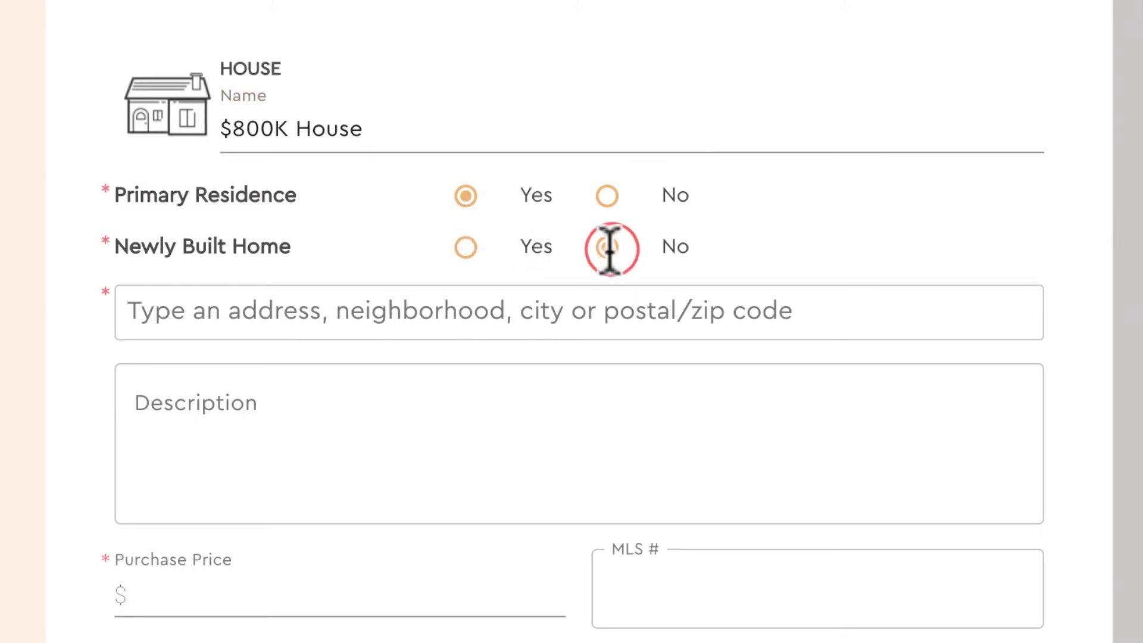
pyautogui.click(421, 315)
pyautogui.write('vanc')
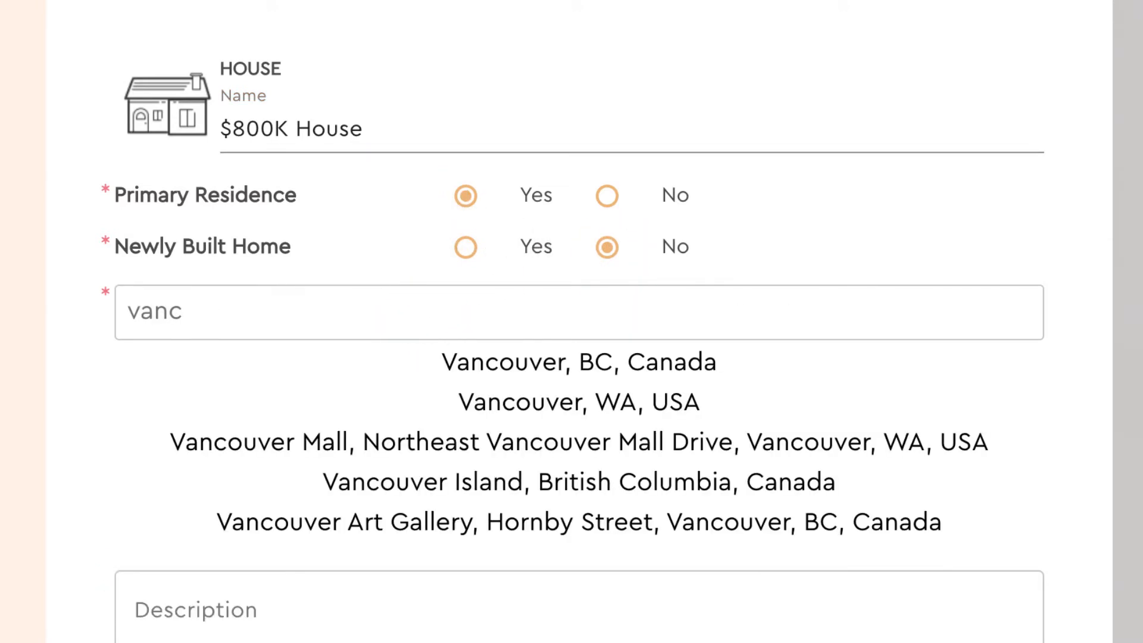
pyautogui.click(673, 372)
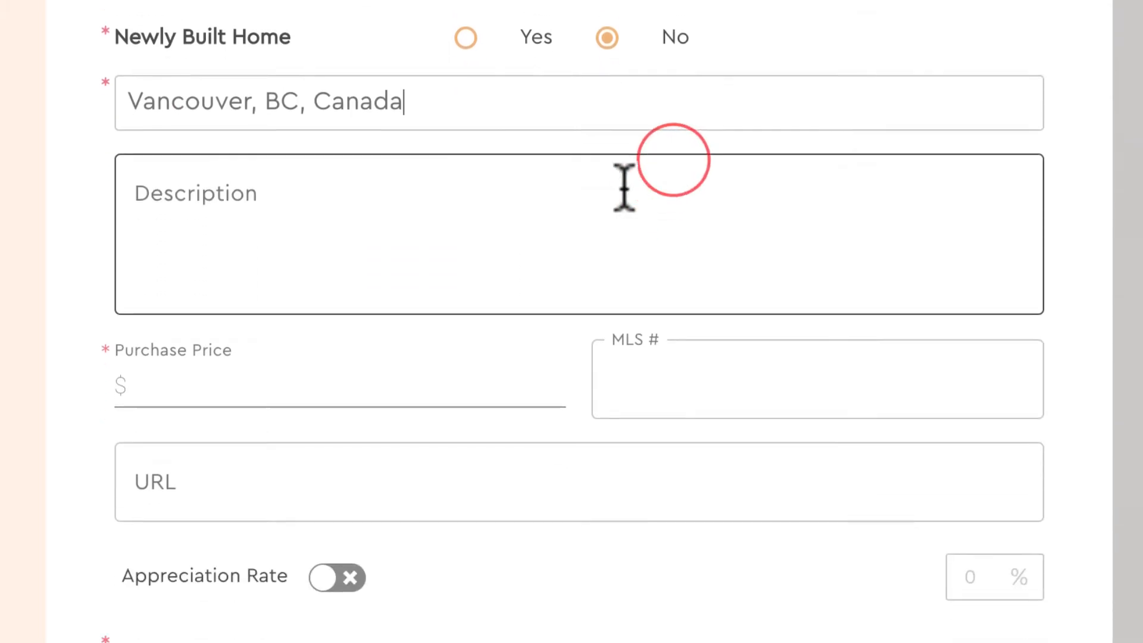
# Set the $800K House's purchase price to 800000 and enable an appreciation rate of 5%.
pyautogui.click(269, 356)
pyautogui.write('800000')
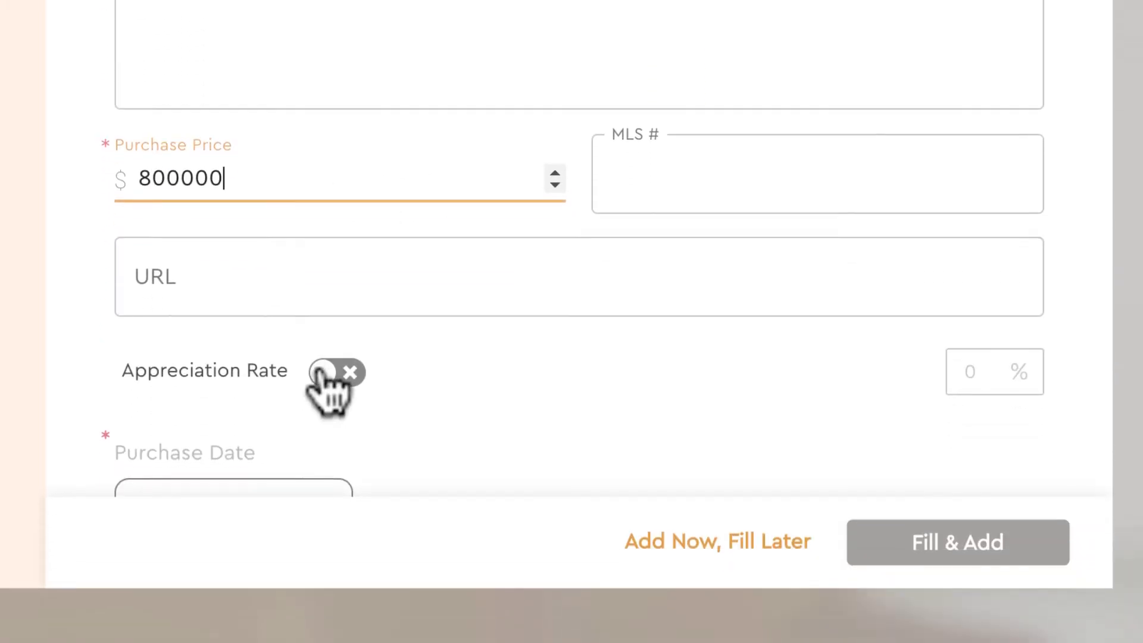
pyautogui.click(322, 548)
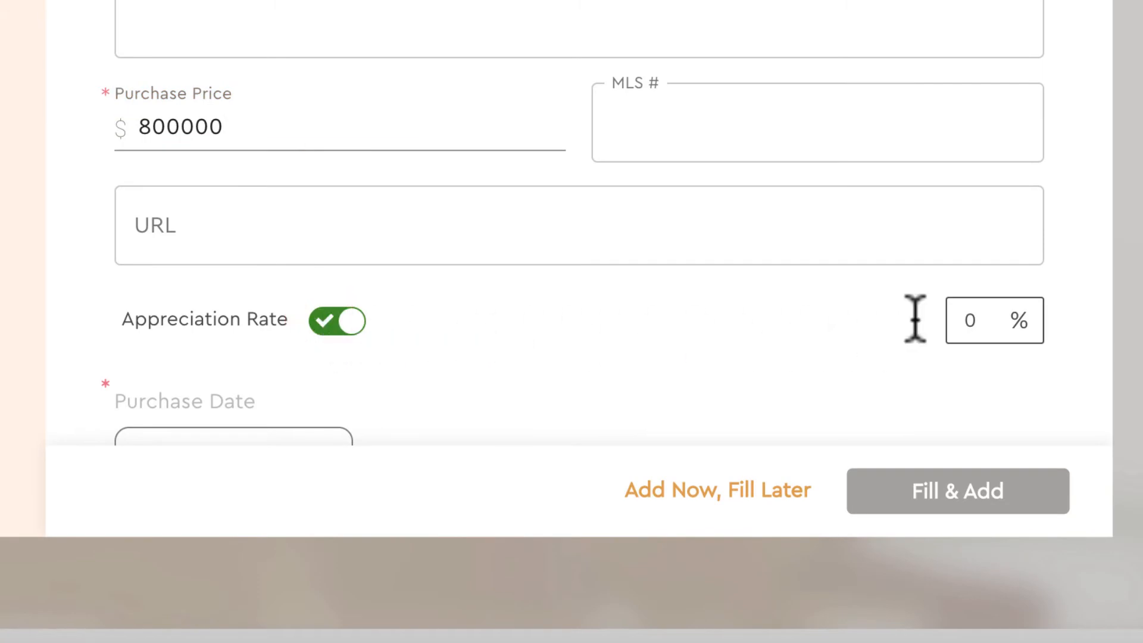
pyautogui.doubleClick(983, 320)
pyautogui.write('5')
# Set the house's purchase date to March 1, 2021, give it a five-star rating, and add the completed event to the canvas.
pyautogui.scroll(-1, 947, 334)
pyautogui.click(275, 311)
pyautogui.scroll(-5, 286, 310)
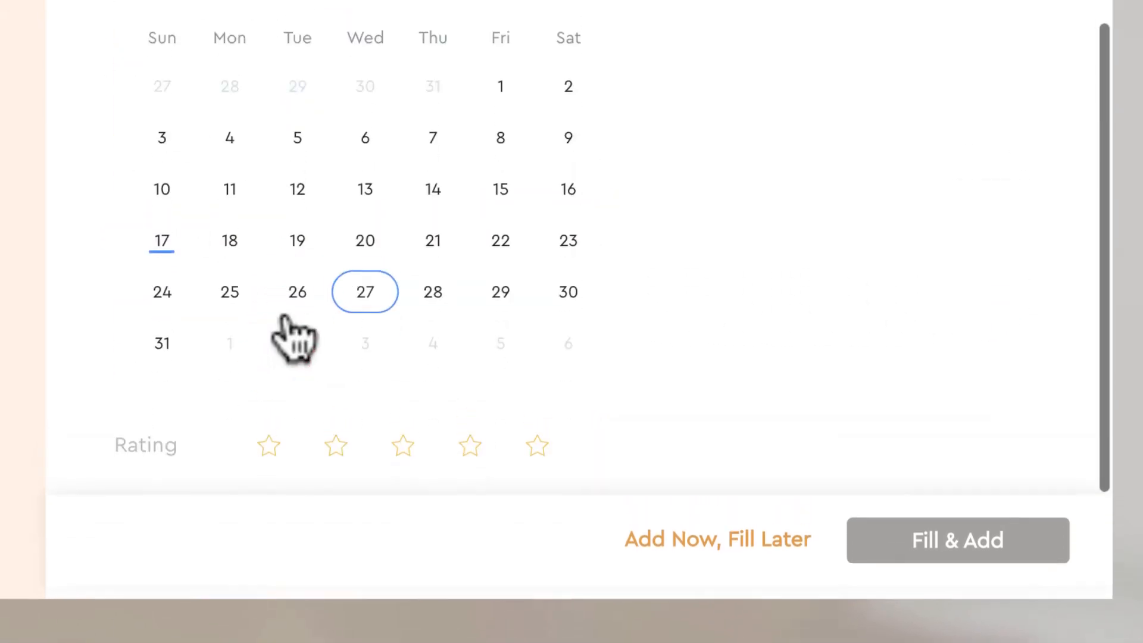
pyautogui.click(365, 90)
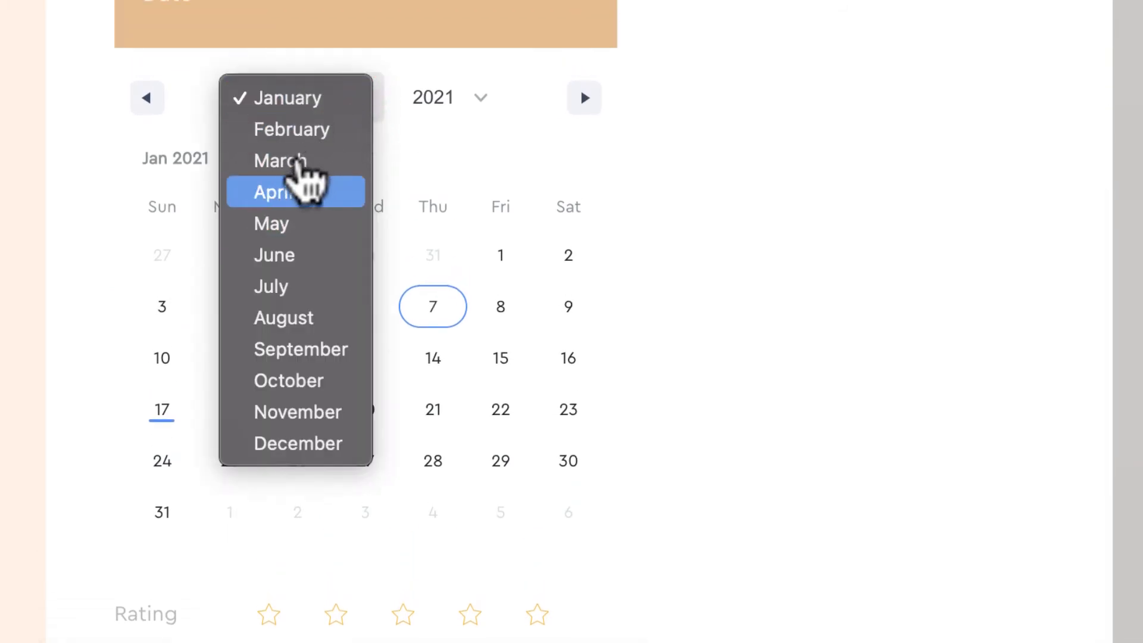
pyautogui.click(289, 153)
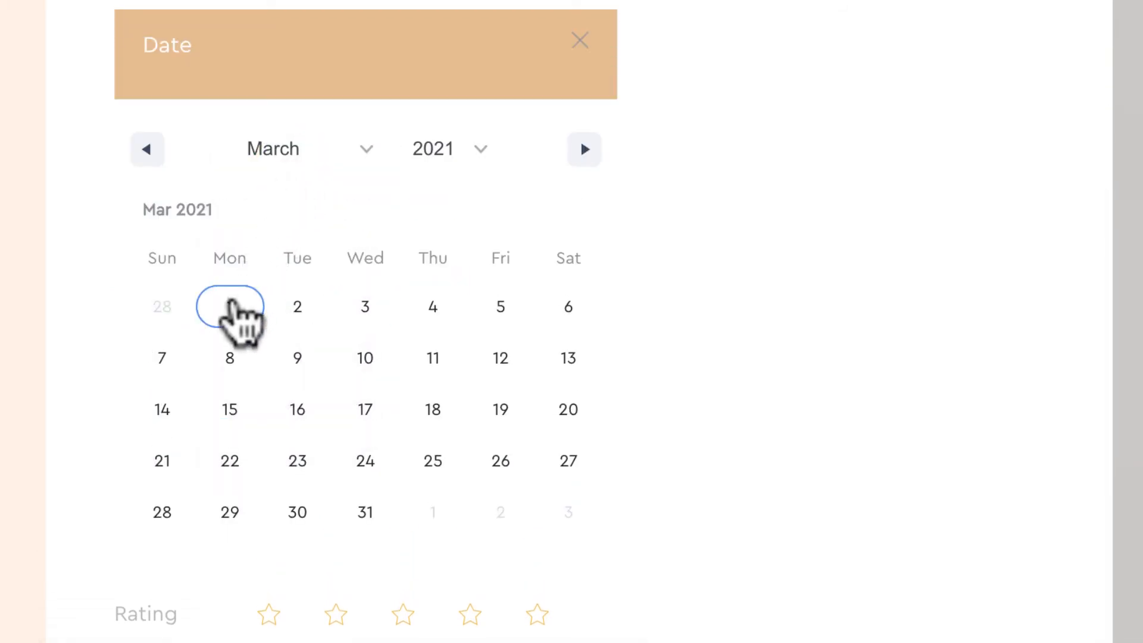
pyautogui.click(231, 305)
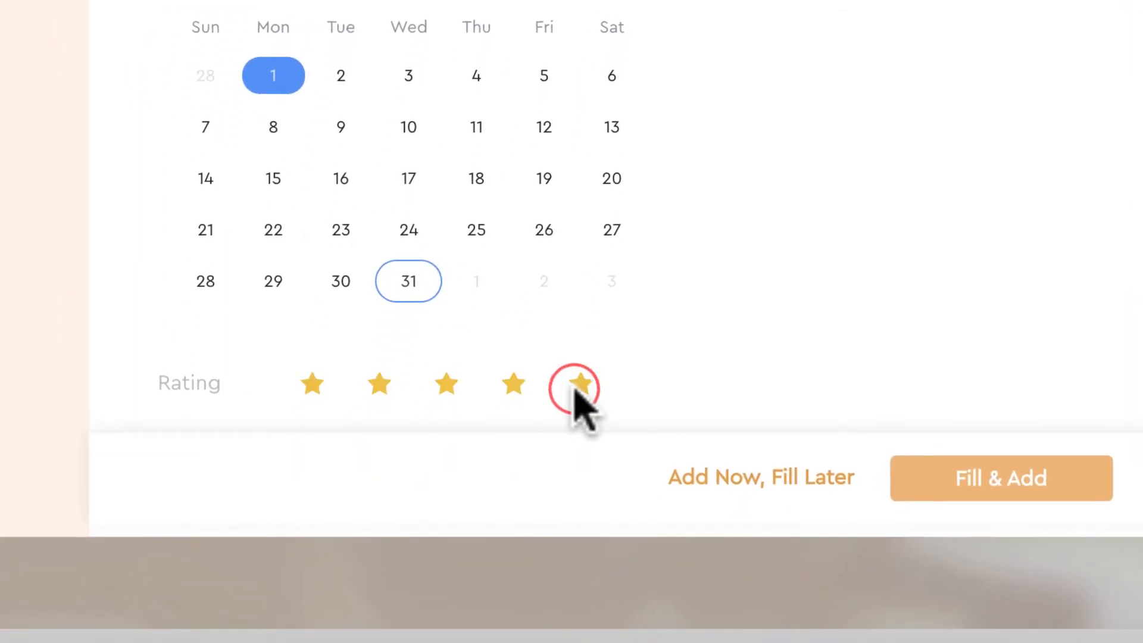
pyautogui.click(983, 478)
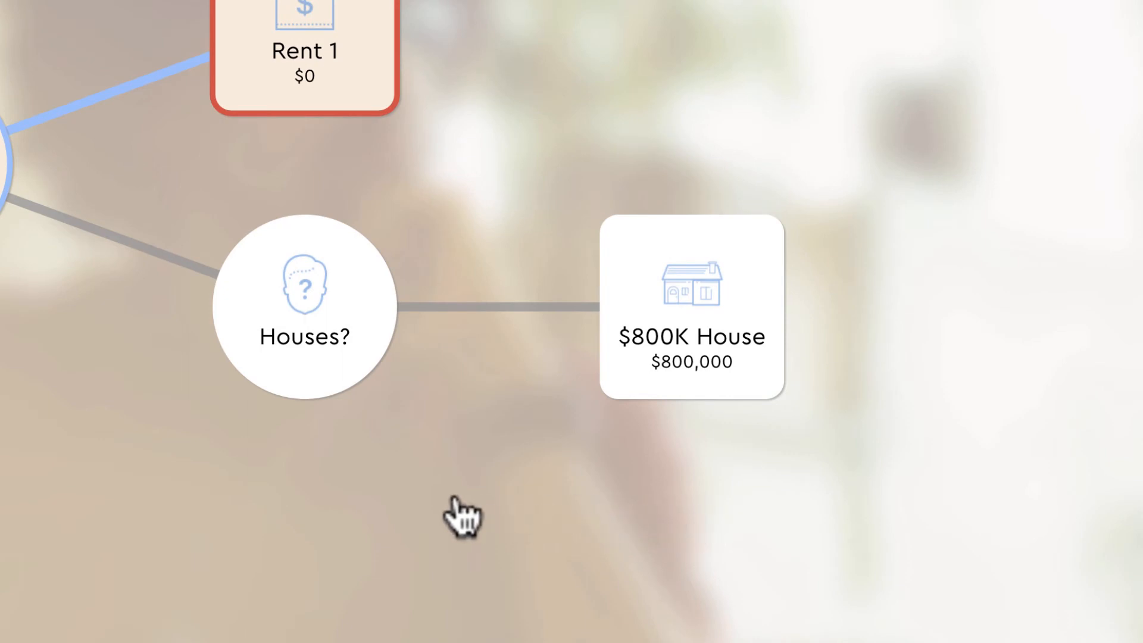
# Copy the $800K House event and paste it as a second option after the "Houses?" decision.
pyautogui.click(694, 300)
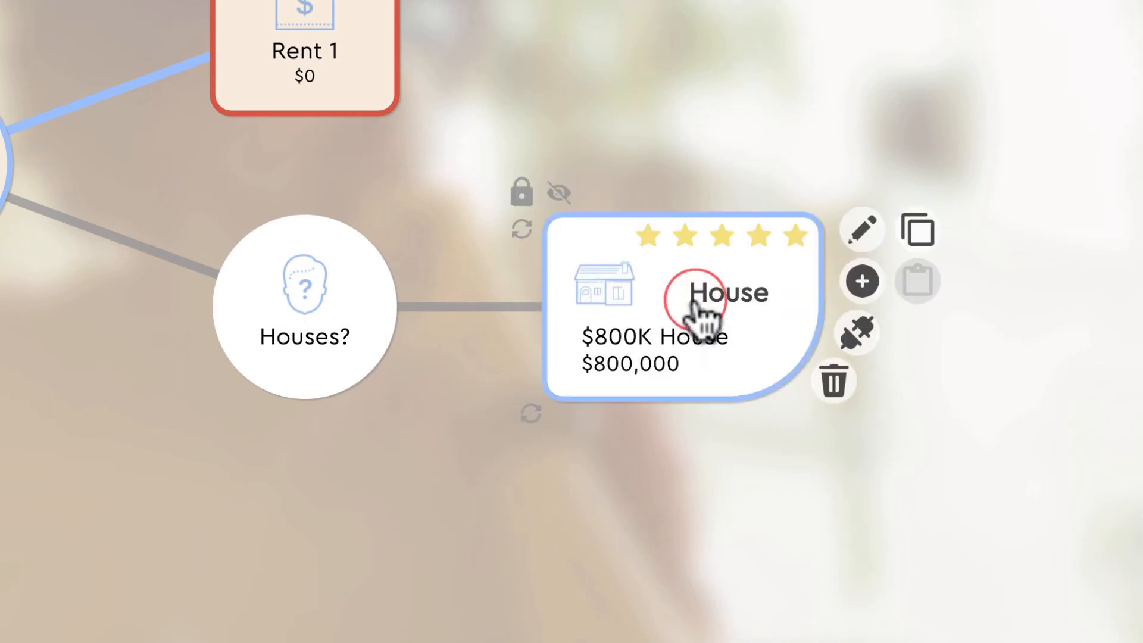
pyautogui.click(920, 231)
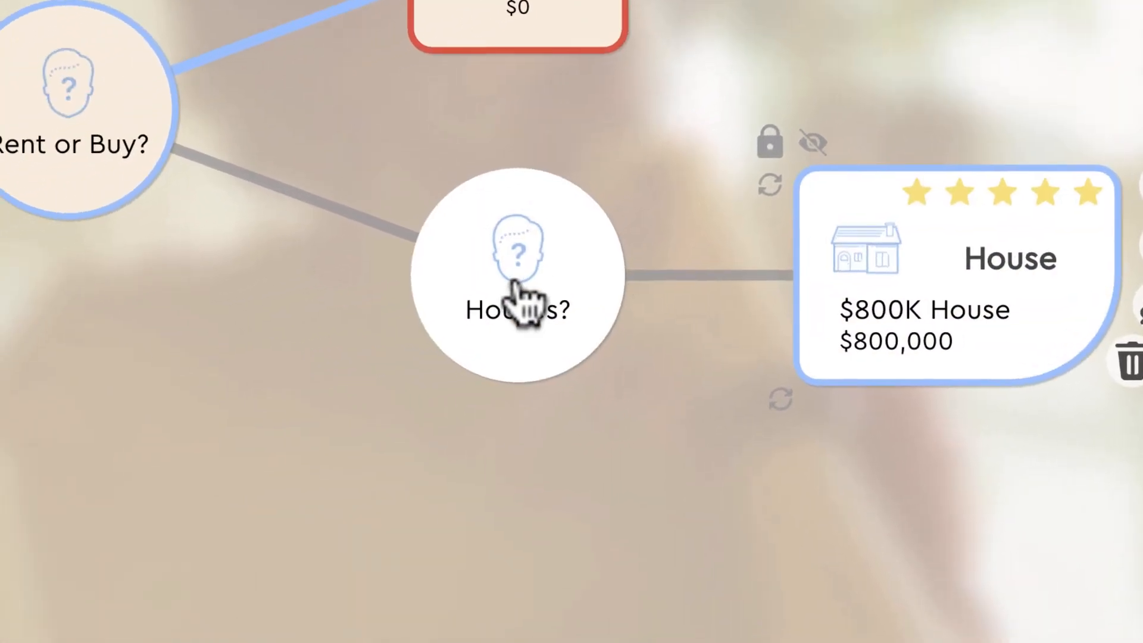
pyautogui.click(304, 311)
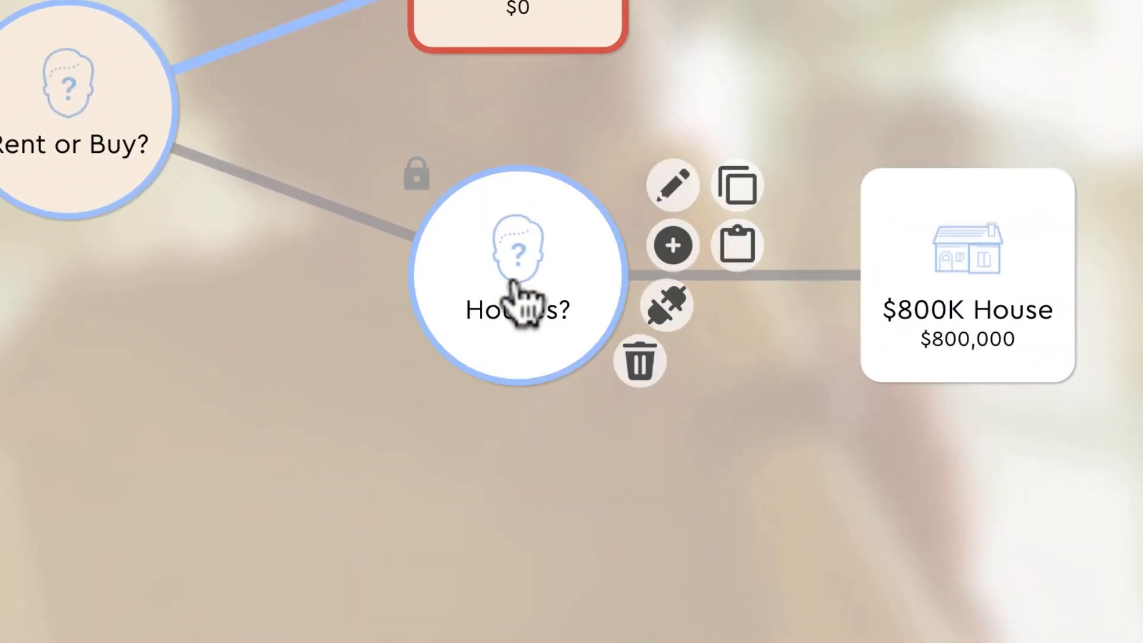
pyautogui.click(738, 245)
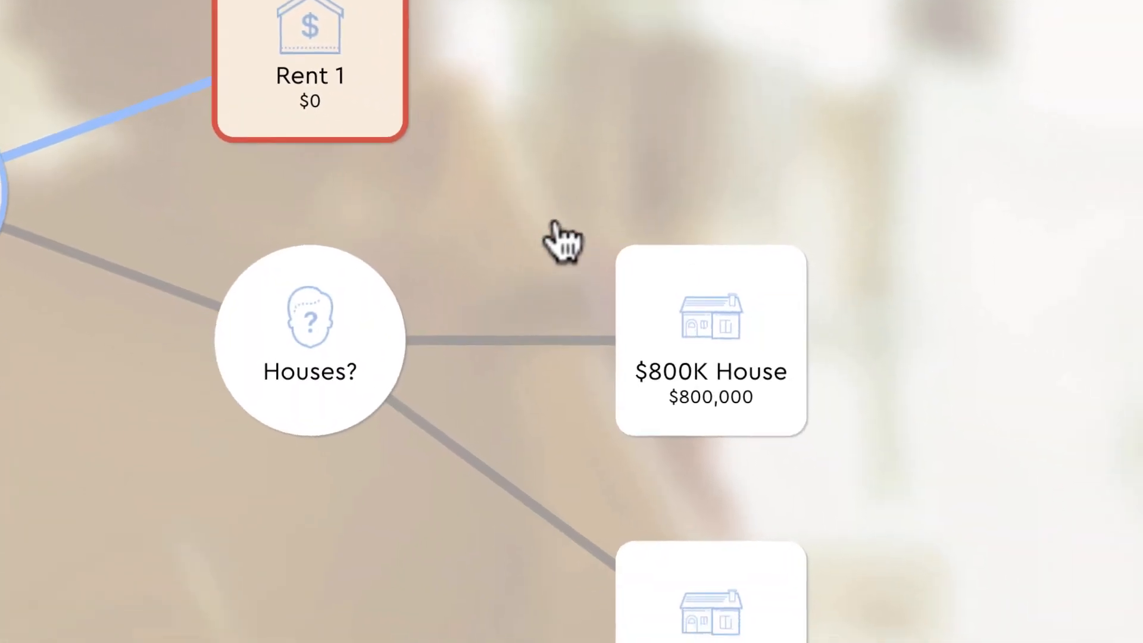
# Open the pasted house event for editing and rename it $500K Condo.
pyautogui.moveTo(841, 483); pyautogui.dragTo(712, 129)
pyautogui.click(566, 254)
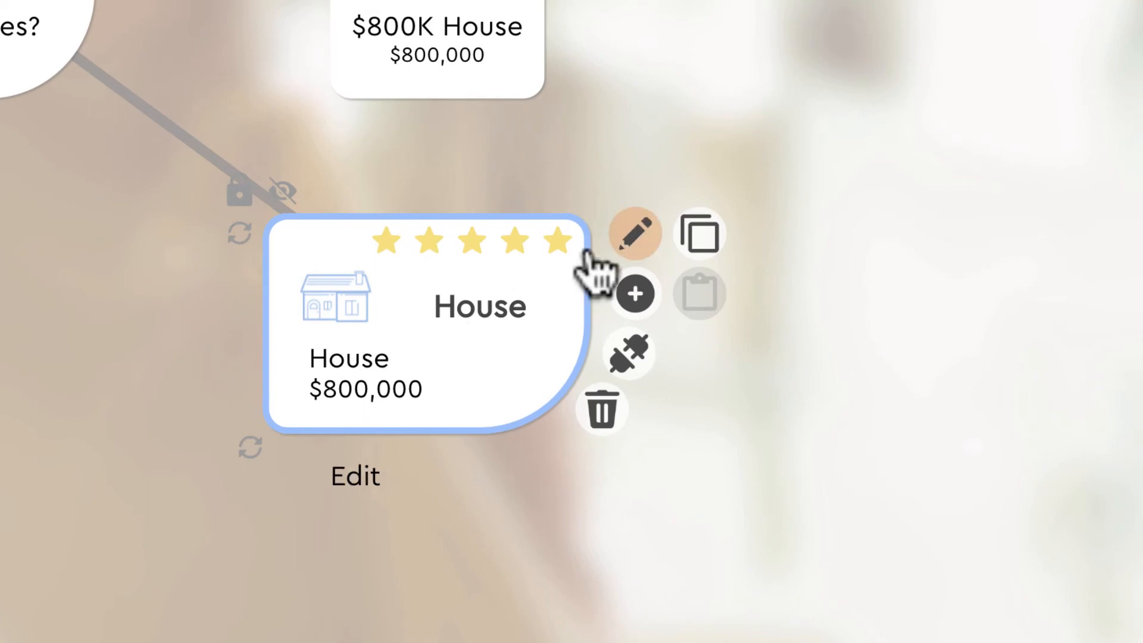
pyautogui.click(634, 234)
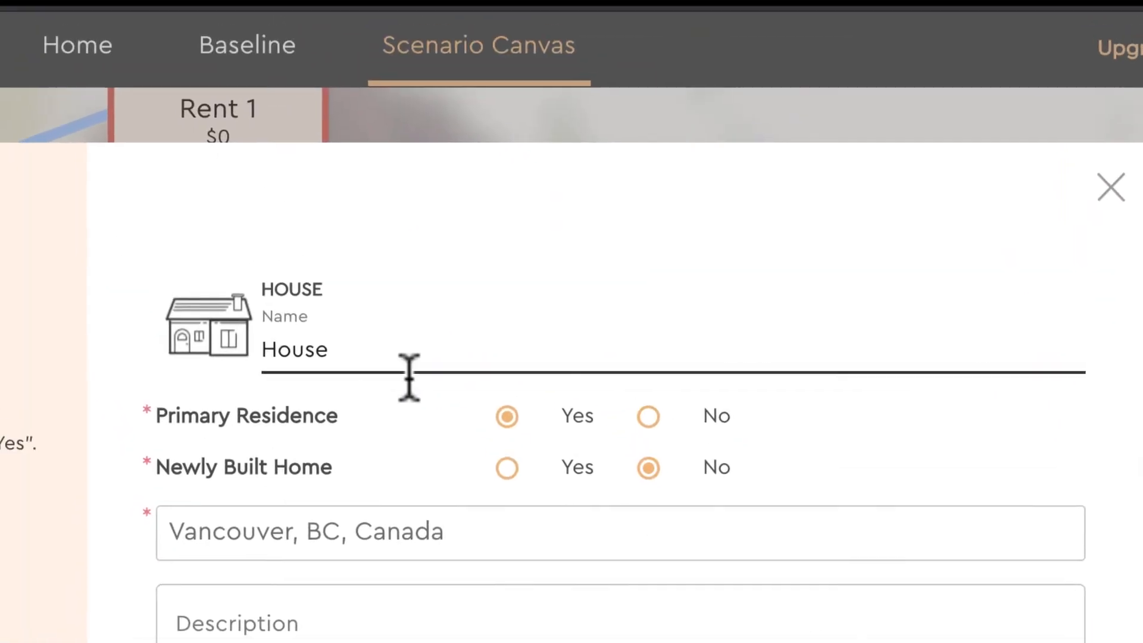
pyautogui.click(224, 96)
pyautogui.moveTo(336, 100); pyautogui.dragTo(67, 96)
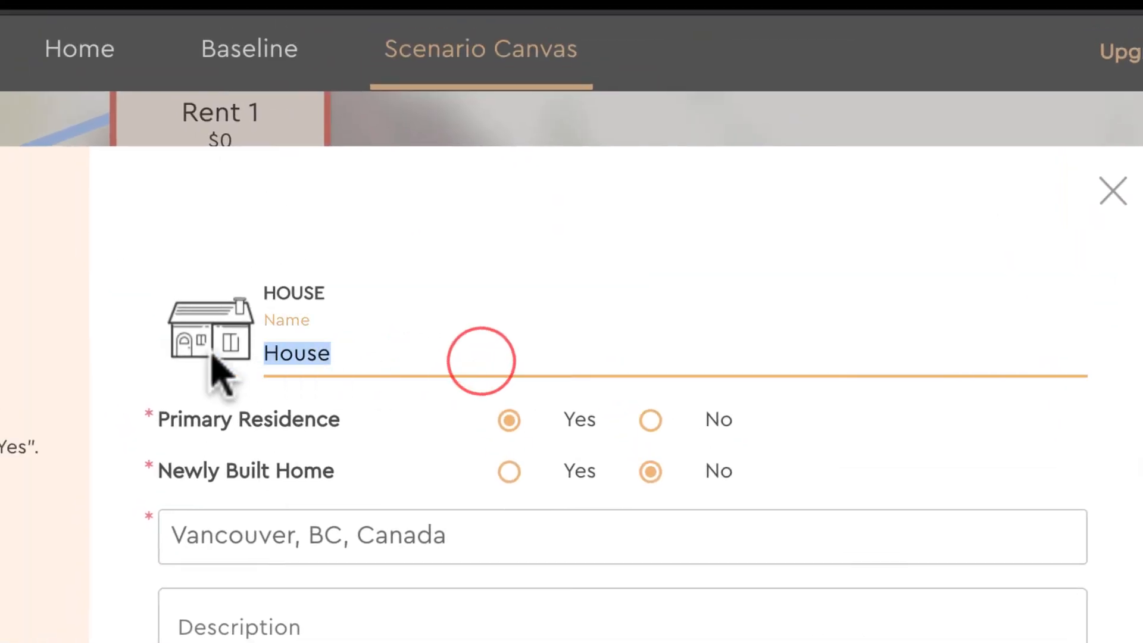
pyautogui.write('$500K Condo')
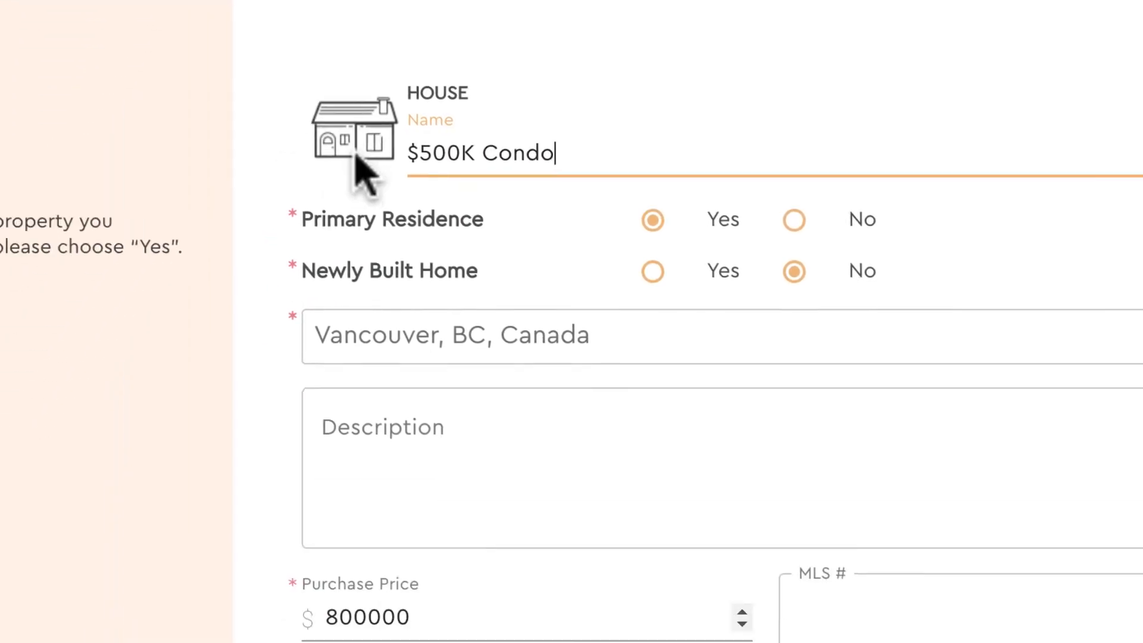
# Set the condo's purchase price to 500000, its appreciation rate to 35% and its rating to three stars, and save the update.
pyautogui.click(595, 357)
pyautogui.moveTo(646, 356); pyautogui.dragTo(470, 357)
pyautogui.write('5')
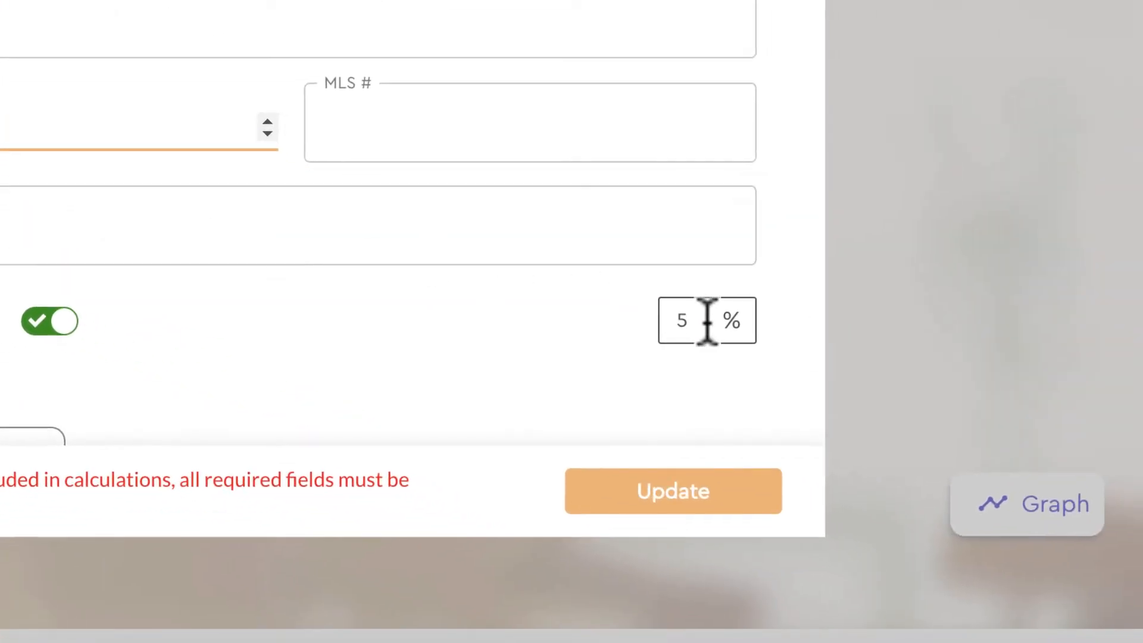
pyautogui.click(707, 321)
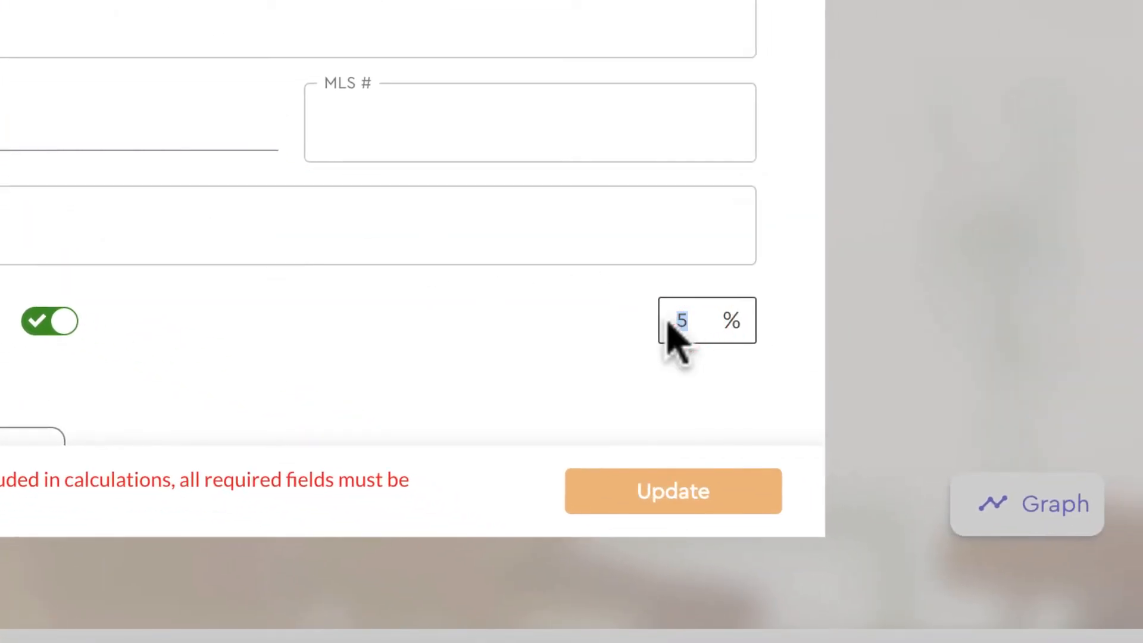
pyautogui.write('3')
pyautogui.scroll(-2, 672, 337)
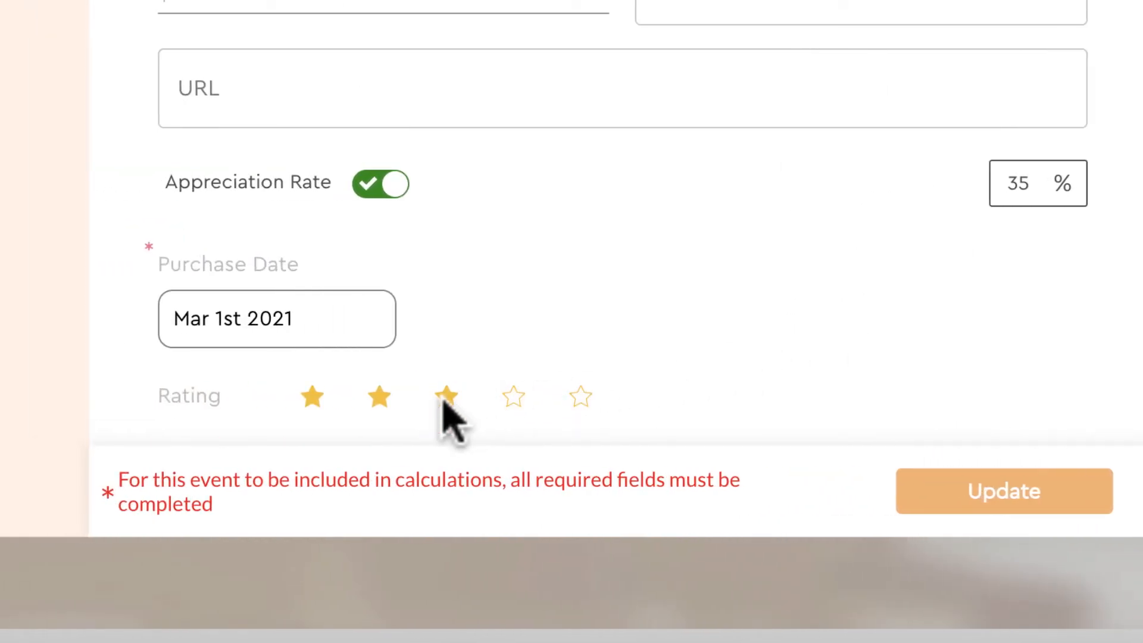
pyautogui.click(998, 492)
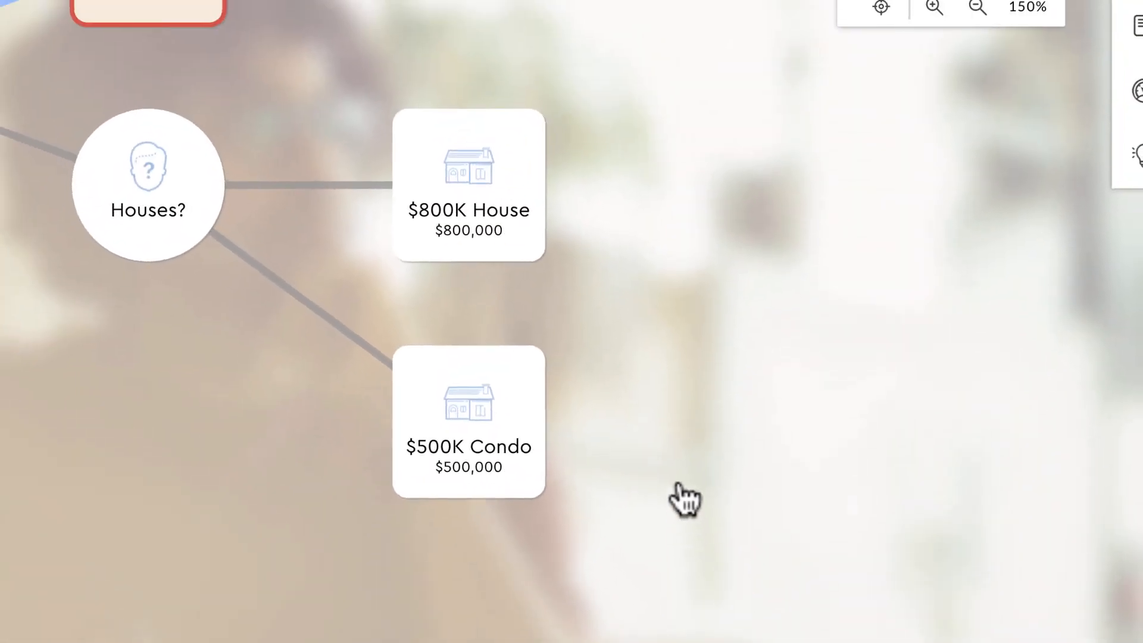
# Start an Income event from Basic Events after the $800K House and name it Rental Suite.
pyautogui.moveTo(672, 414); pyautogui.dragTo(542, 458)
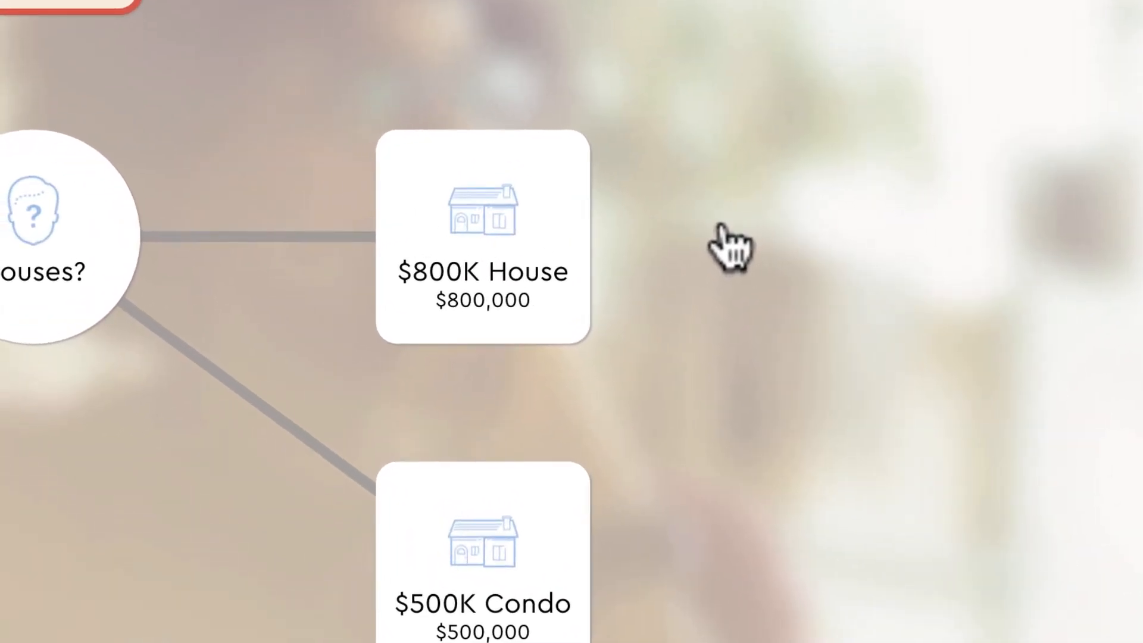
pyautogui.moveTo(566, 216); pyautogui.dragTo(535, 223)
pyautogui.moveTo(768, 247); pyautogui.dragTo(608, 291)
pyautogui.click(303, 277)
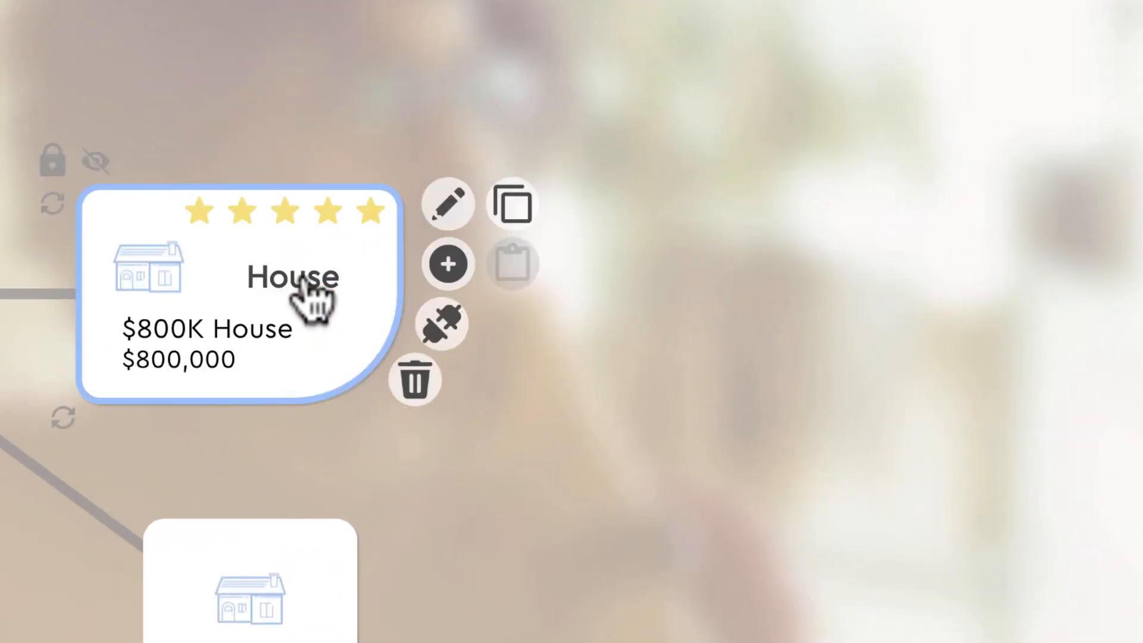
pyautogui.click(447, 266)
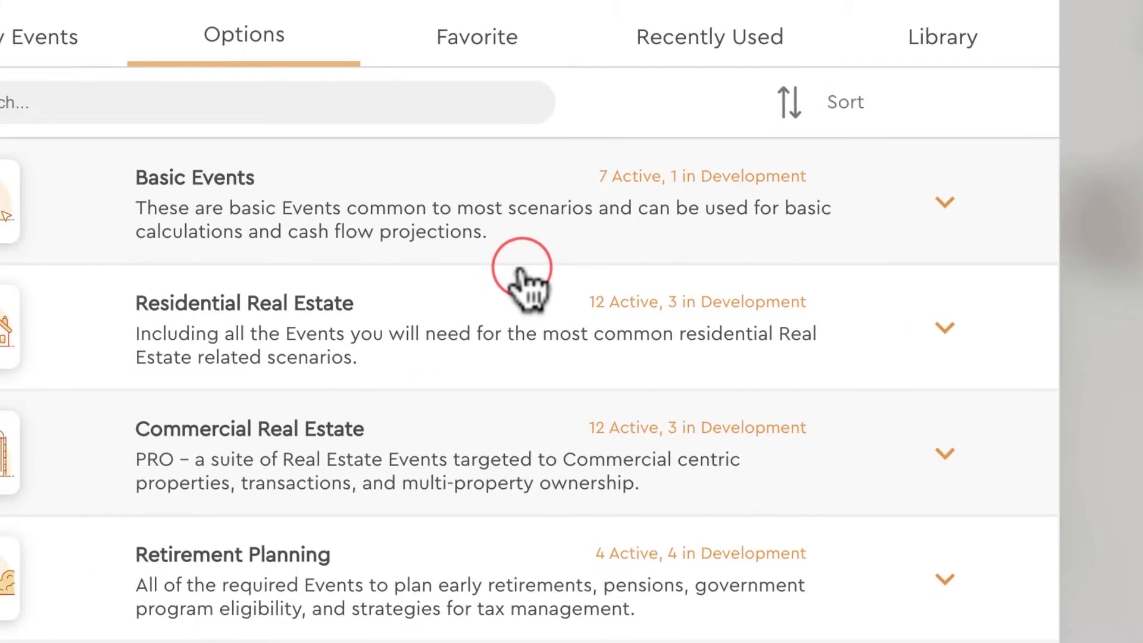
pyautogui.click(460, 218)
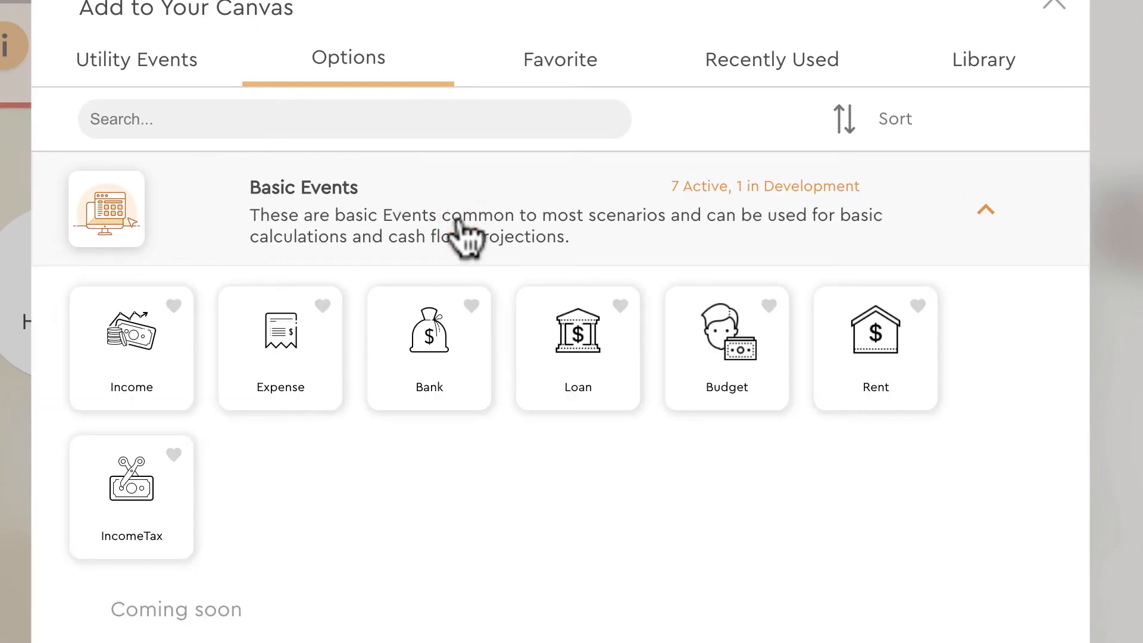
pyautogui.click(148, 370)
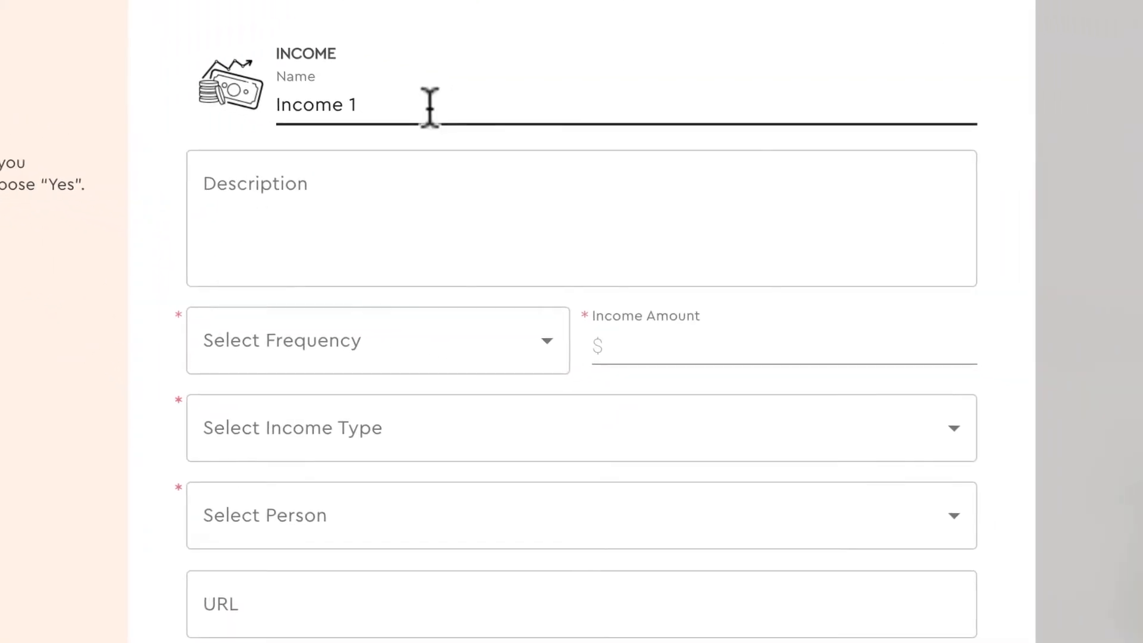
pyautogui.moveTo(429, 107); pyautogui.dragTo(242, 115)
pyautogui.write('Rental Suite')
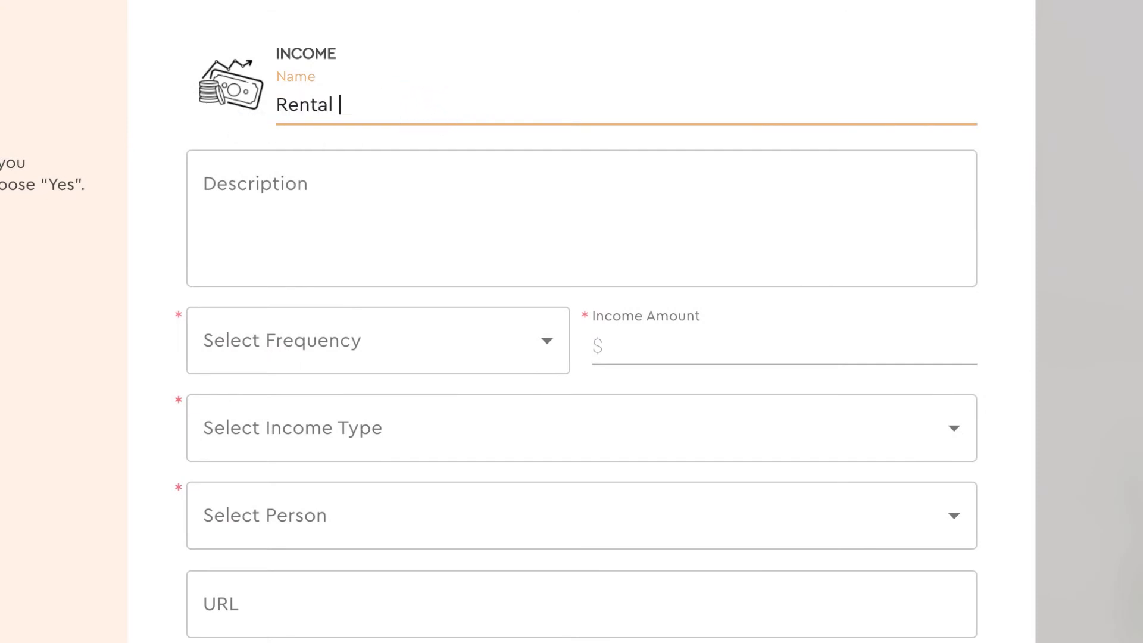
# Set the Rental Suite income's frequency to monthly and its amount to 1100.
pyautogui.click(466, 340)
pyautogui.press('Down')
pyautogui.press('Down')
pyautogui.press('Down')
pyautogui.press('Down')
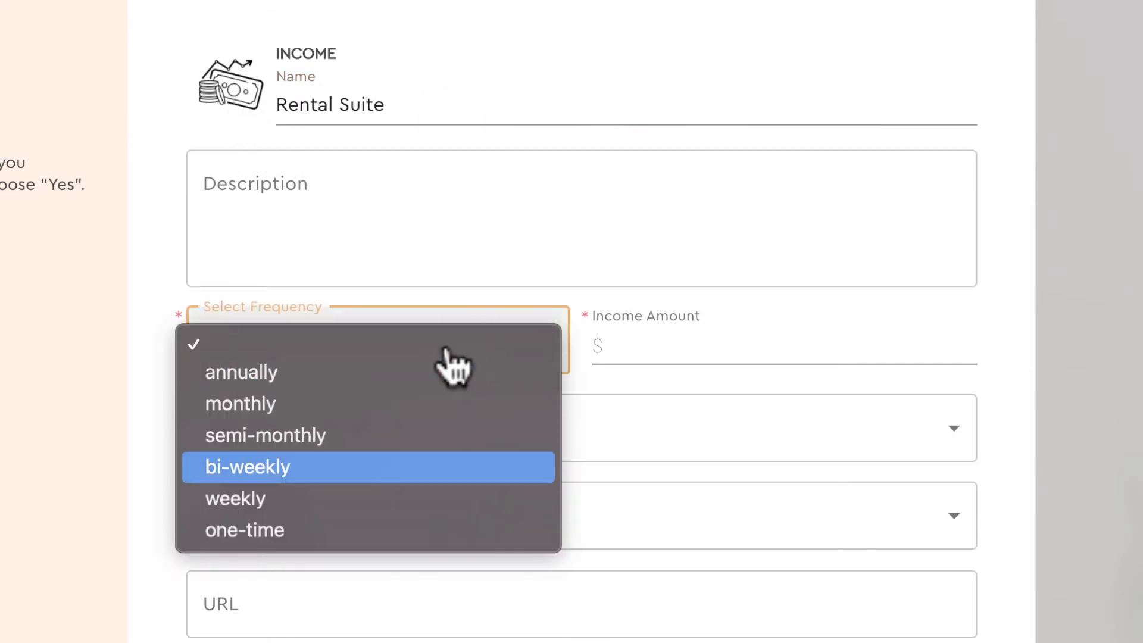
pyautogui.click(291, 403)
pyautogui.click(718, 356)
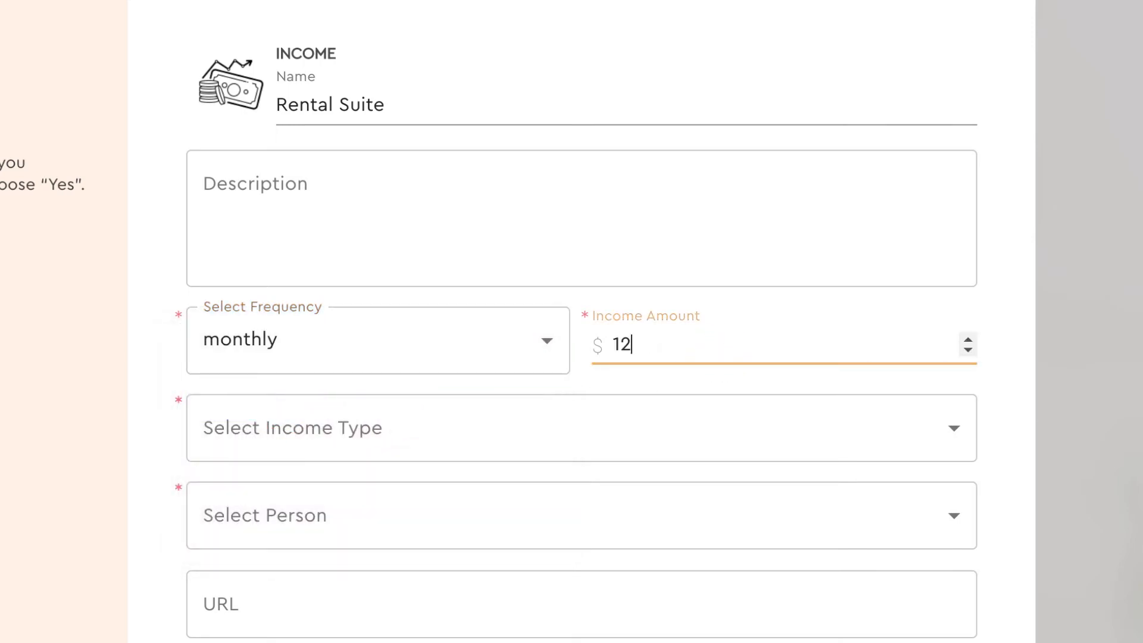
pyautogui.write('1100')
# Set the income type to Rental Income and assign it to the person who is not the baseline.
pyautogui.scroll(-3, 722, 204)
pyautogui.click(563, 276)
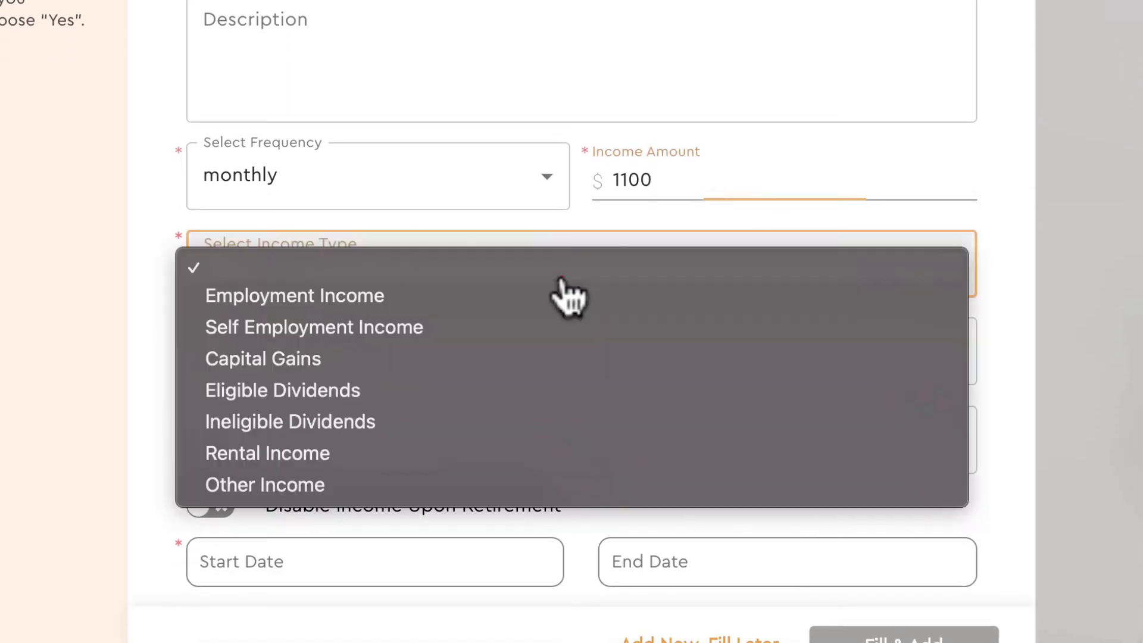
pyautogui.click(286, 451)
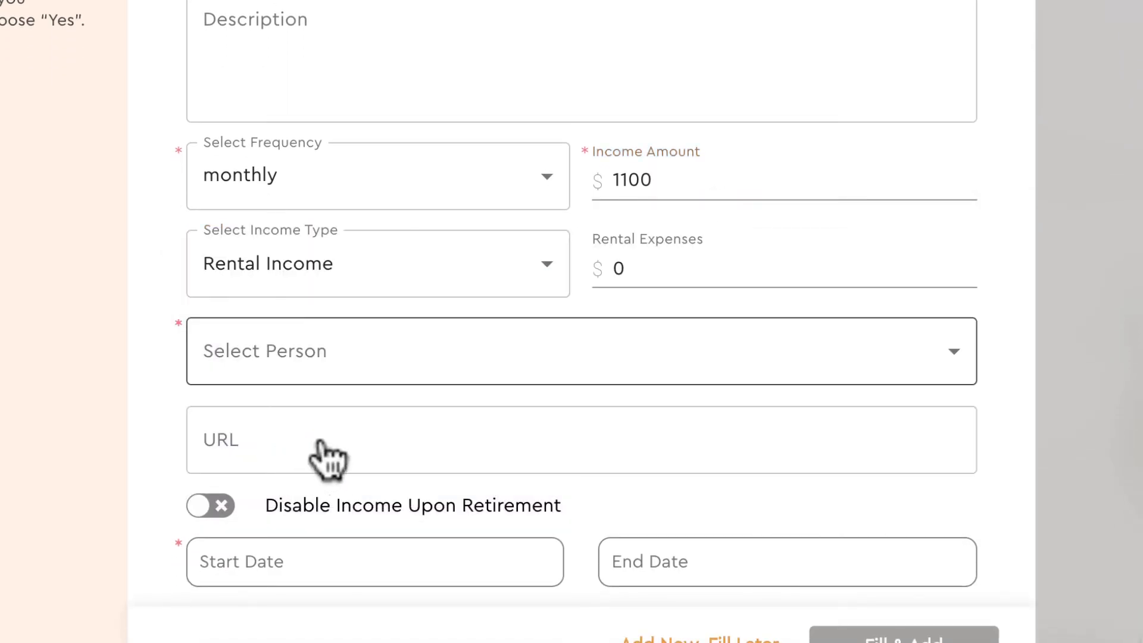
pyautogui.click(914, 357)
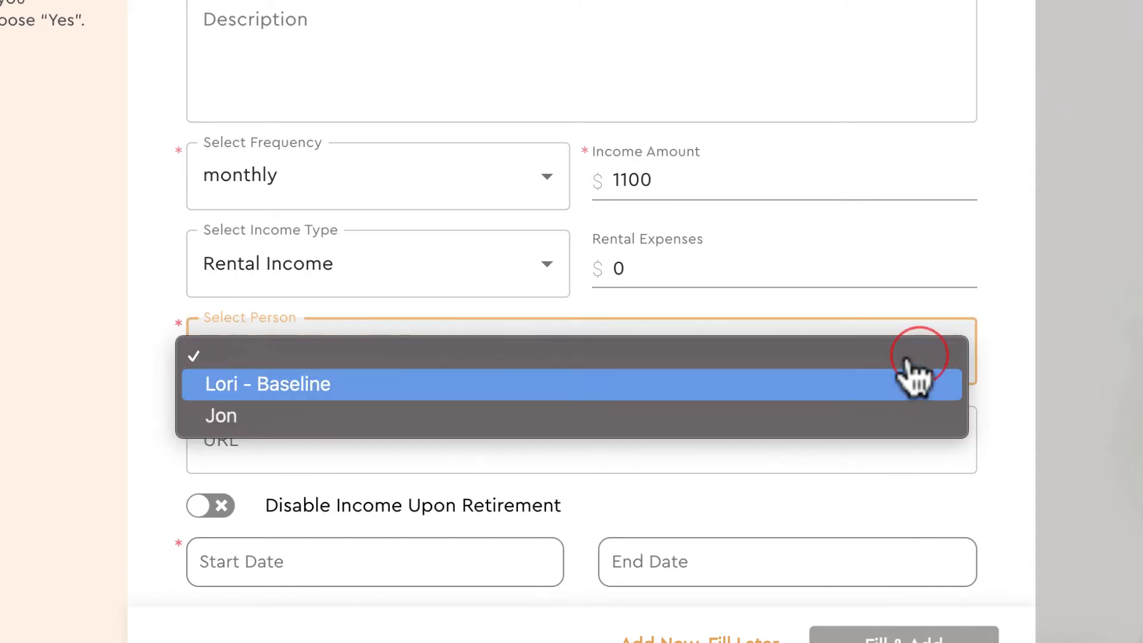
pyautogui.click(390, 417)
# Set the Rental Suite income's start date to July 1, 2021.
pyautogui.scroll(-2, 387, 460)
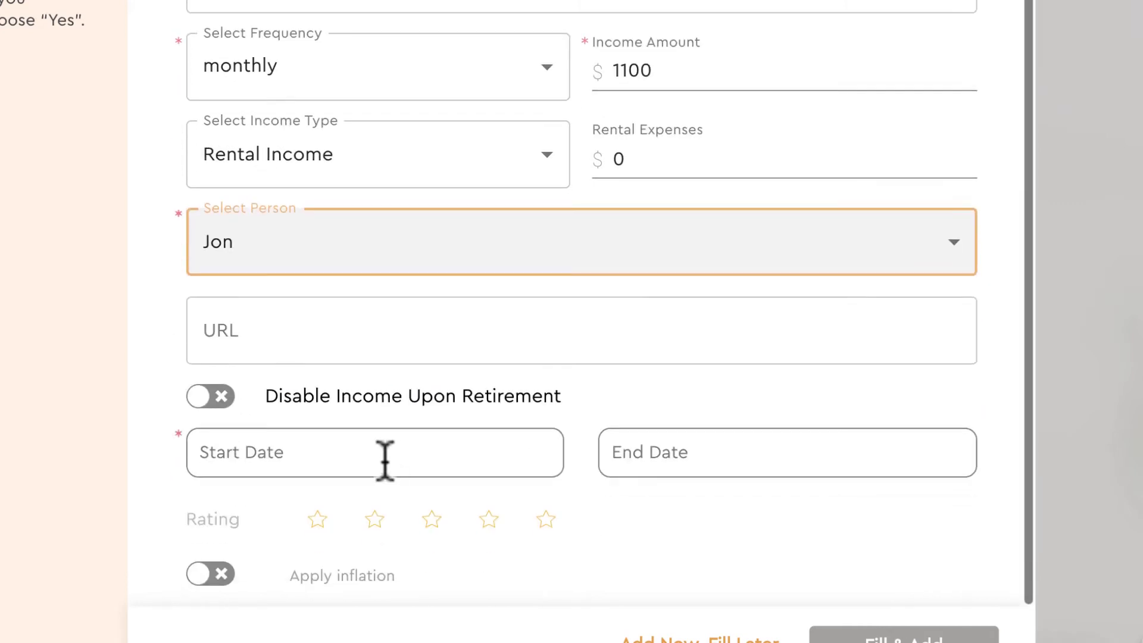
pyautogui.click(262, 453)
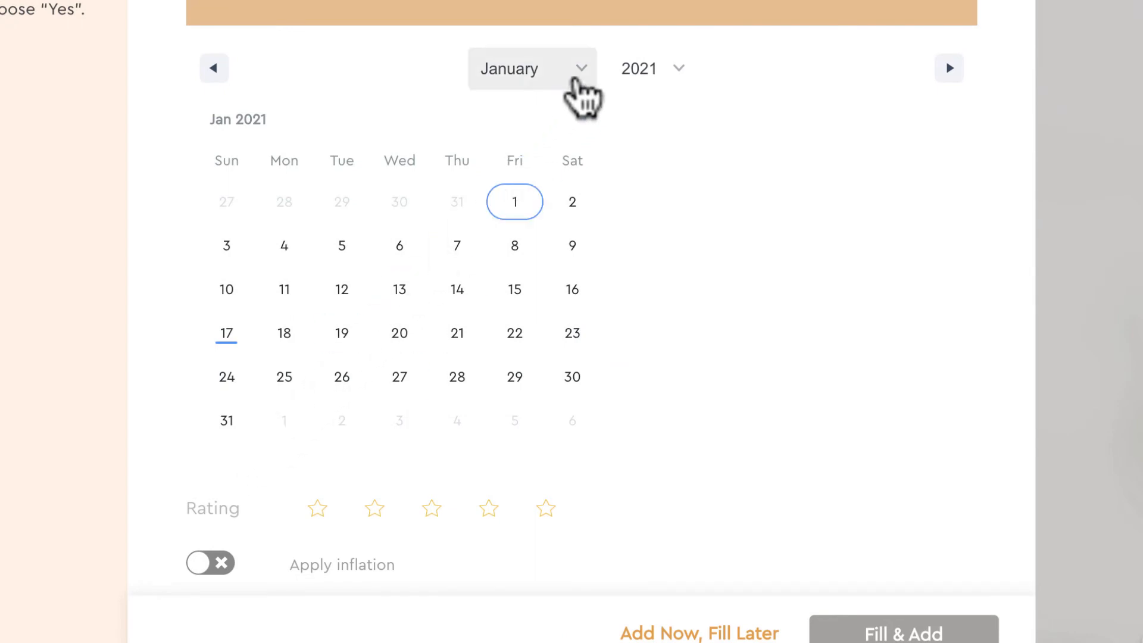
pyautogui.click(578, 71)
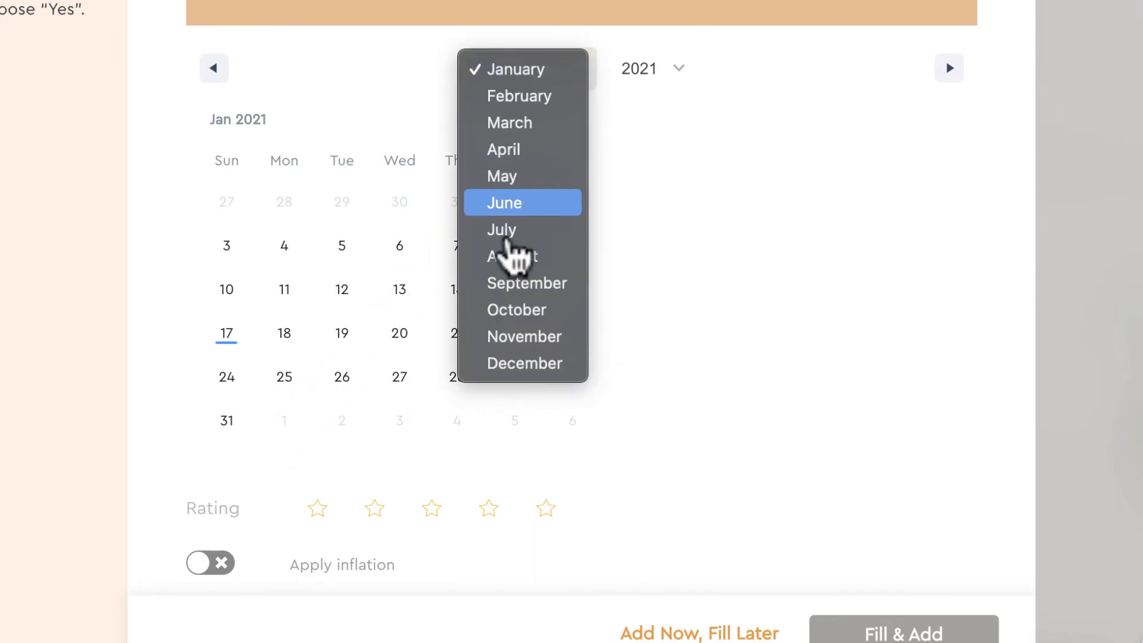
pyautogui.click(507, 231)
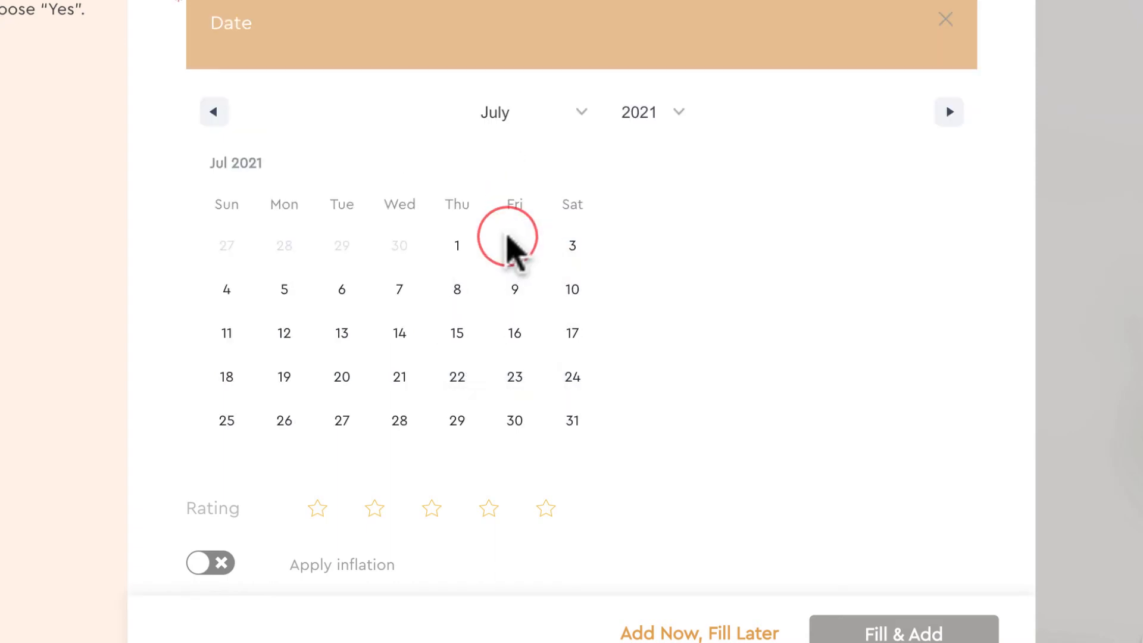
pyautogui.click(456, 245)
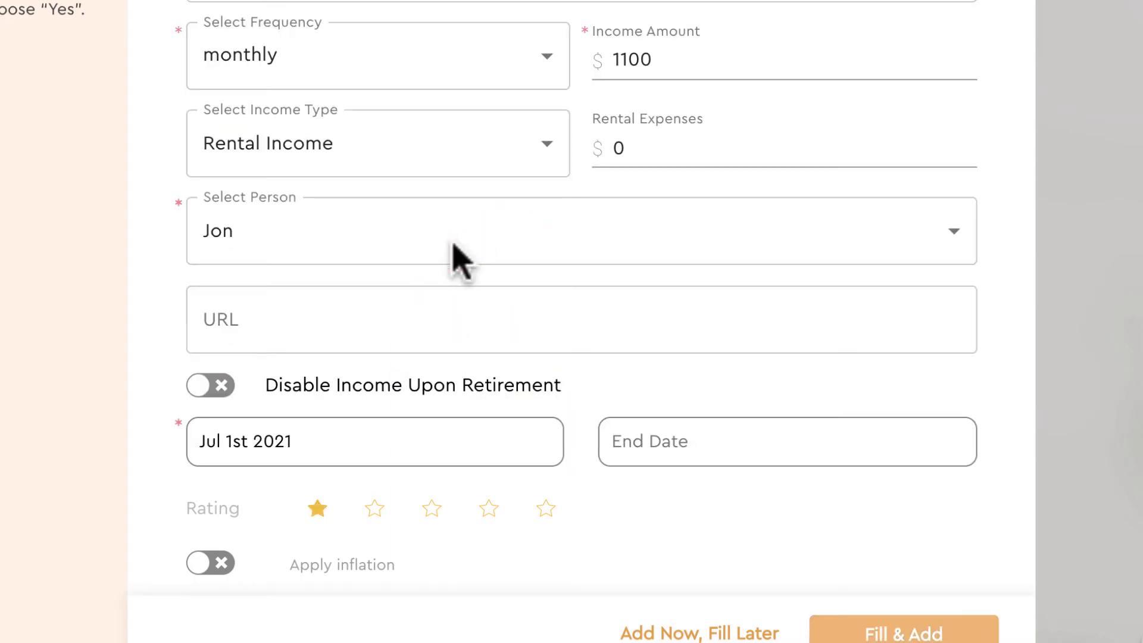
# Rate the Rental Suite income three stars, enable inflation for it, and add the completed event to the canvas.
pyautogui.click(431, 508)
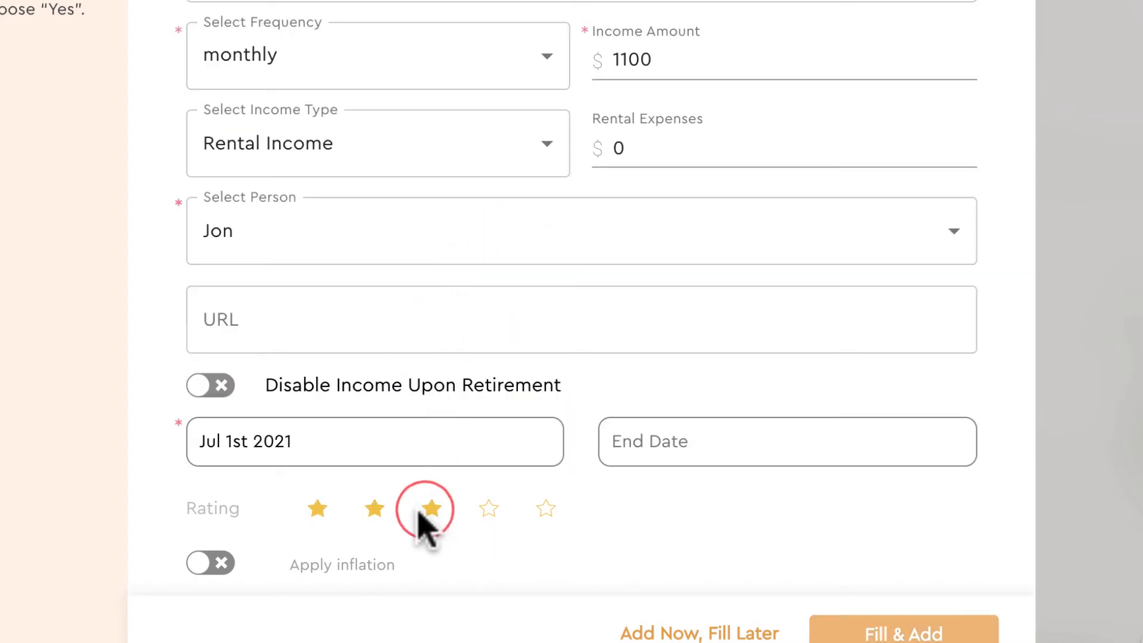
pyautogui.click(202, 562)
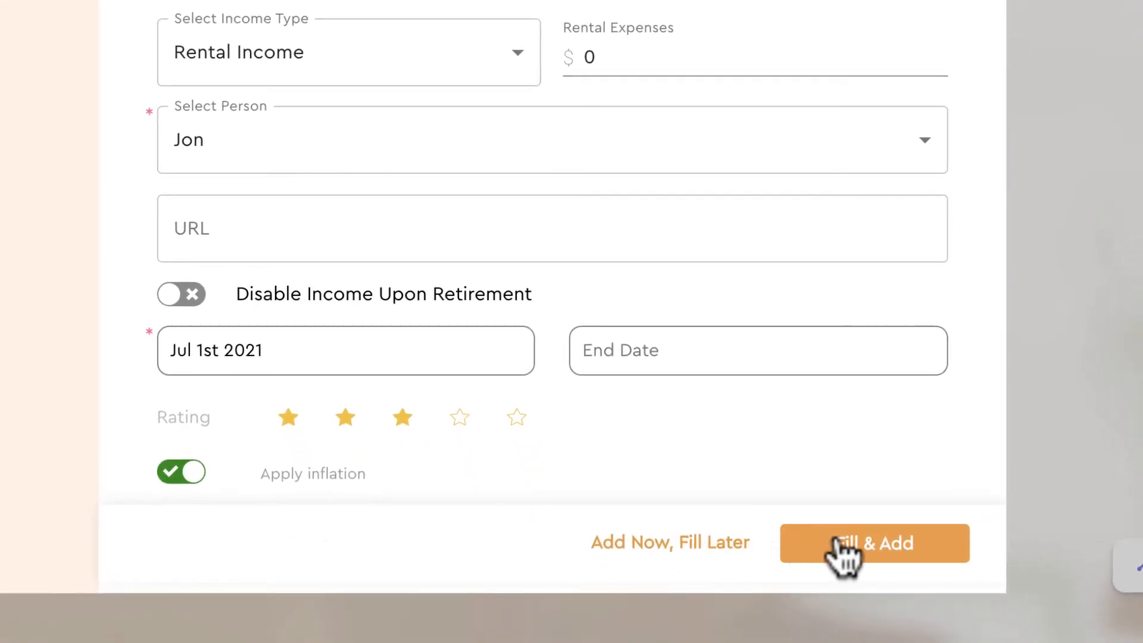
pyautogui.click(840, 552)
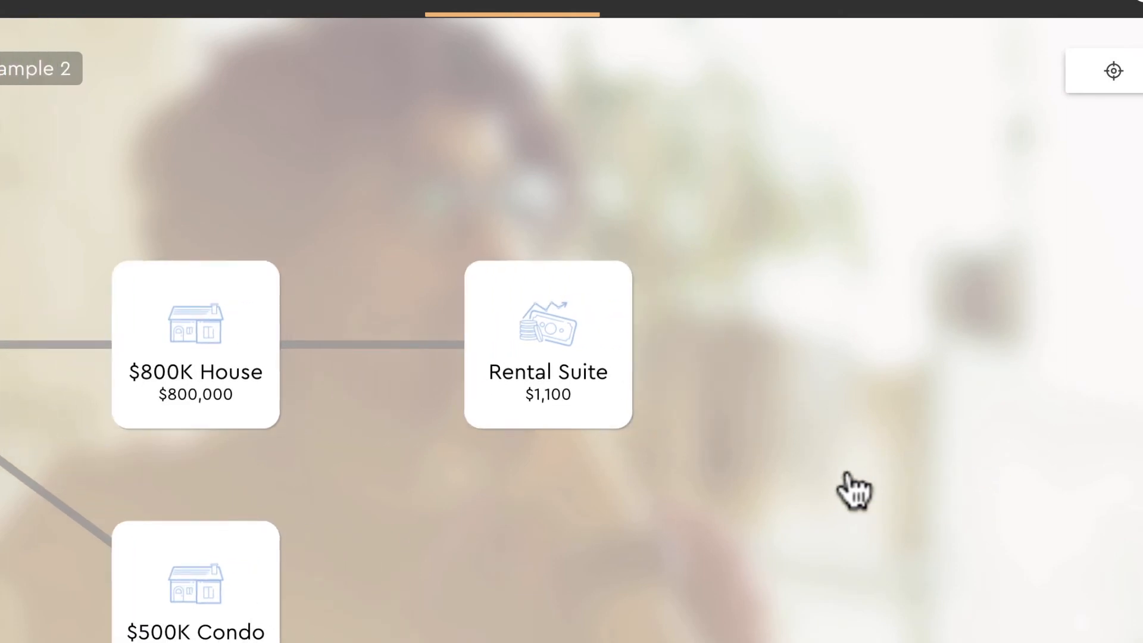
# Start a Mortgage event from Residential Real Estate after the Rental Suite.
pyautogui.click(573, 333)
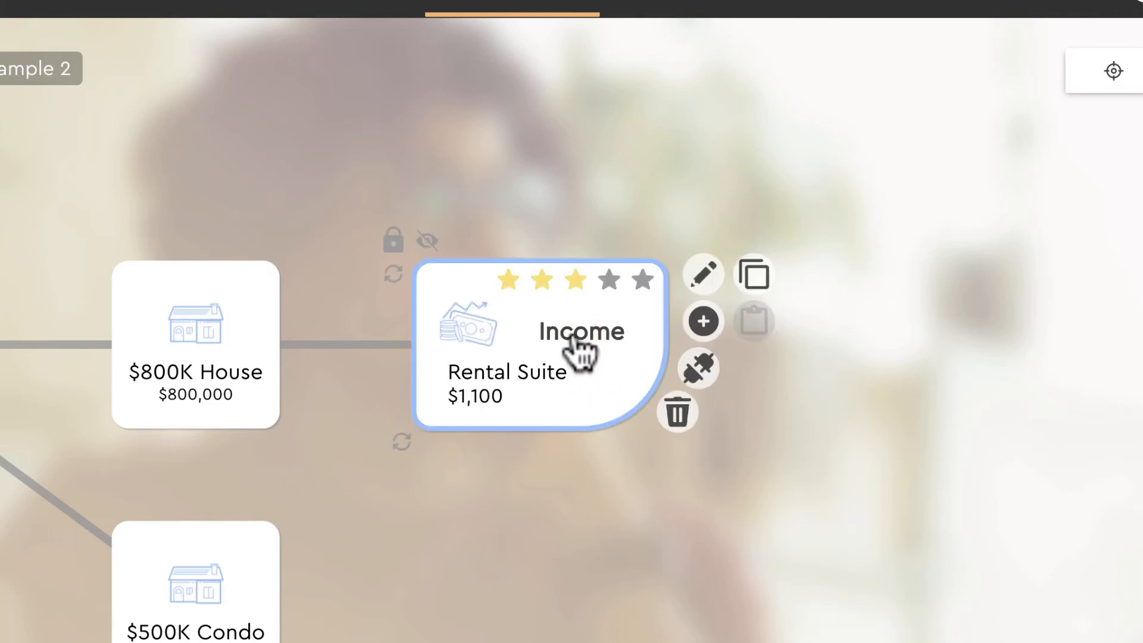
pyautogui.click(703, 321)
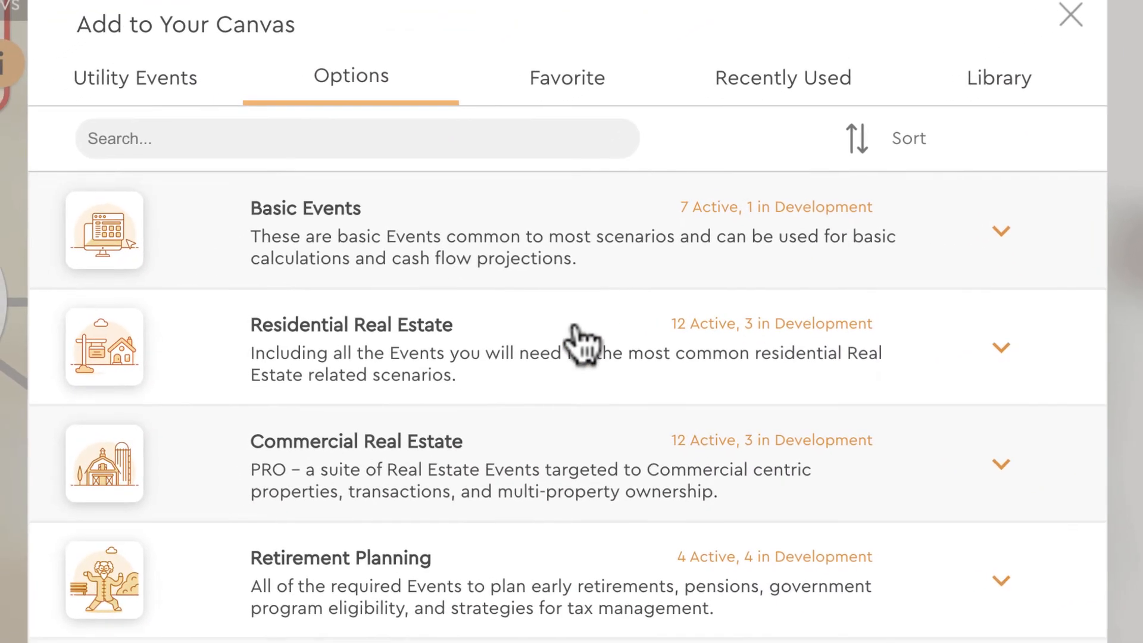
pyautogui.click(500, 338)
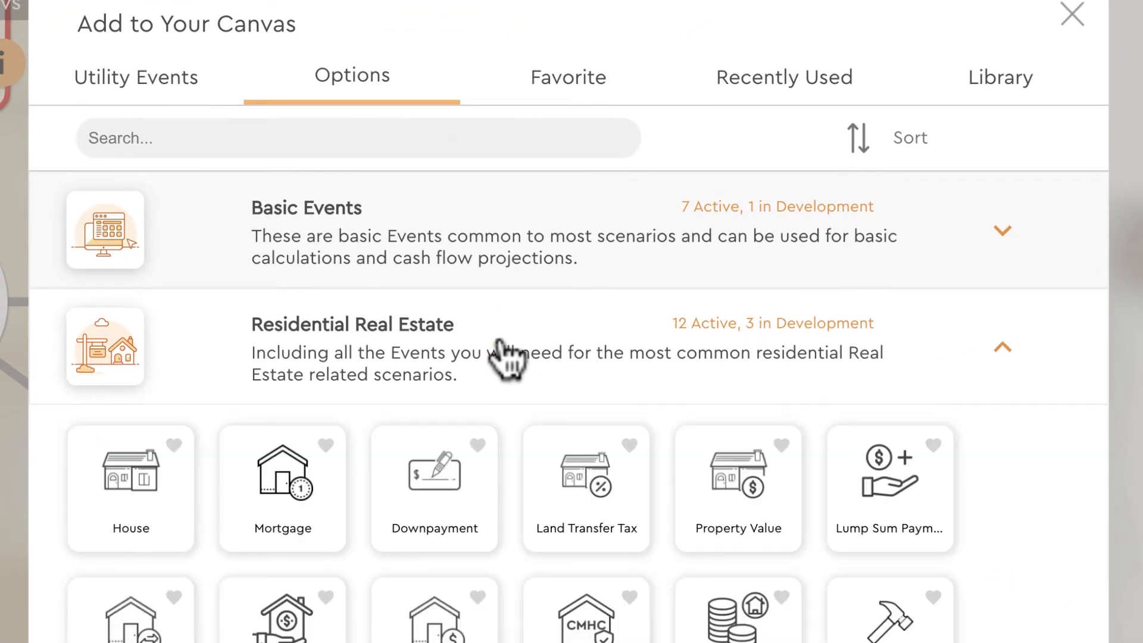
pyautogui.click(288, 494)
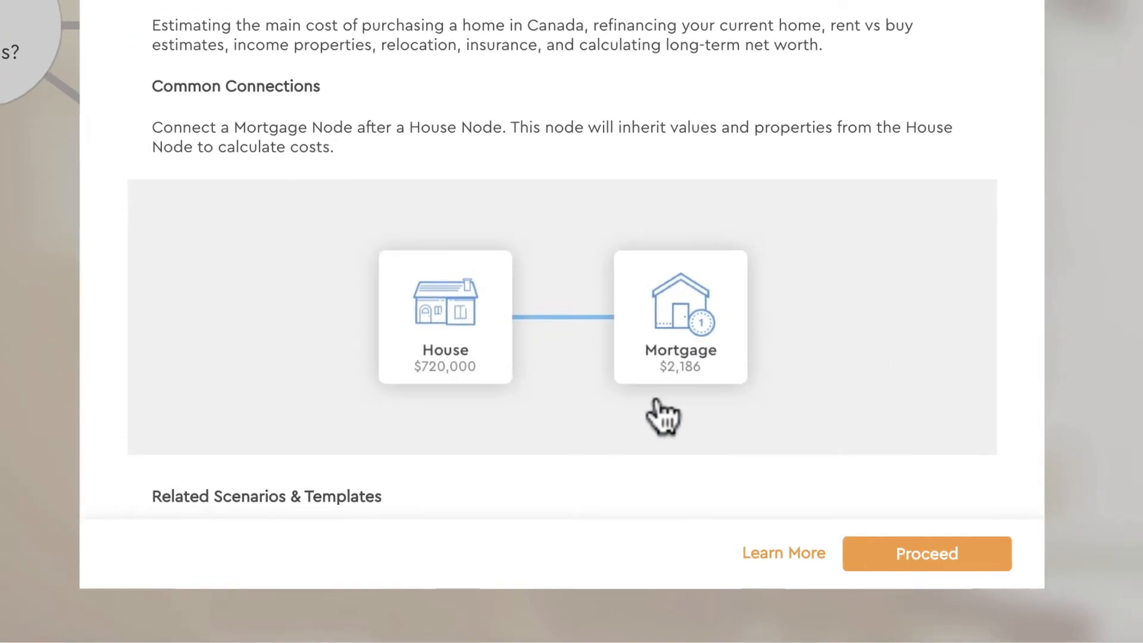
pyautogui.click(929, 560)
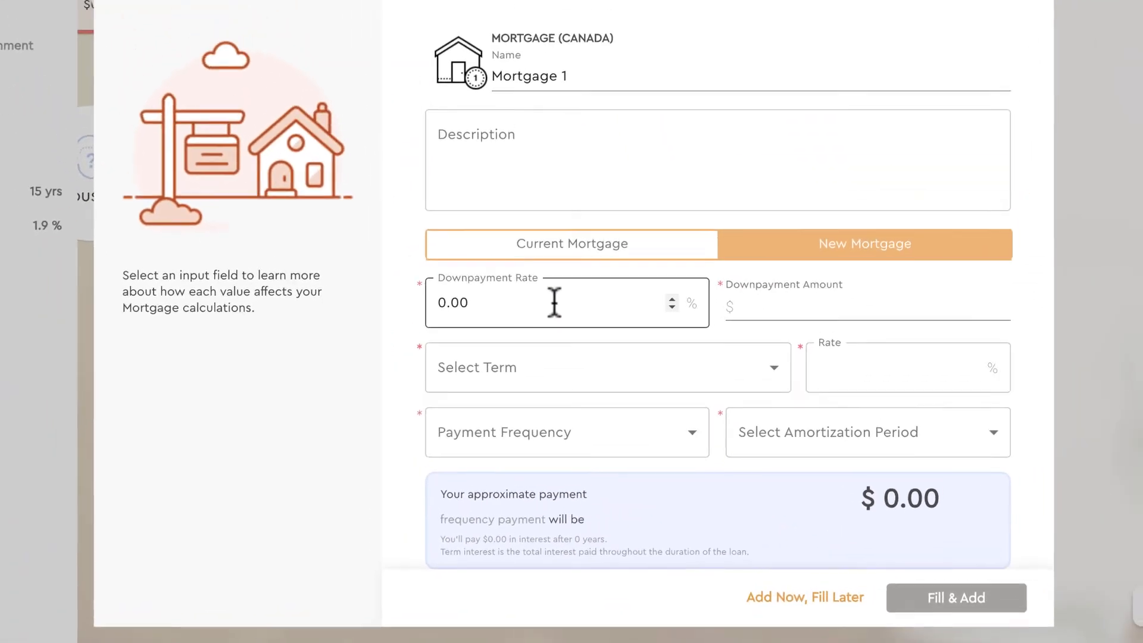
# Set the new mortgage's downpayment rate to 15%, its term to 5 year fixed closed, and its rate to 2.95%.
pyautogui.click(483, 159)
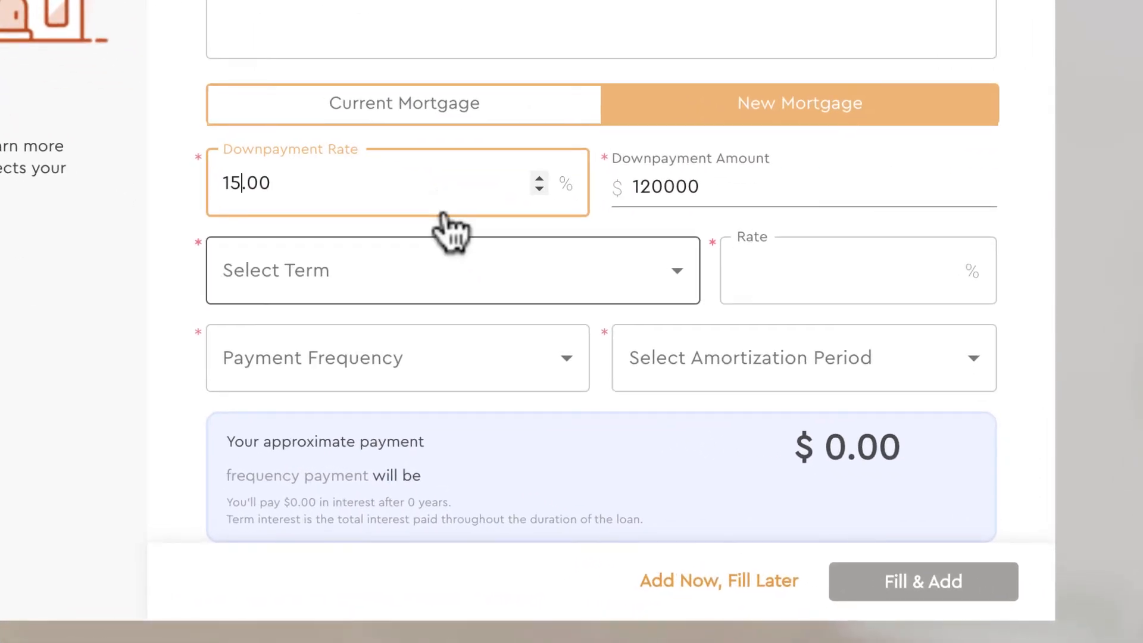
pyautogui.click(677, 273)
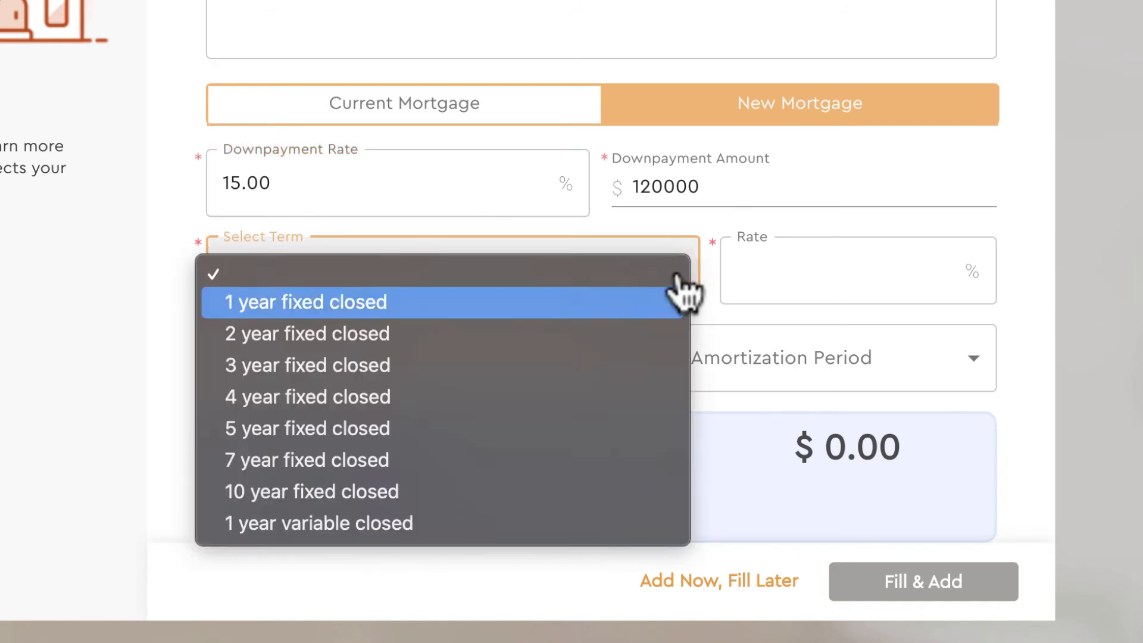
pyautogui.click(386, 424)
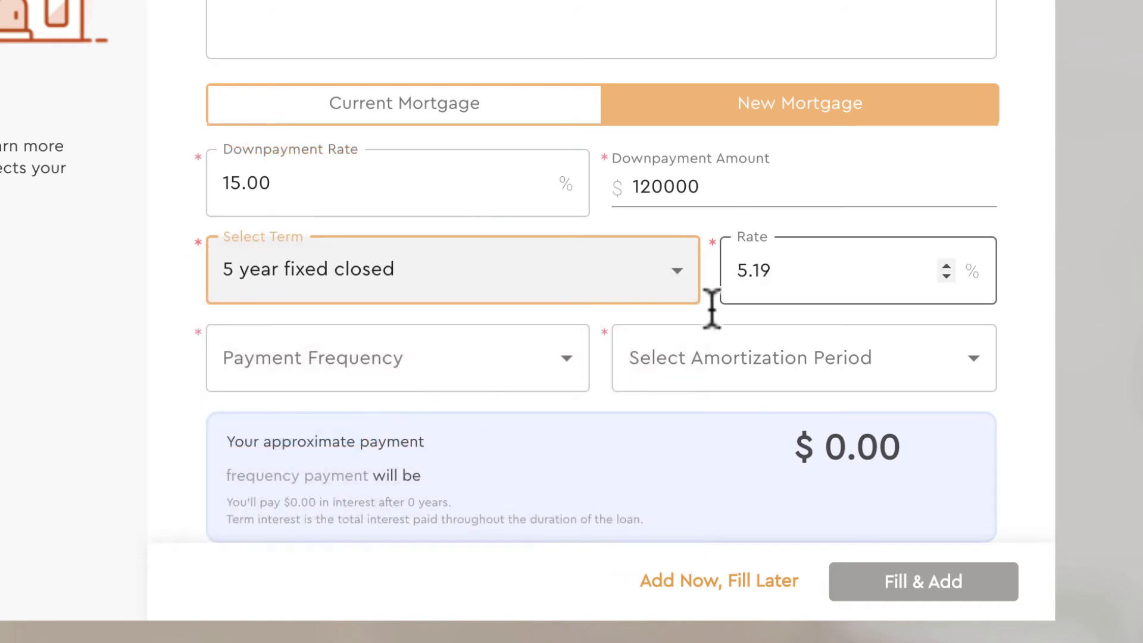
pyautogui.moveTo(811, 271); pyautogui.dragTo(739, 280)
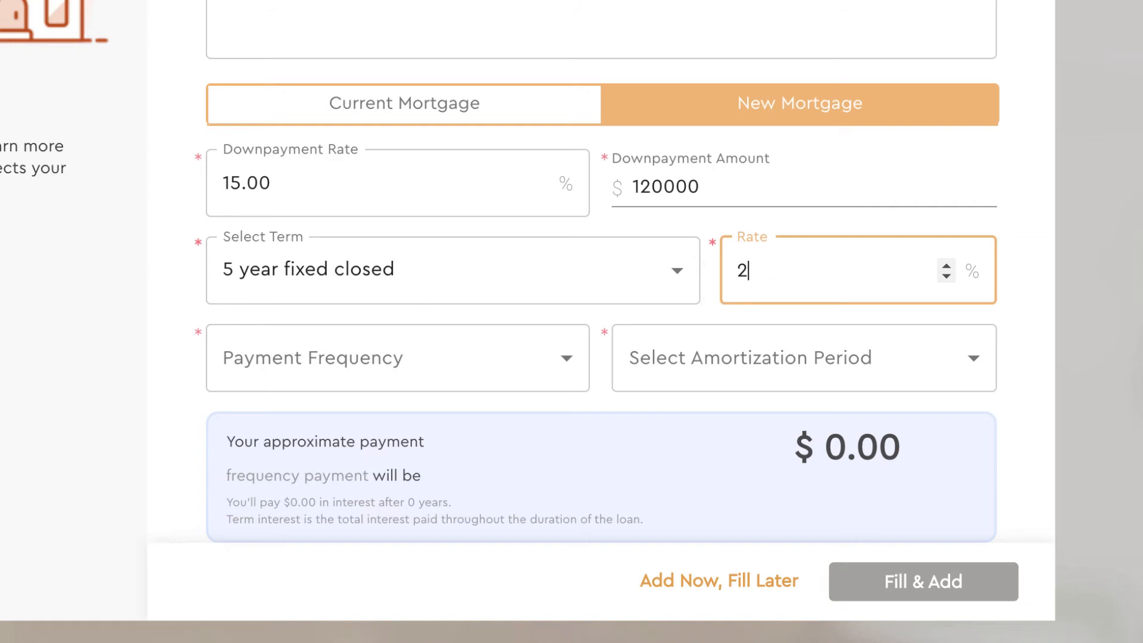
# Set the mortgage's payment frequency to bi-weekly and its amortization period to 20 years, and add it to the canvas.
pyautogui.click(504, 357)
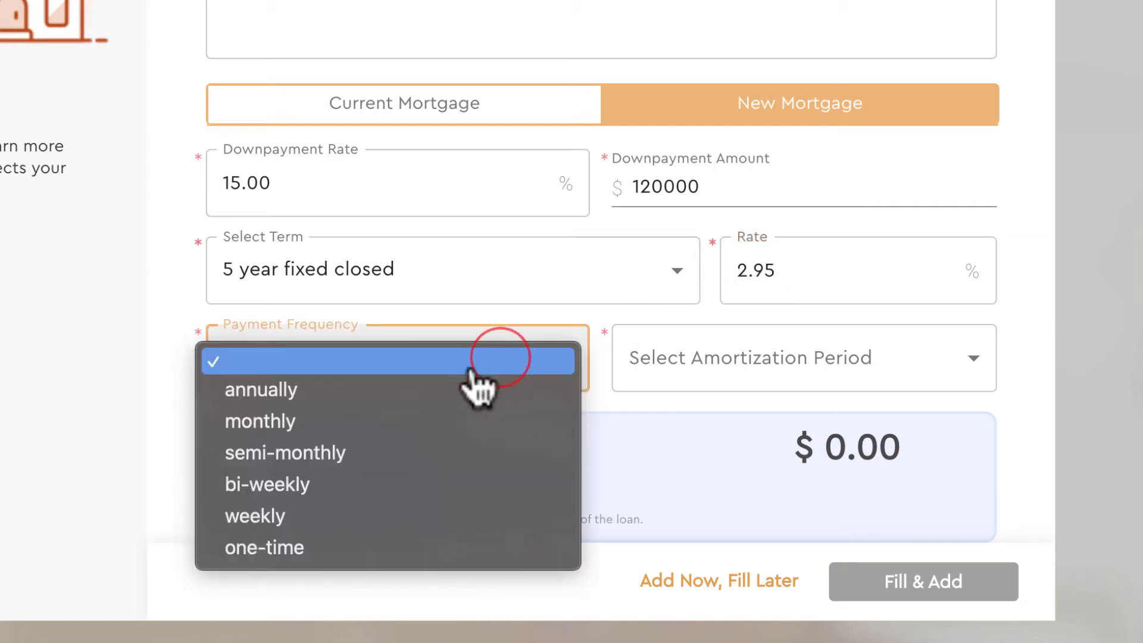
pyautogui.click(299, 424)
pyautogui.click(362, 361)
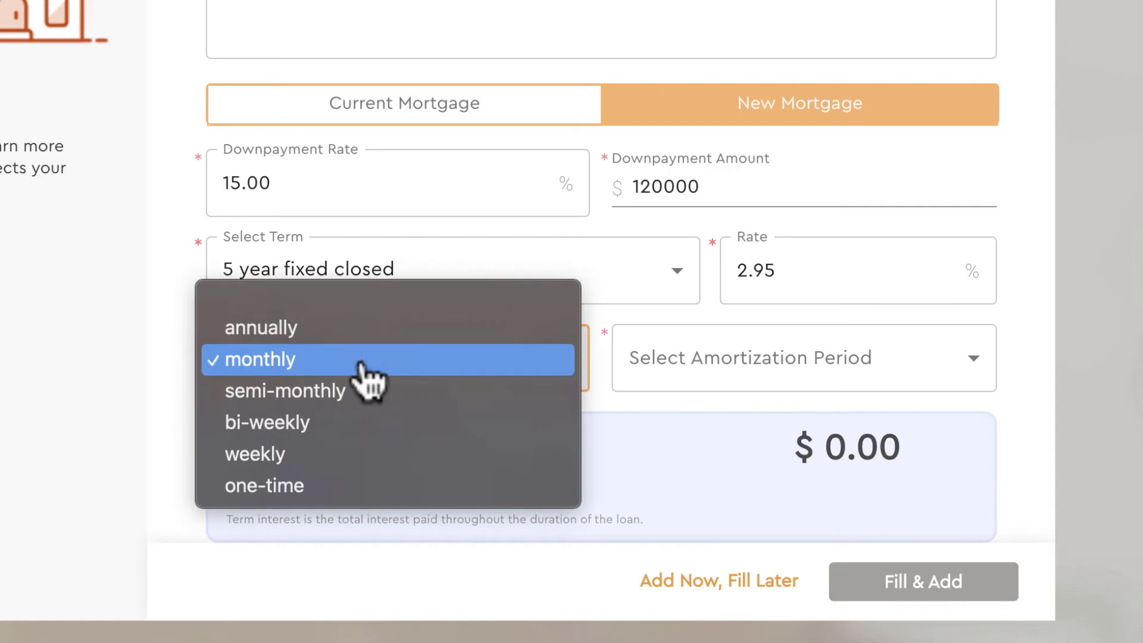
pyautogui.click(326, 424)
pyautogui.click(841, 359)
pyautogui.click(691, 486)
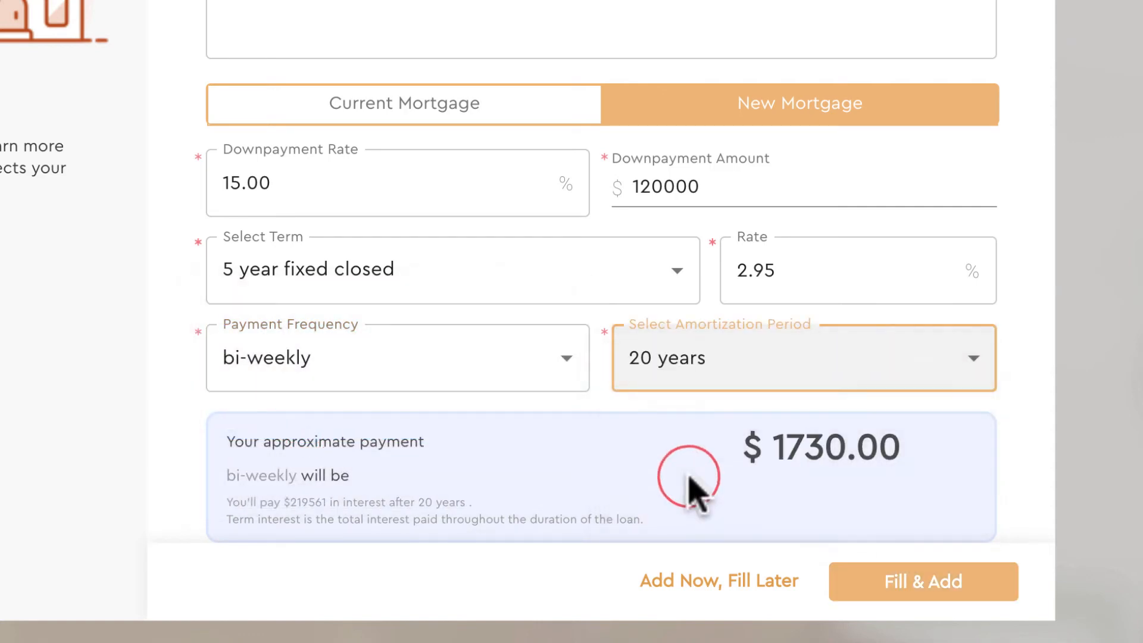
pyautogui.click(922, 595)
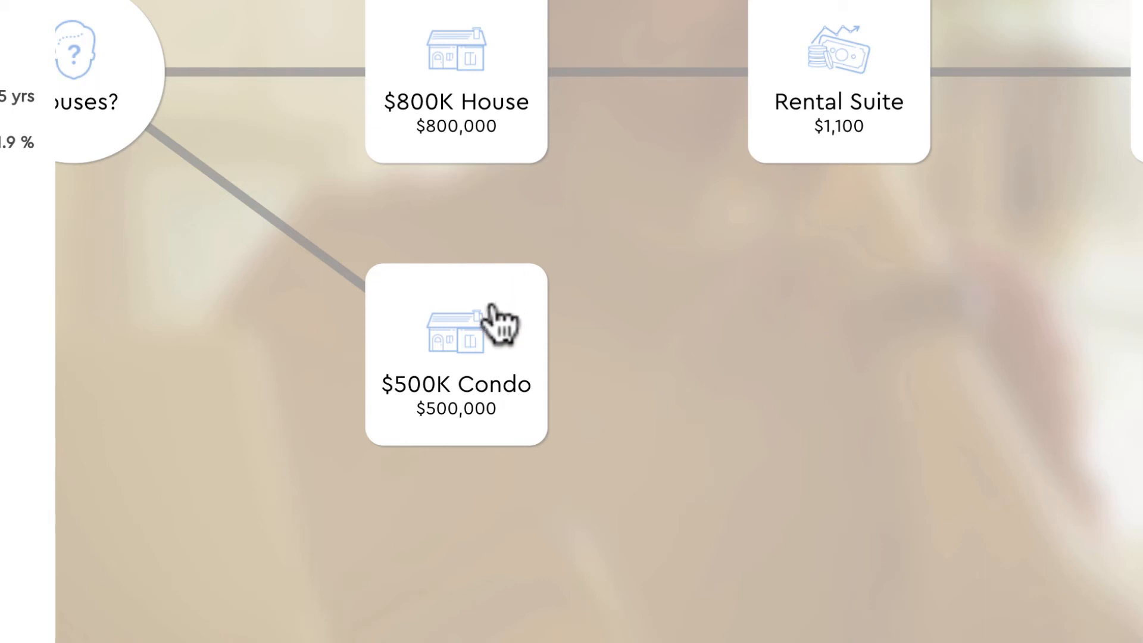
# Connect the $500K Condo to Mortgage 1 so both home options share the same mortgage event.
pyautogui.click(475, 342)
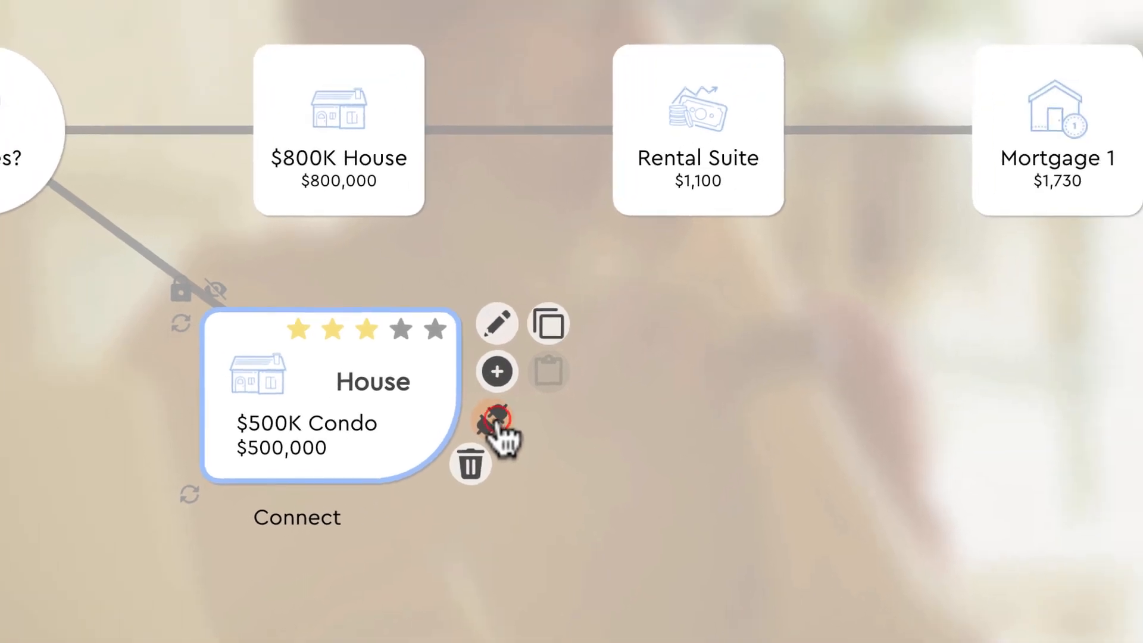
pyautogui.click(622, 384)
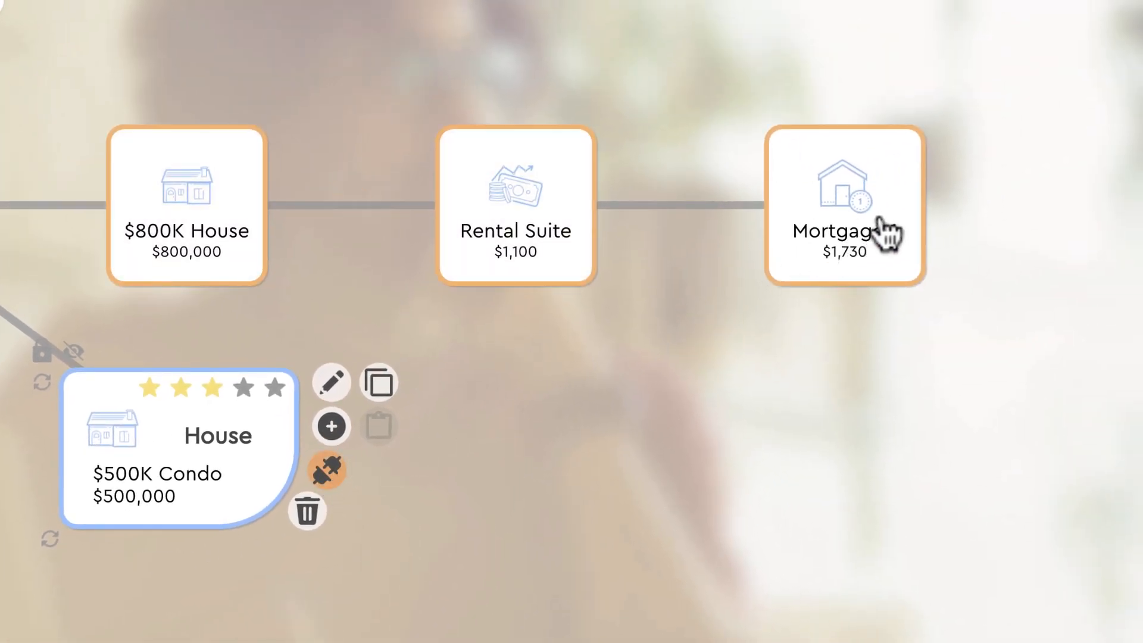
pyautogui.click(851, 222)
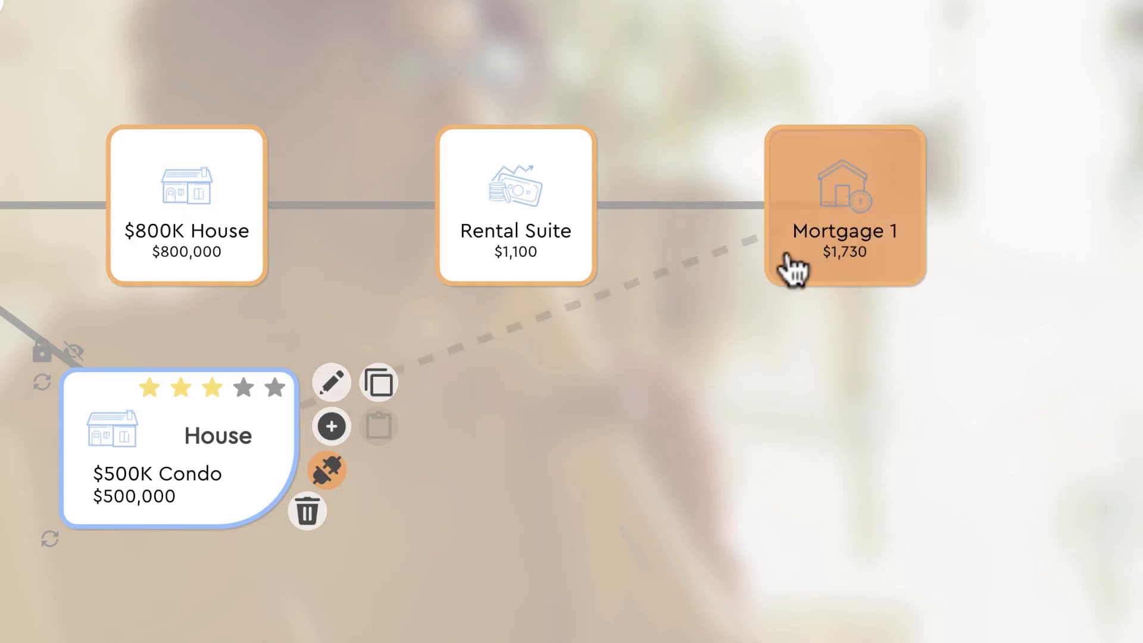
pyautogui.click(331, 471)
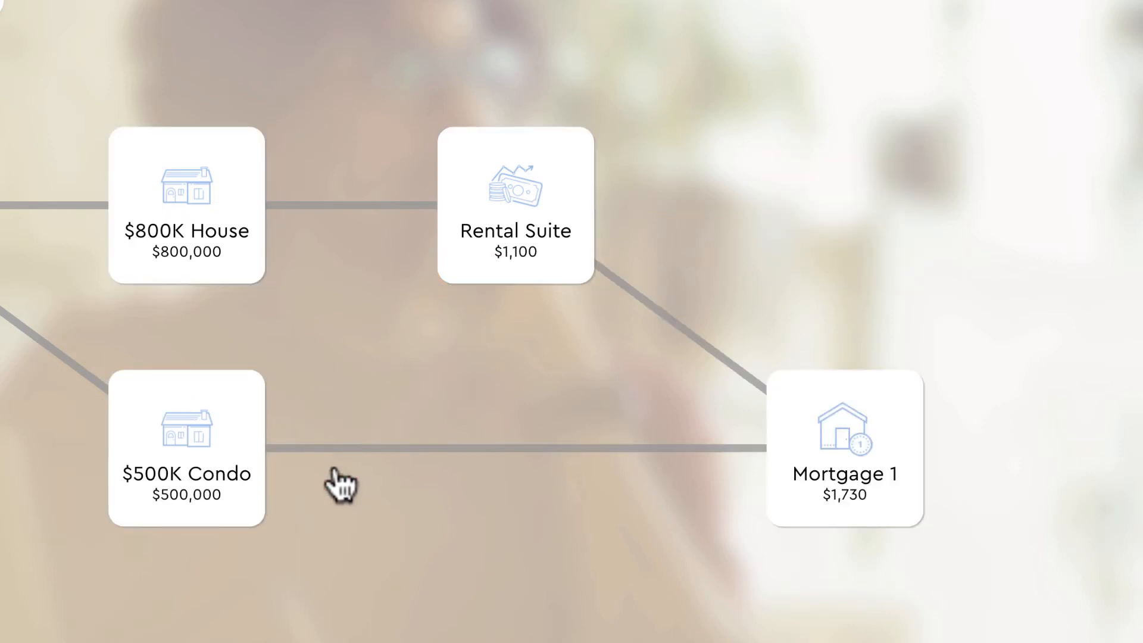
pyautogui.moveTo(352, 383); pyautogui.dragTo(491, 374)
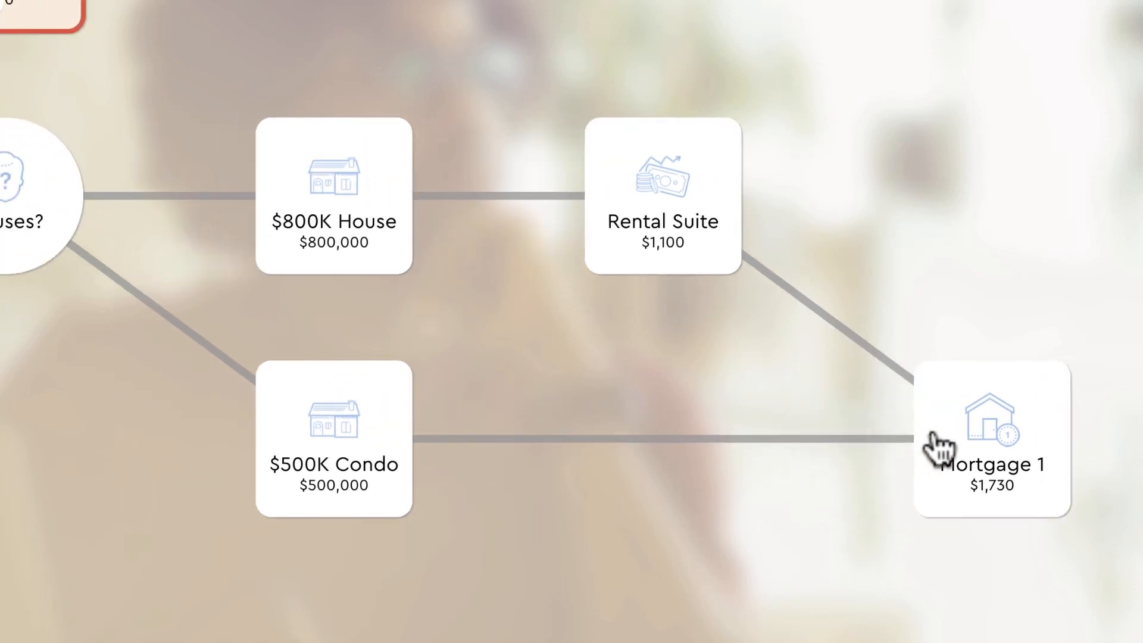
pyautogui.moveTo(852, 409); pyautogui.dragTo(689, 375)
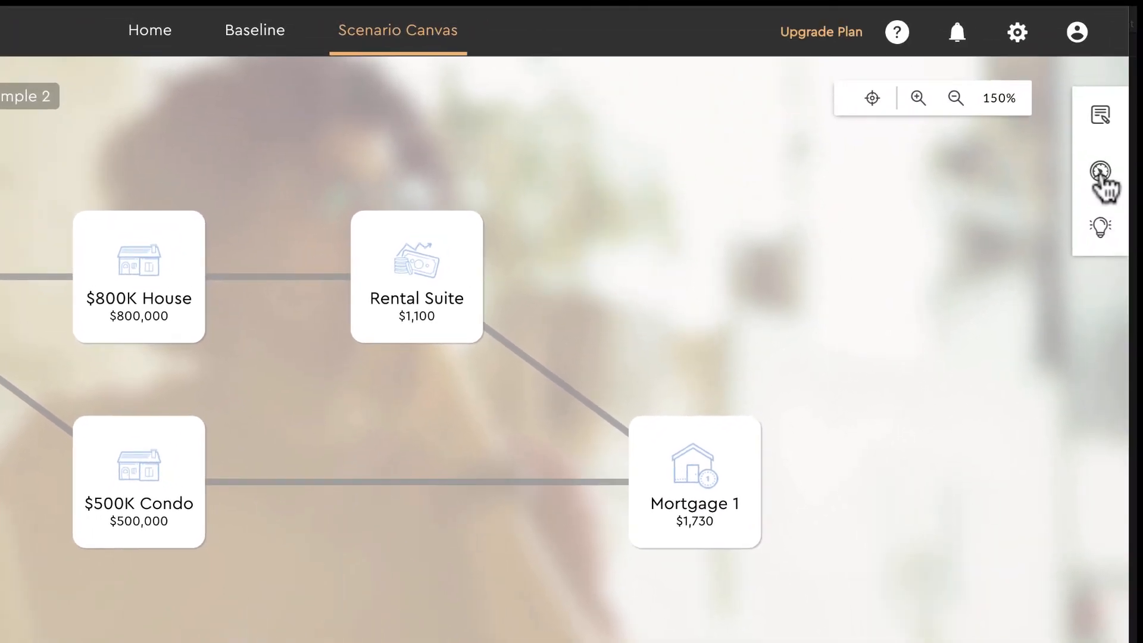
# Show the scenario's thread results and highlight the rent, $500K Condo and $800K House threads on the canvas.
pyautogui.click(1103, 174)
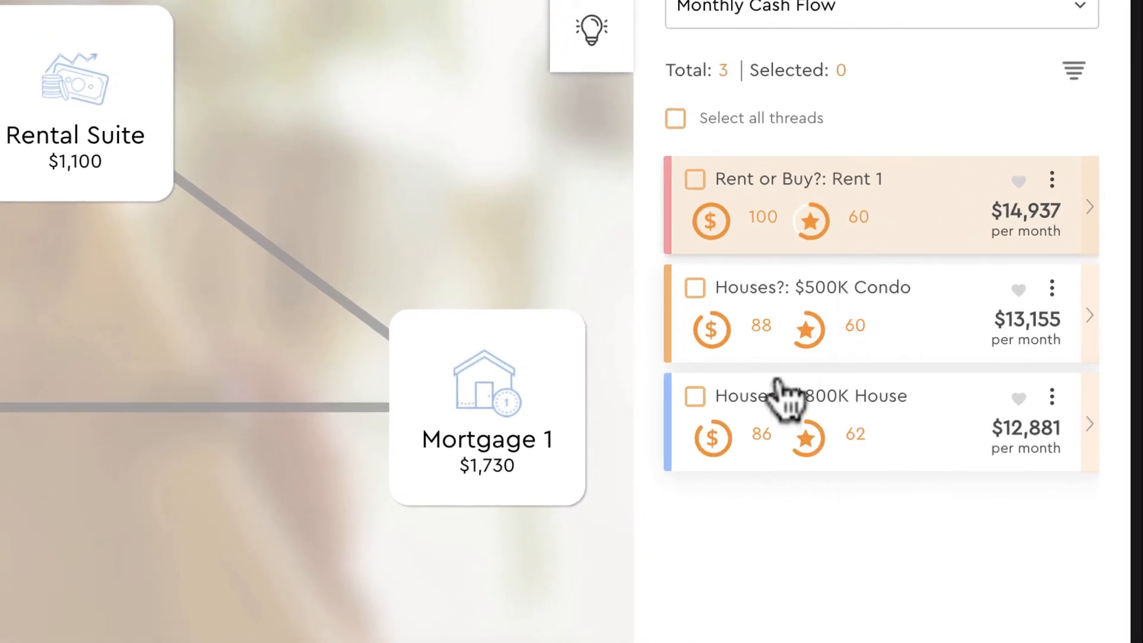
pyautogui.click(795, 291)
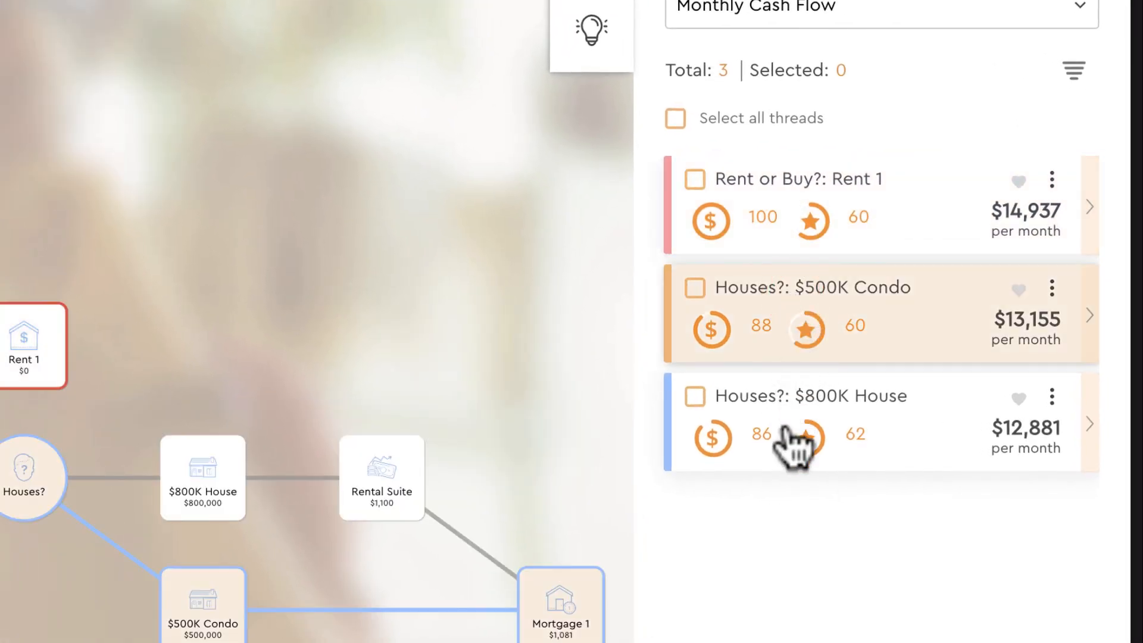
pyautogui.click(797, 401)
pyautogui.click(782, 339)
pyautogui.click(796, 213)
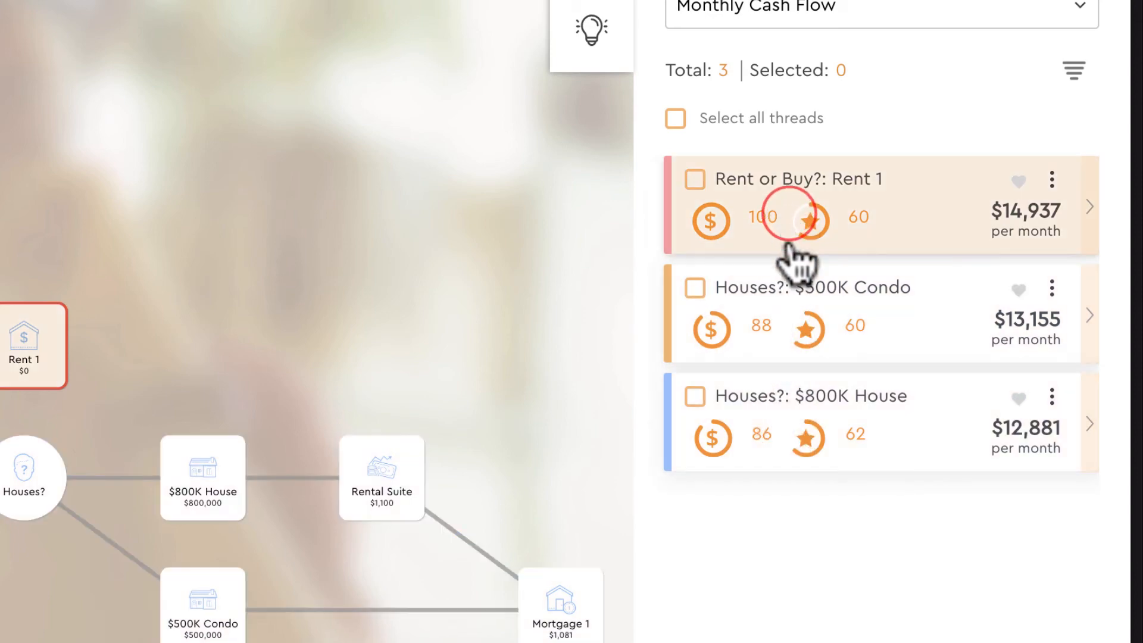
pyautogui.click(793, 410)
pyautogui.moveTo(466, 451); pyautogui.dragTo(106, 202)
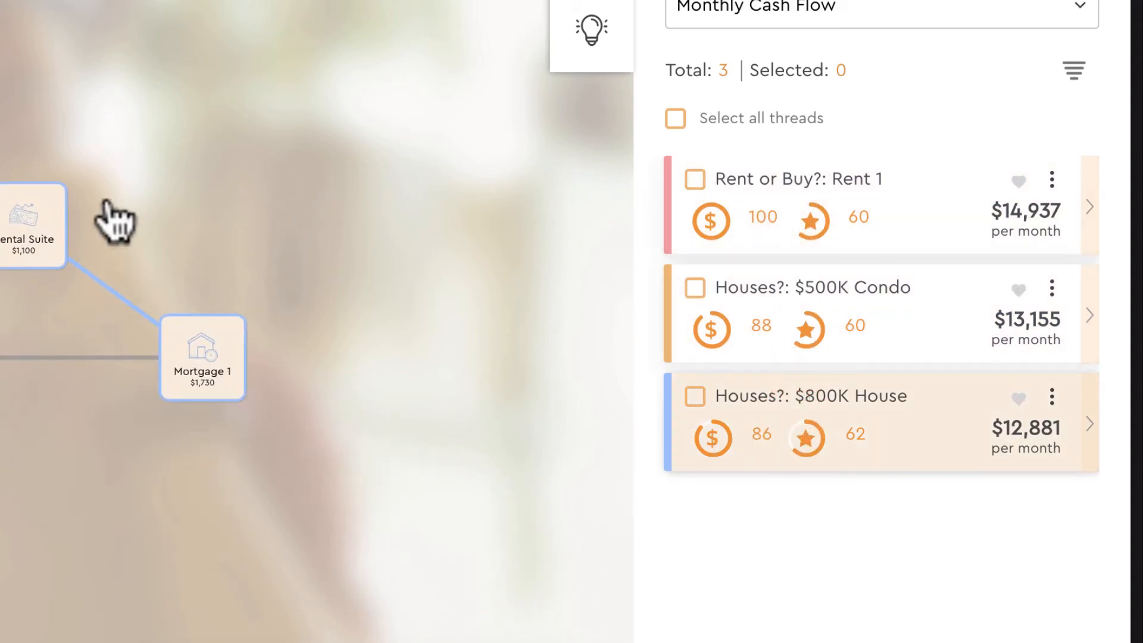
pyautogui.scroll(5, 113, 220)
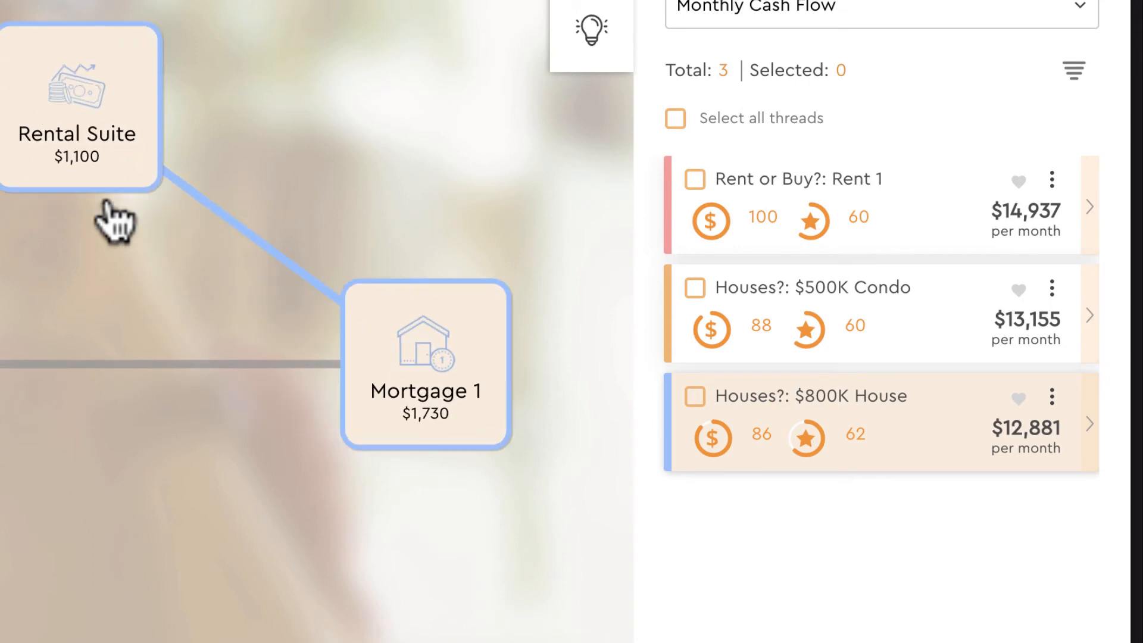
# Compare the Mortgage 1 payment between the $500K Condo and $800K House threads by switching between them.
pyautogui.click(920, 322)
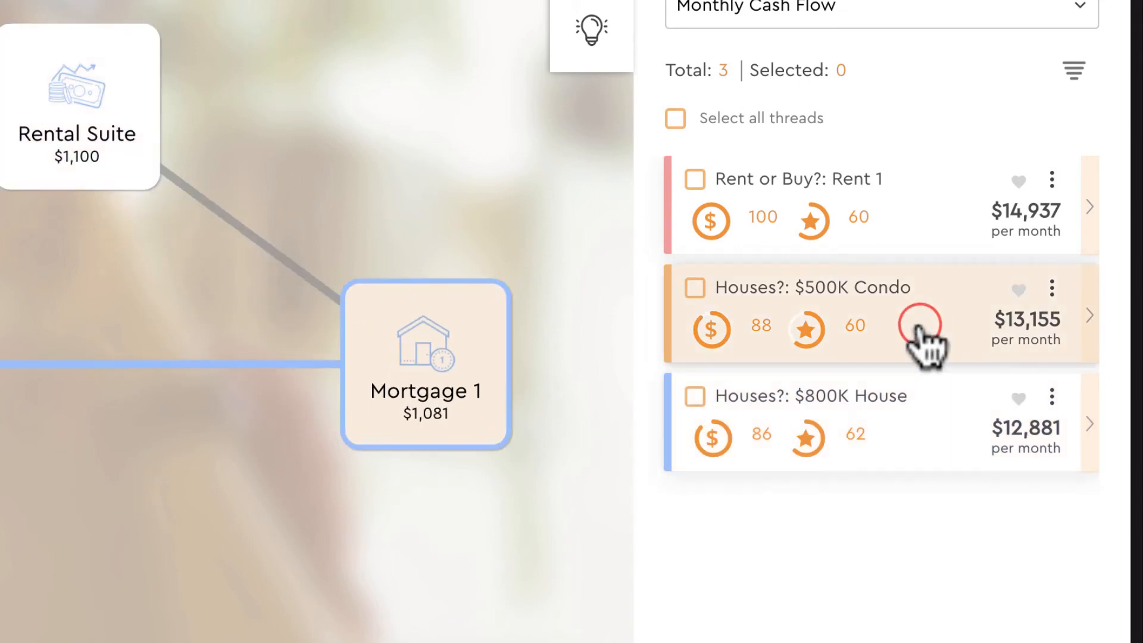
pyautogui.click(895, 420)
pyautogui.click(900, 333)
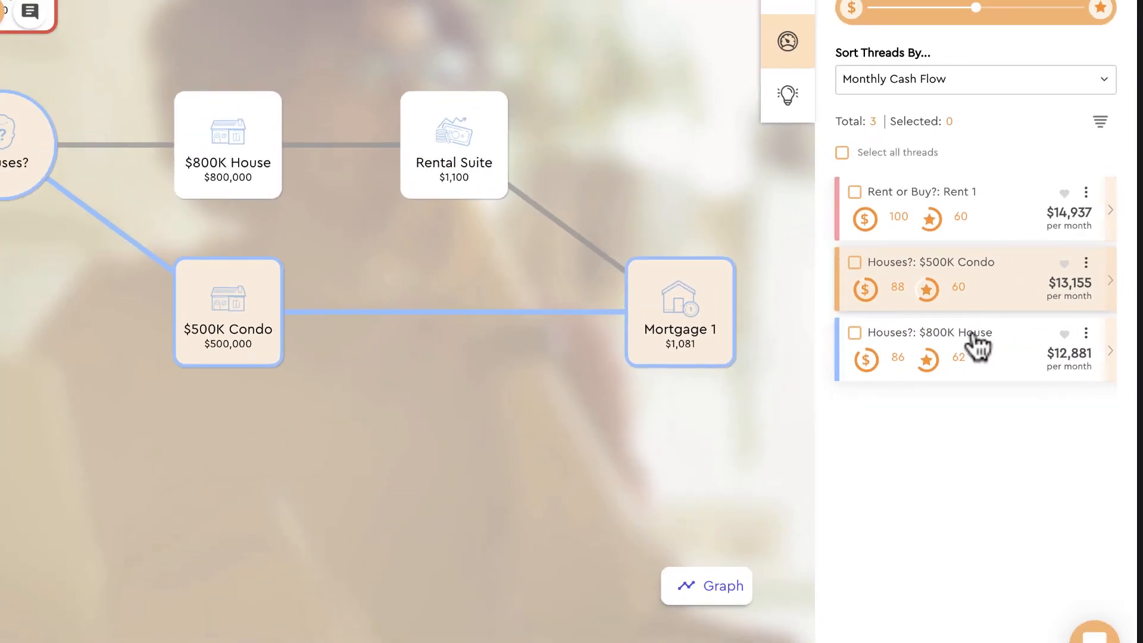
pyautogui.click(965, 361)
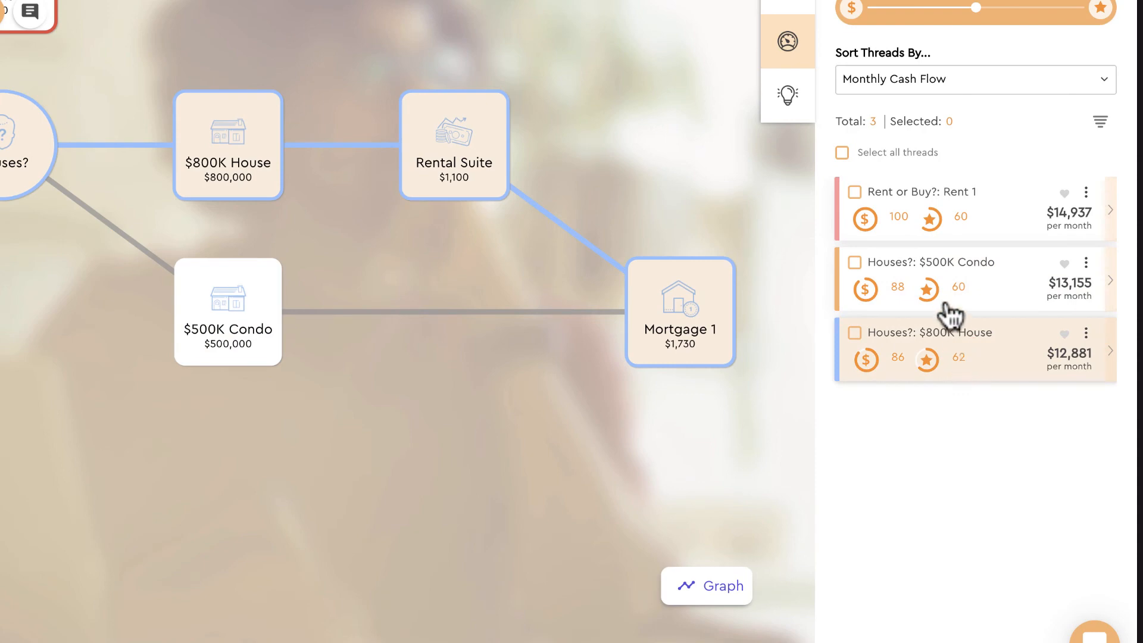
pyautogui.click(943, 290)
pyautogui.click(940, 356)
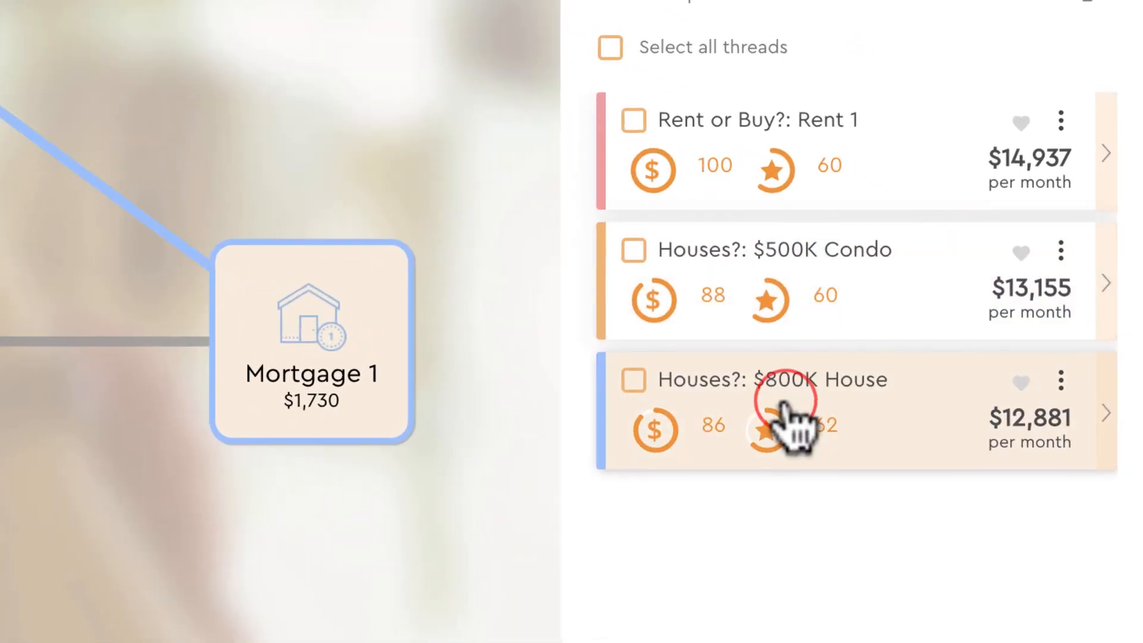
pyautogui.click(806, 303)
pyautogui.click(798, 411)
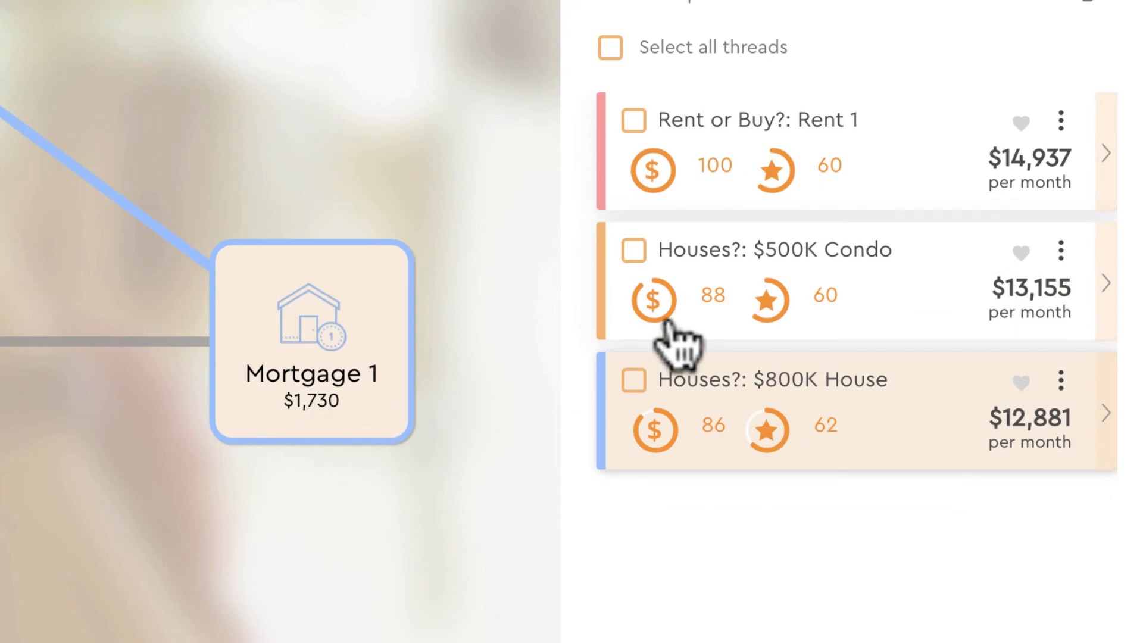
pyautogui.click(789, 292)
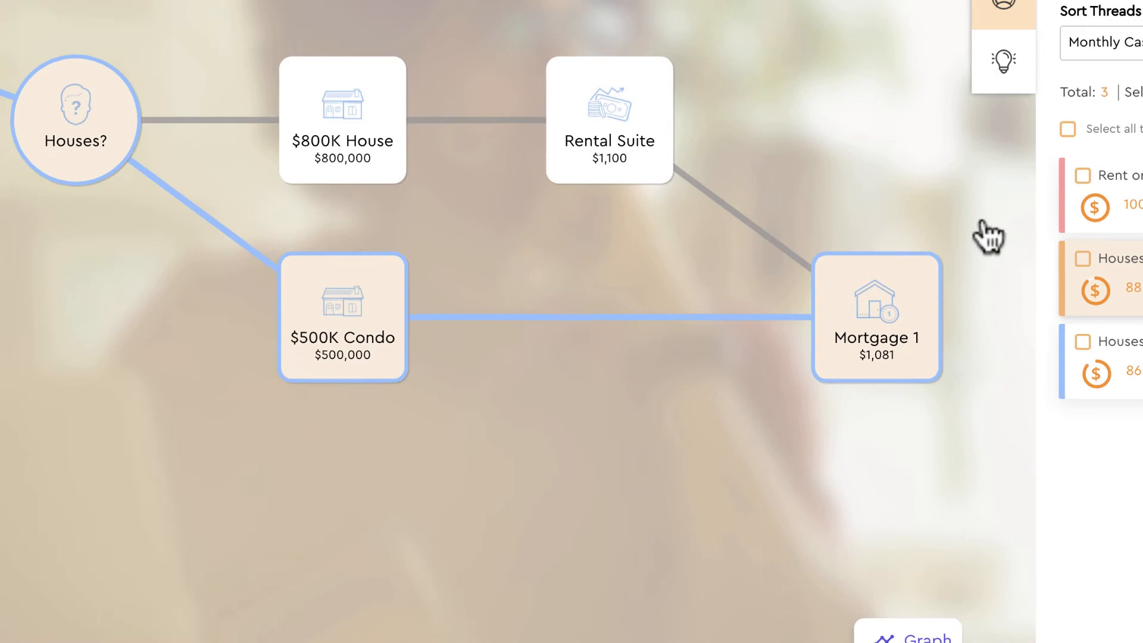
# Start a Canada-specific Income Tax event that follows Mortgage 1.
pyautogui.moveTo(361, 151); pyautogui.dragTo(79, 151)
pyautogui.click(1022, 7)
pyautogui.moveTo(661, 85); pyautogui.dragTo(762, 125)
pyautogui.click(845, 336)
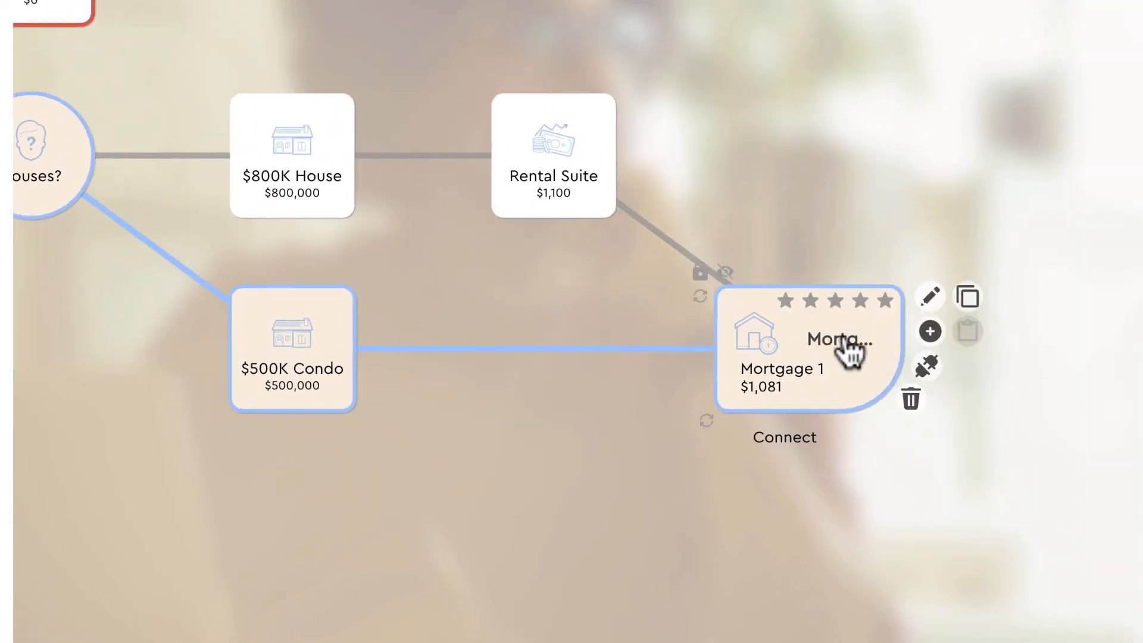
pyautogui.click(930, 332)
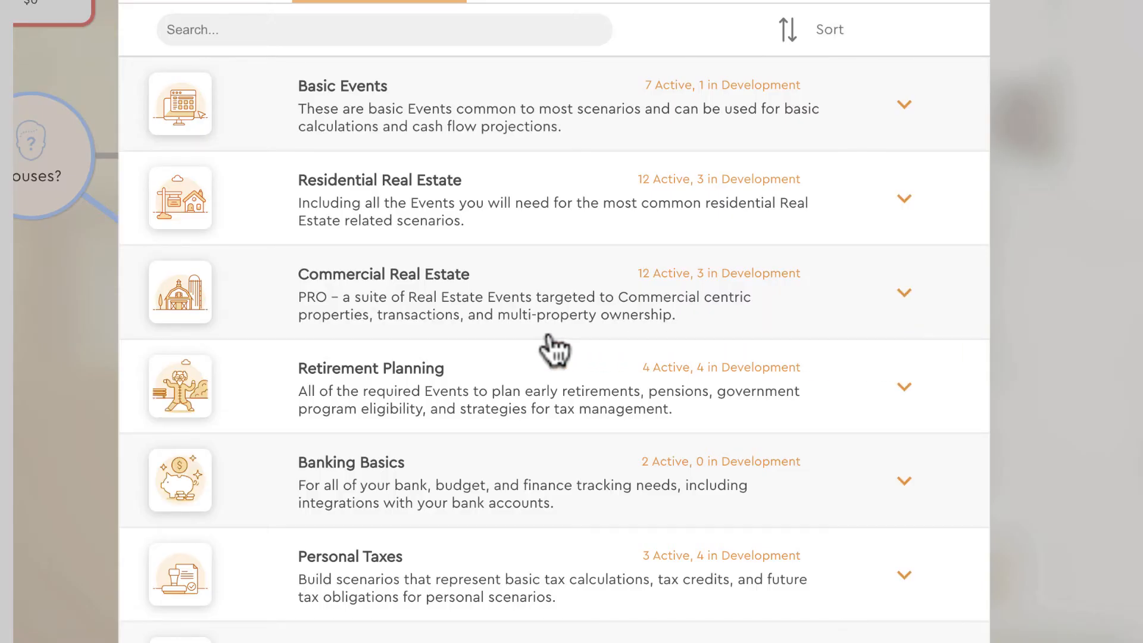
pyautogui.scroll(-8, 554, 351)
pyautogui.click(512, 146)
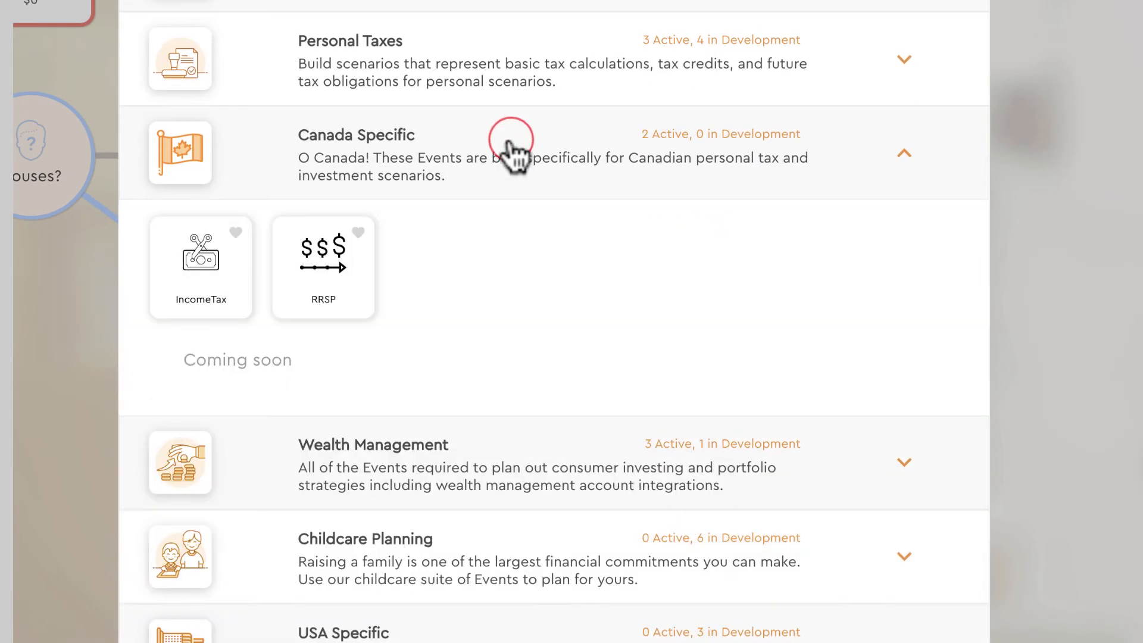
pyautogui.click(207, 276)
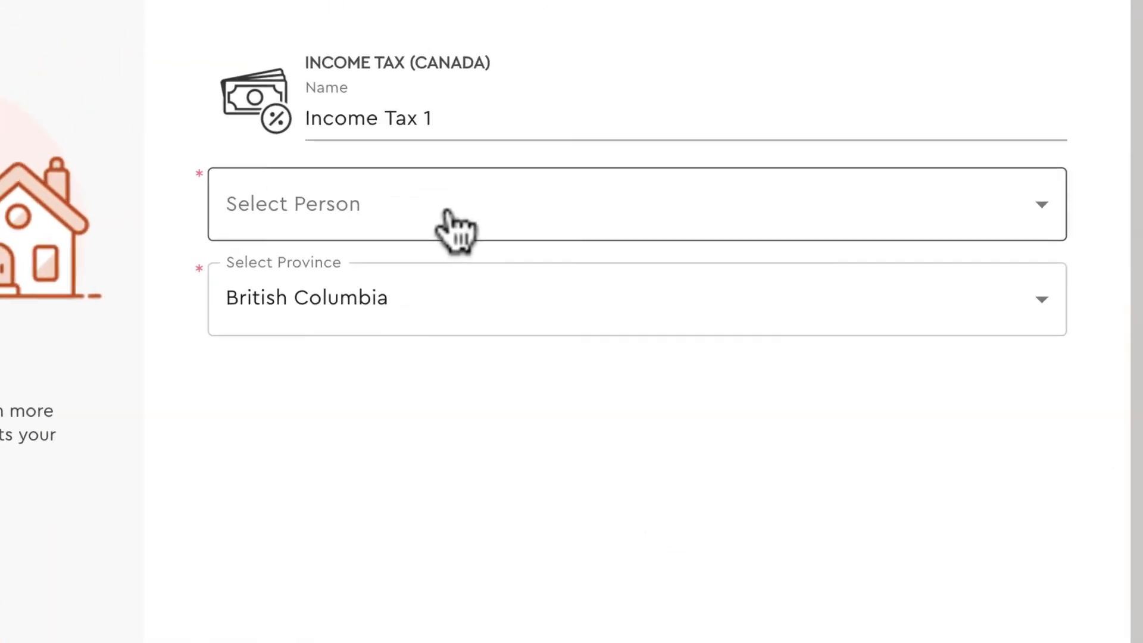
# Assign the income tax event to the first listed person and add it to the canvas.
pyautogui.click(569, 131)
pyautogui.click(199, 296)
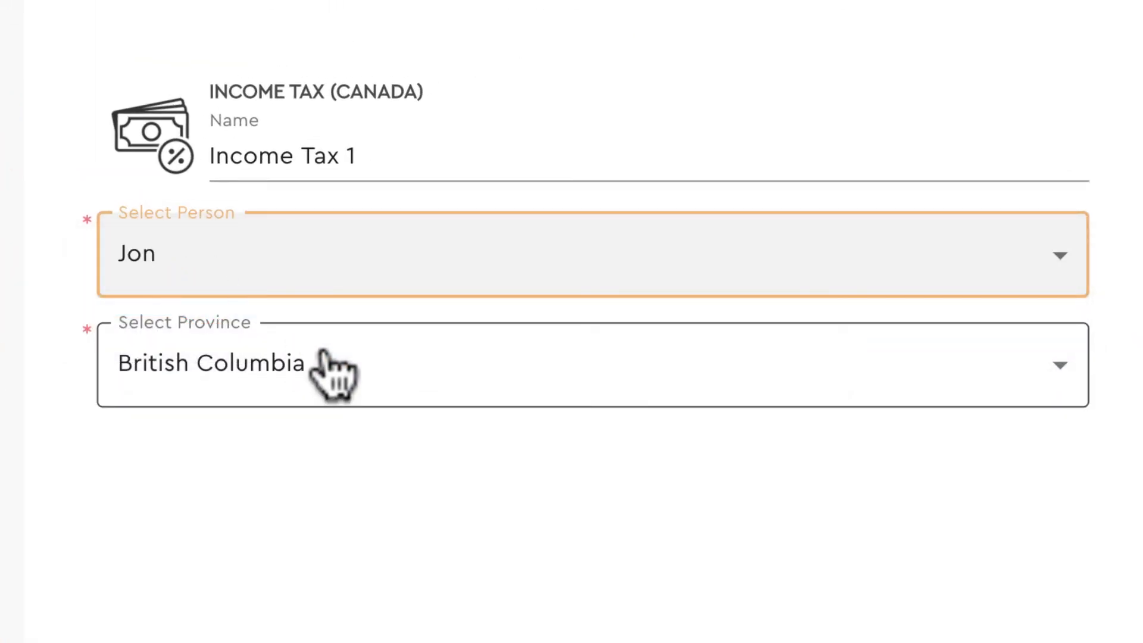
pyautogui.click(689, 574)
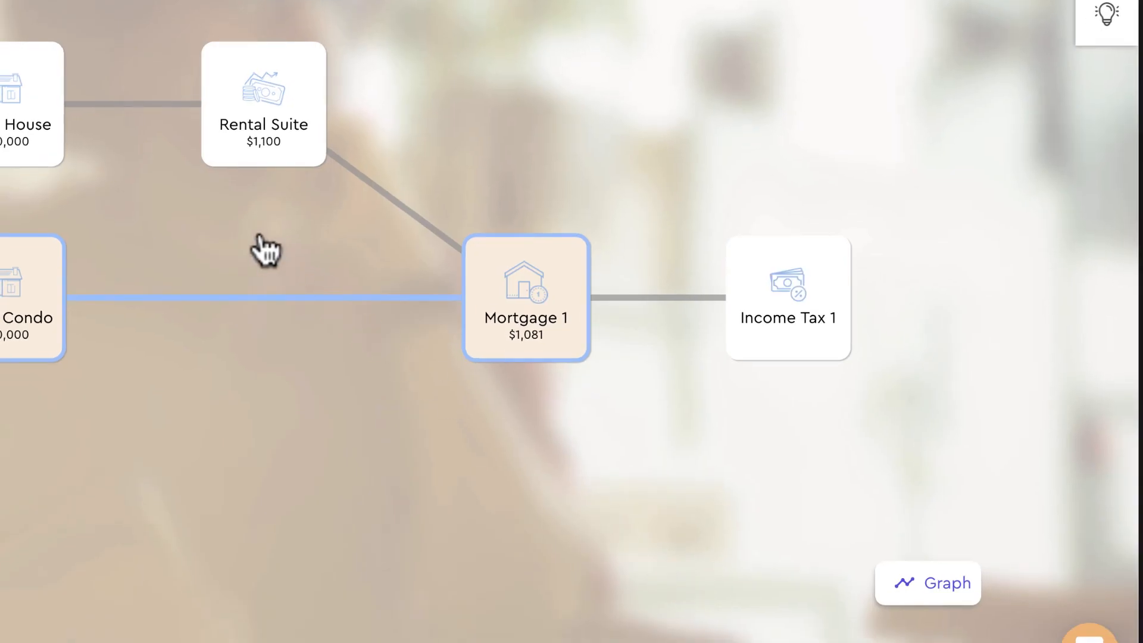
# Connect Rent 1 to Income Tax 1 so the rent thread shares the same tax event.
pyautogui.moveTo(260, 236); pyautogui.dragTo(516, 357)
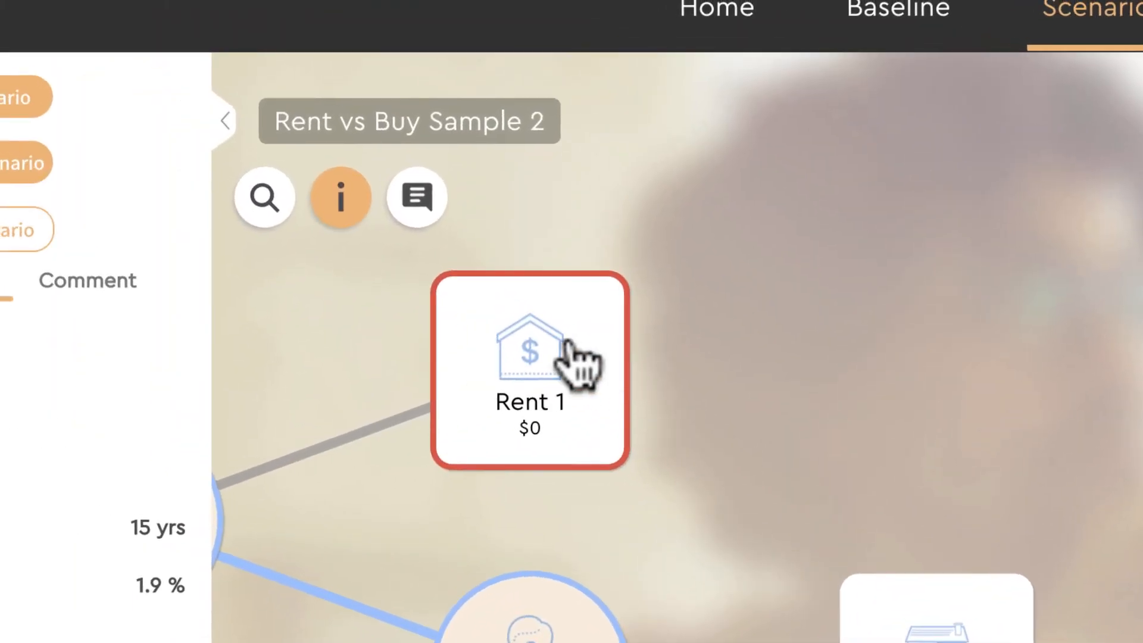
pyautogui.click(570, 340)
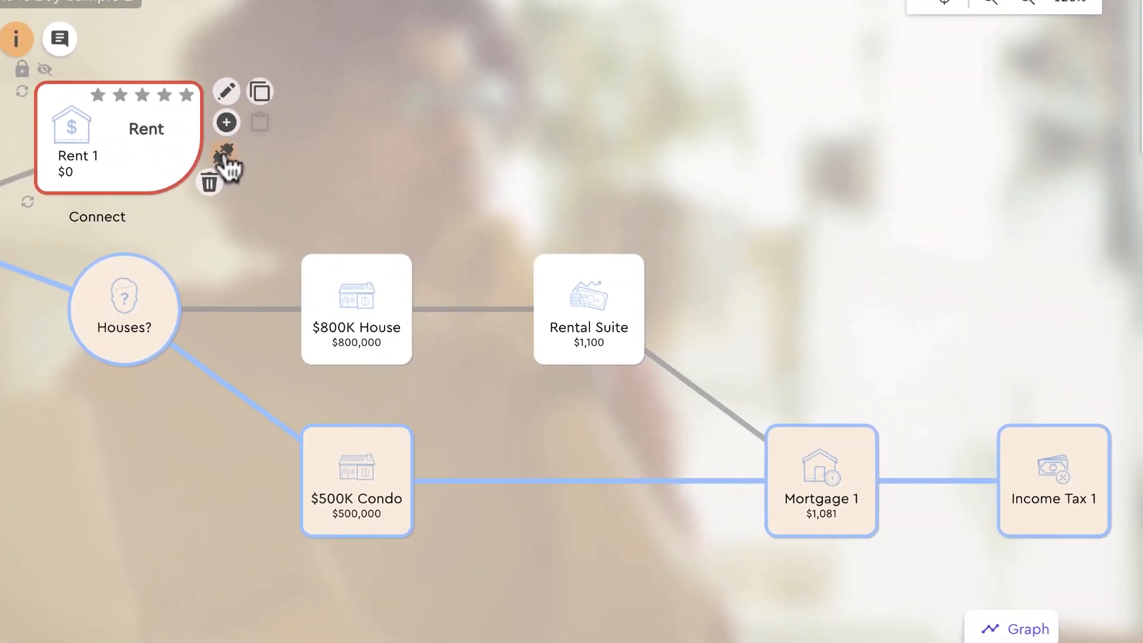
pyautogui.click(225, 154)
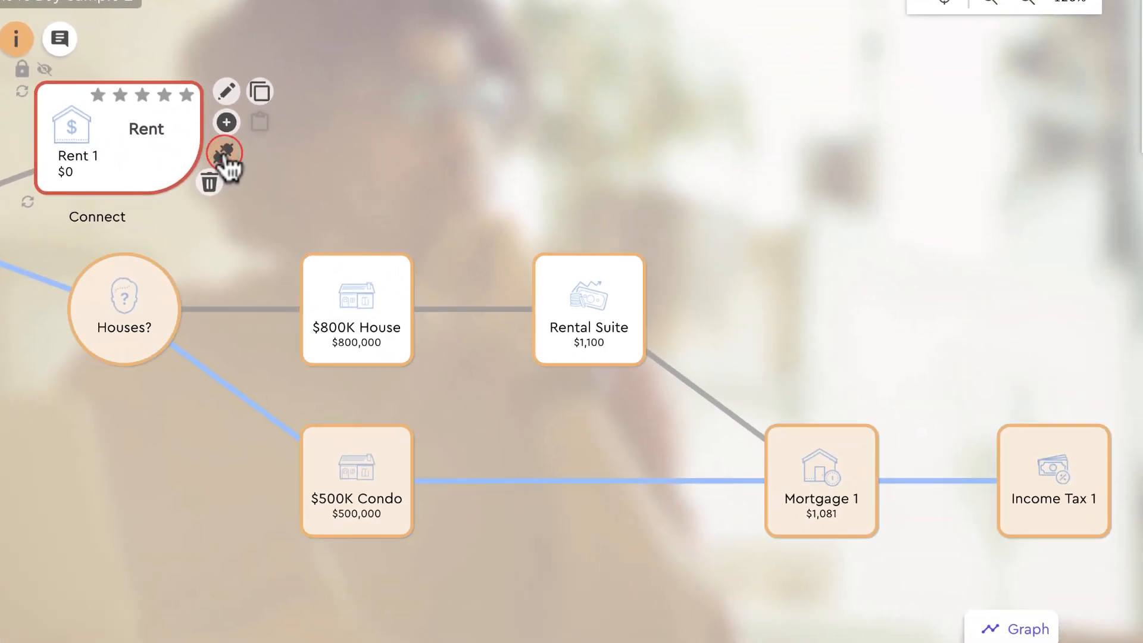
pyautogui.click(1050, 459)
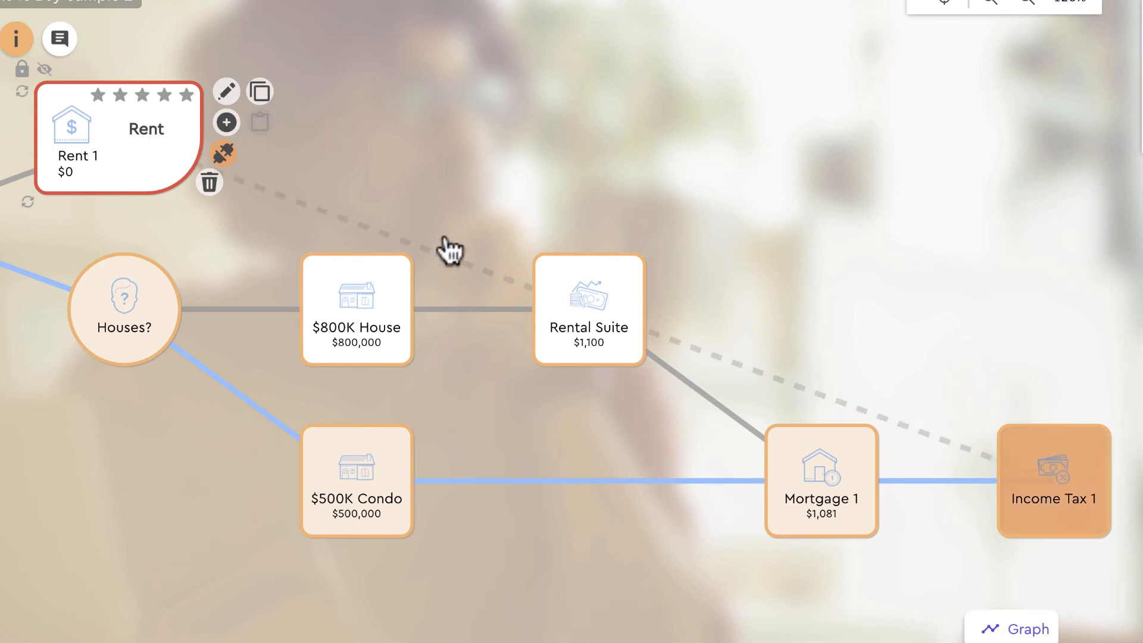
pyautogui.click(224, 155)
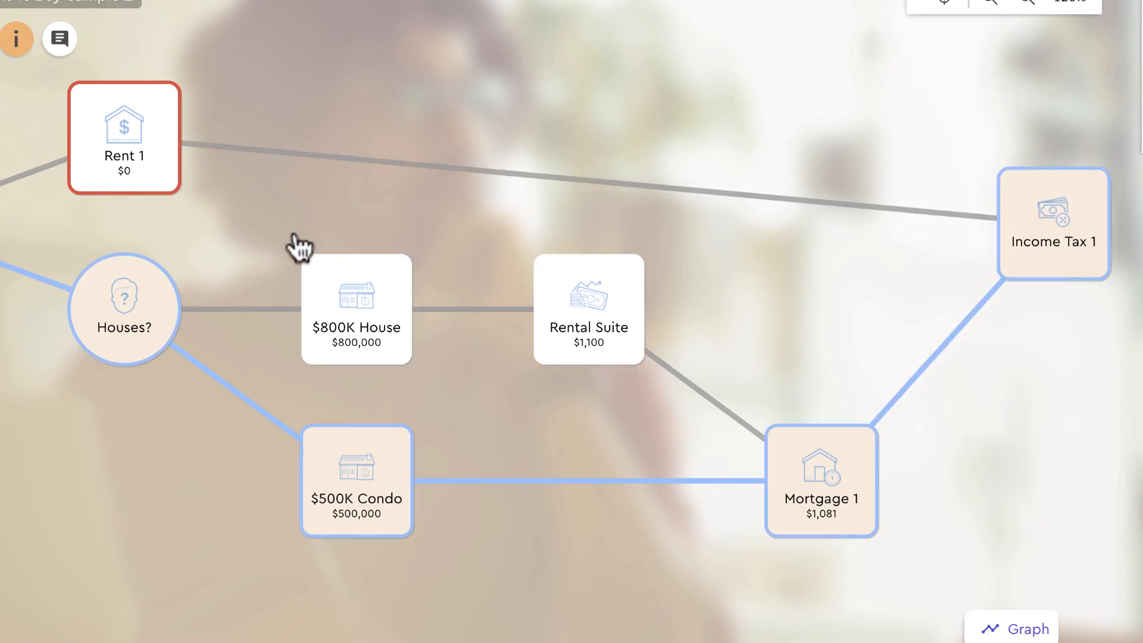
# Insert an Investment event from the Wealth Management category into the connection between Rent 1 and Income Tax 1.
pyautogui.moveTo(296, 235); pyautogui.dragTo(427, 242)
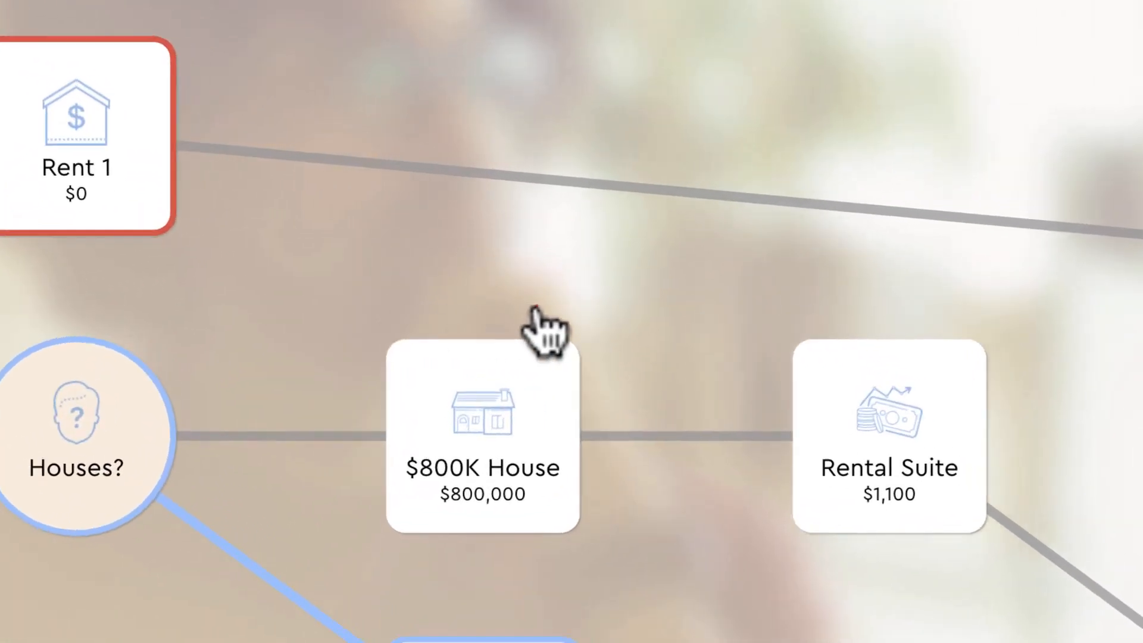
pyautogui.moveTo(546, 277); pyautogui.dragTo(633, 299)
pyautogui.moveTo(493, 271); pyautogui.dragTo(752, 306)
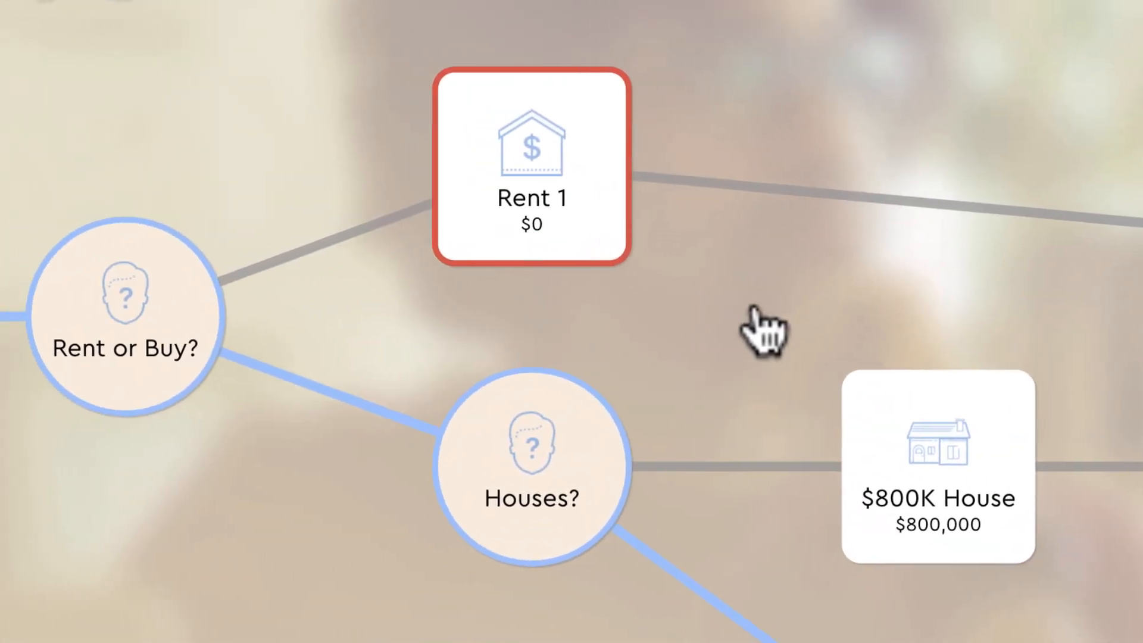
pyautogui.moveTo(212, 246); pyautogui.dragTo(898, 283)
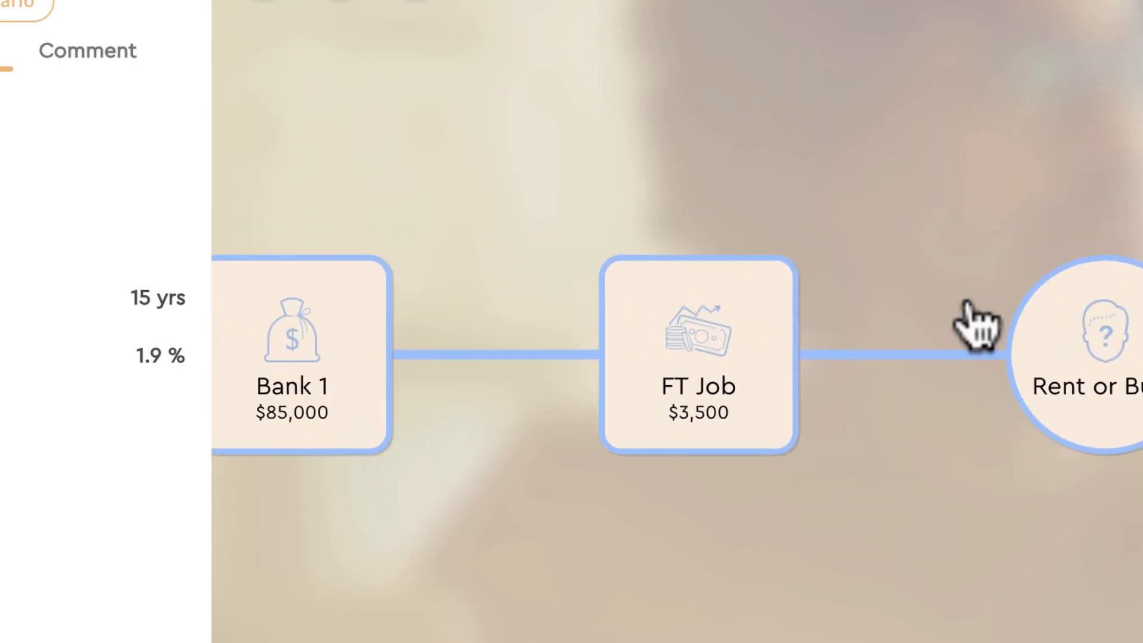
pyautogui.click(345, 353)
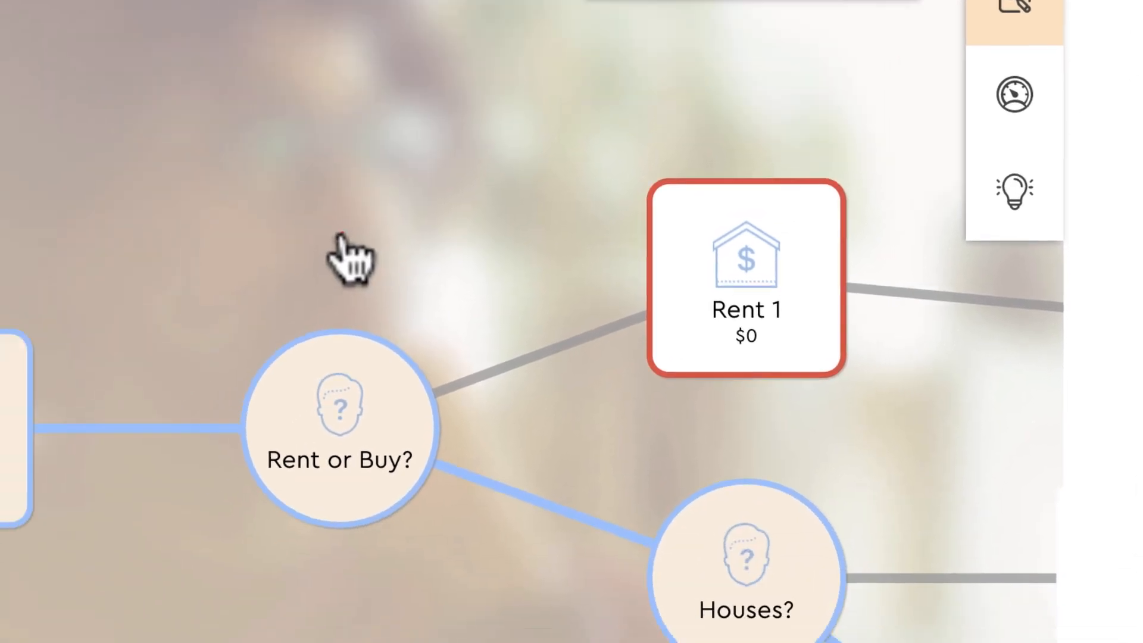
pyautogui.moveTo(114, 390); pyautogui.dragTo(0, 357)
pyautogui.moveTo(320, 542); pyautogui.dragTo(136, 533)
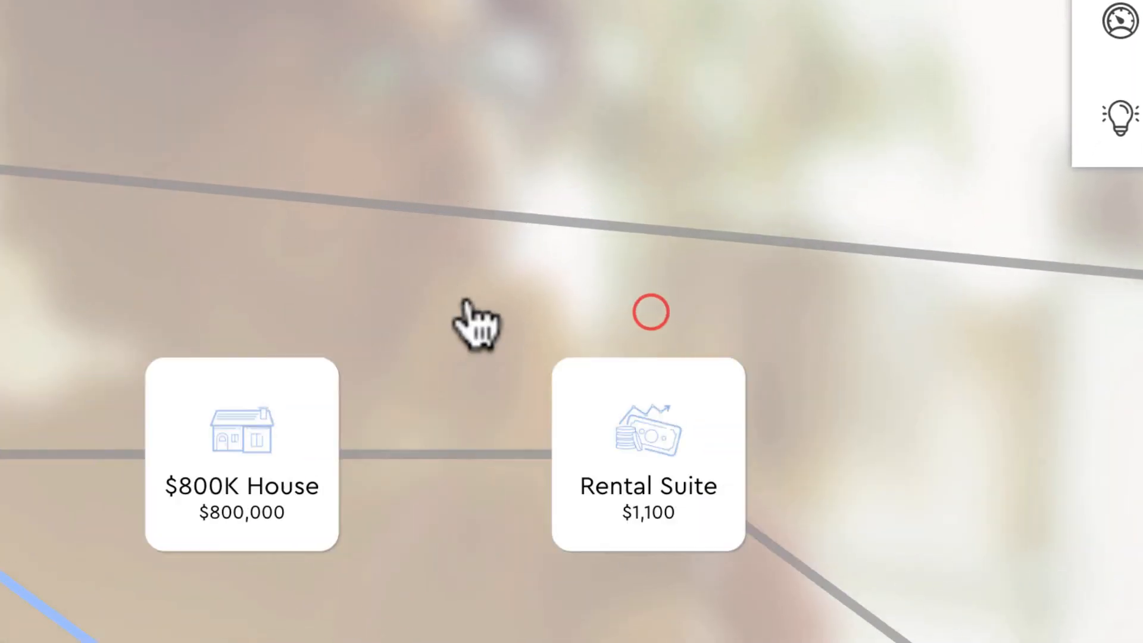
pyautogui.moveTo(476, 322); pyautogui.dragTo(320, 313)
pyautogui.click(488, 216)
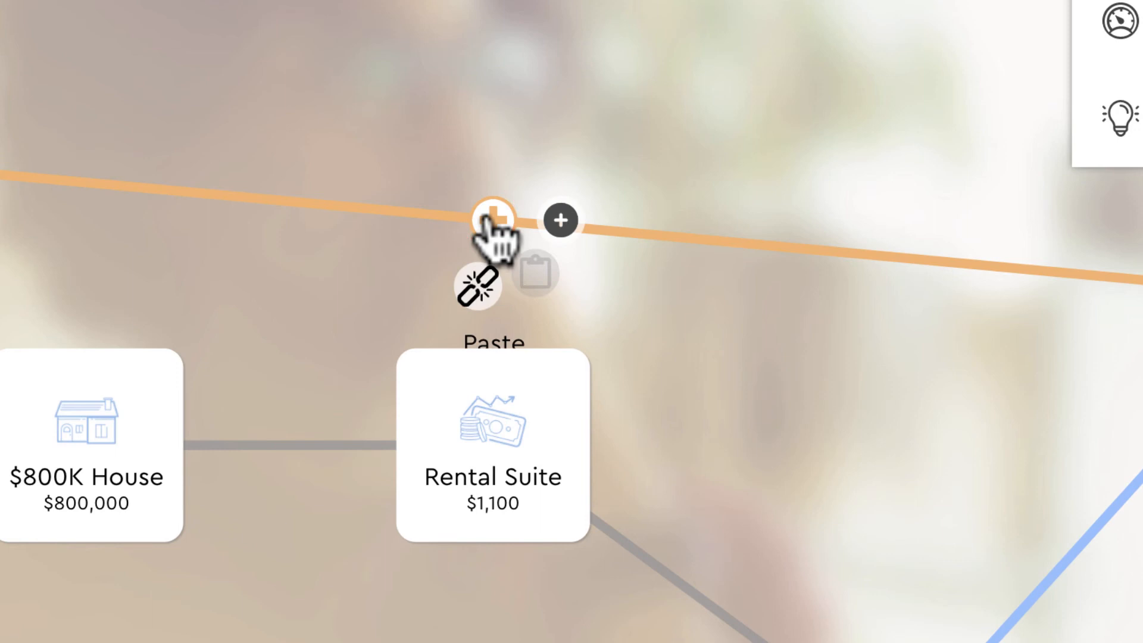
pyautogui.click(558, 224)
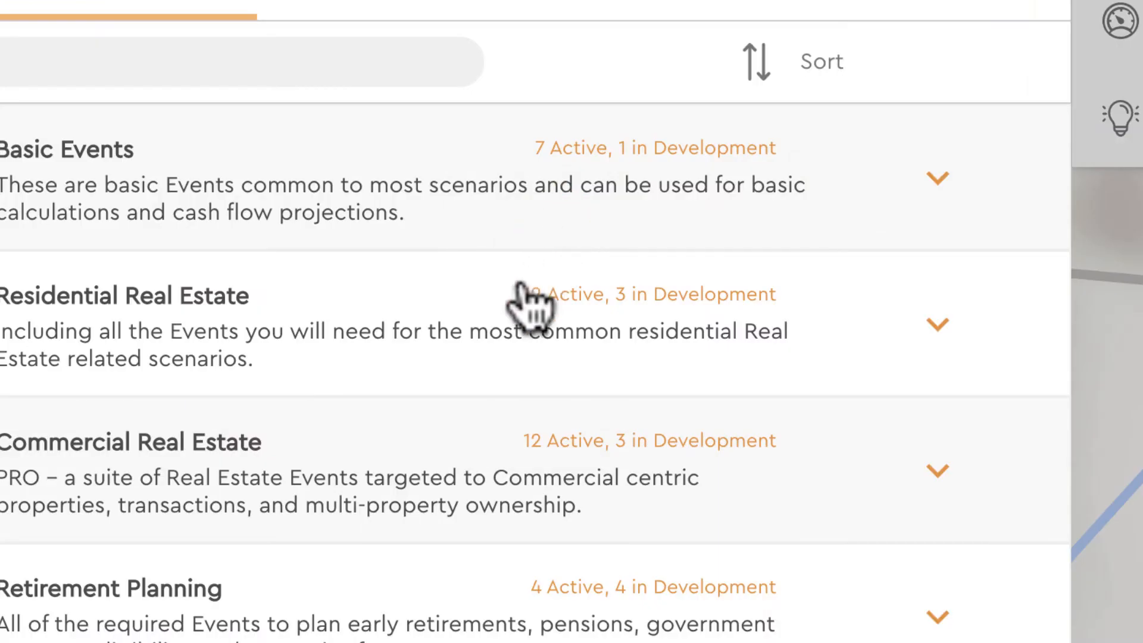
pyautogui.scroll(-6, 476, 442)
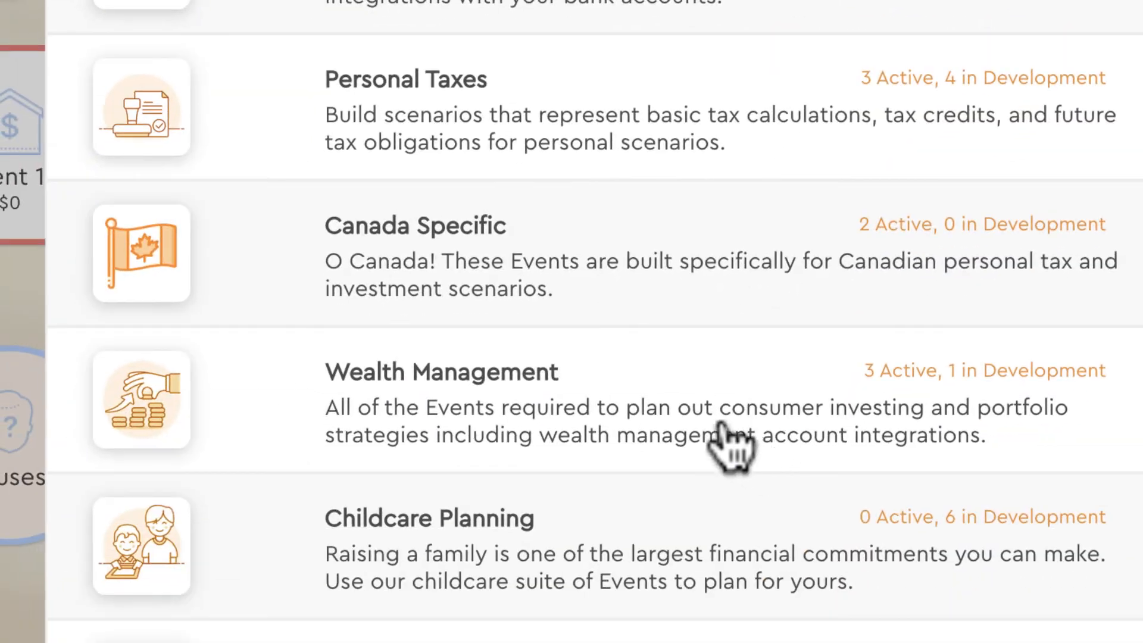
pyautogui.click(616, 371)
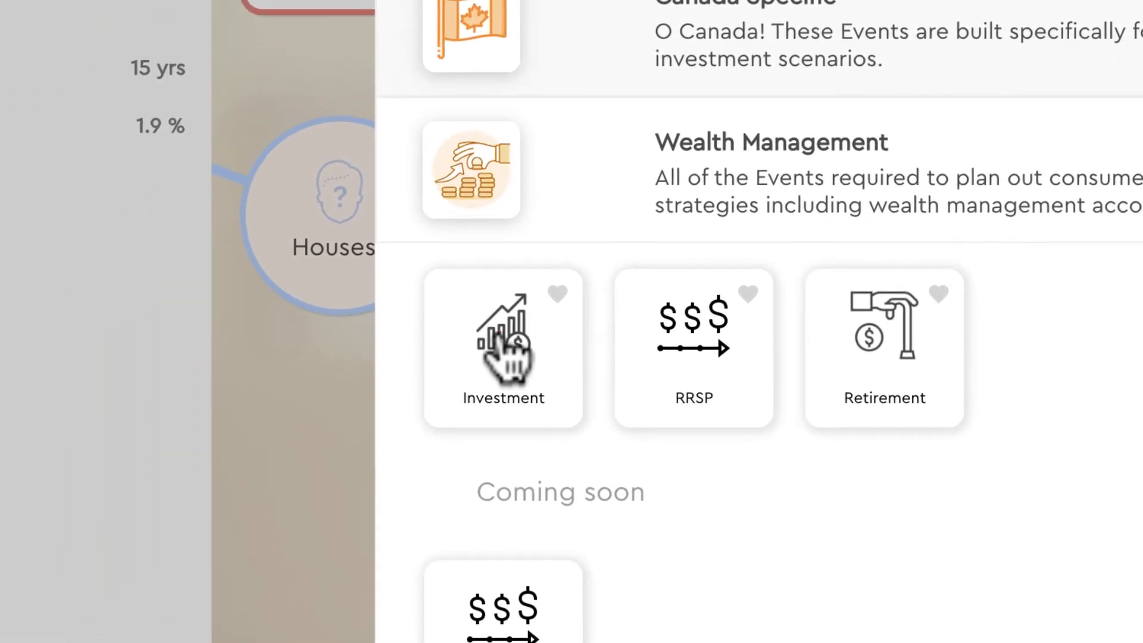
pyautogui.click(337, 447)
# Replace the investment event's default name with one beginning with "Investme".
pyautogui.click(522, 190)
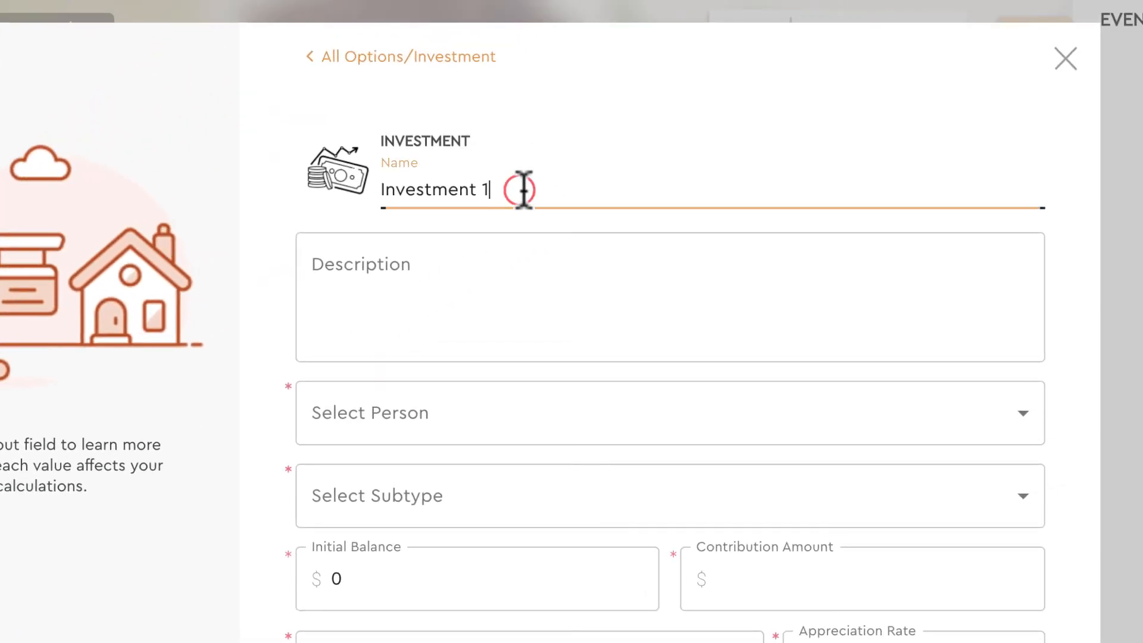
pyautogui.moveTo(553, 186); pyautogui.dragTo(451, 178)
pyautogui.moveTo(549, 190); pyautogui.dragTo(372, 196)
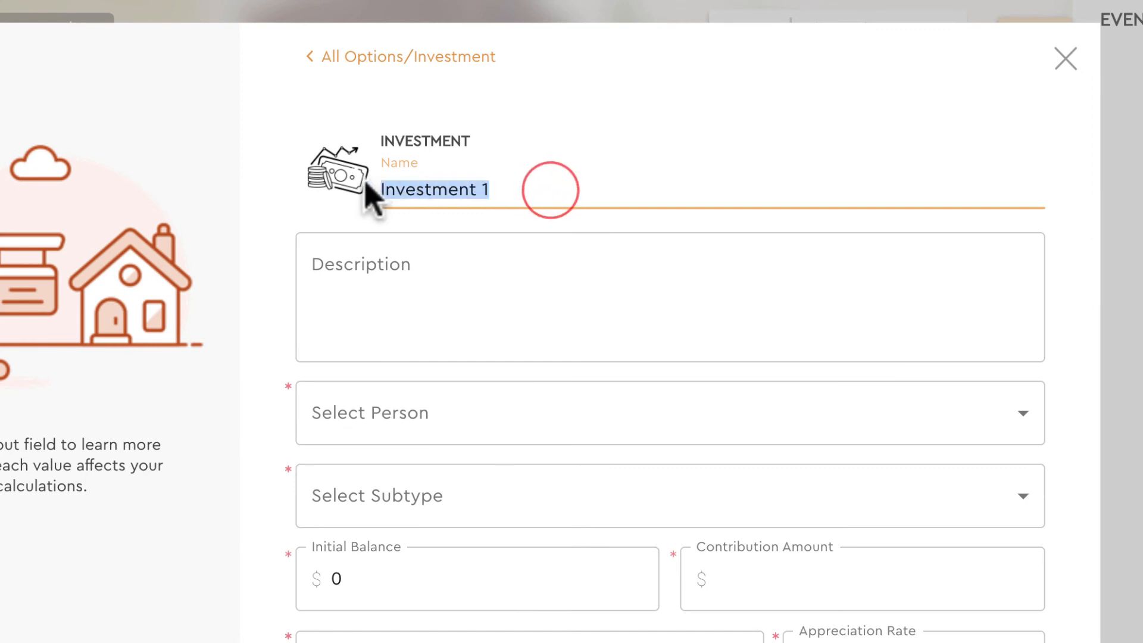
pyautogui.write('Inv')
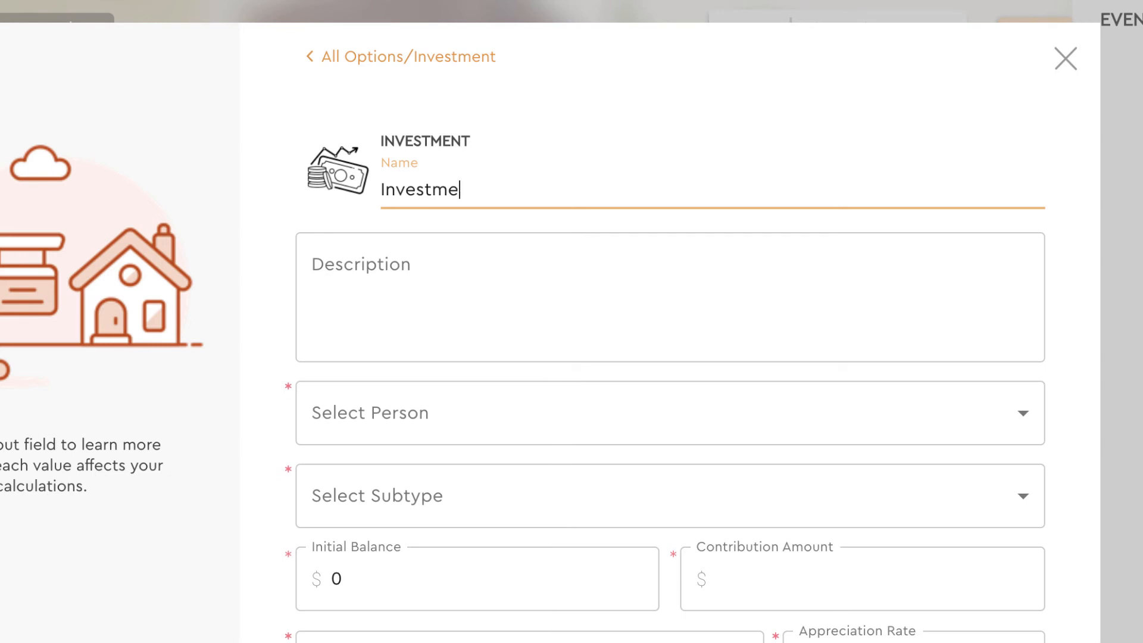
# Assign the investment to the first listed person and set its subtype to Capital Investment.
pyautogui.click(441, 410)
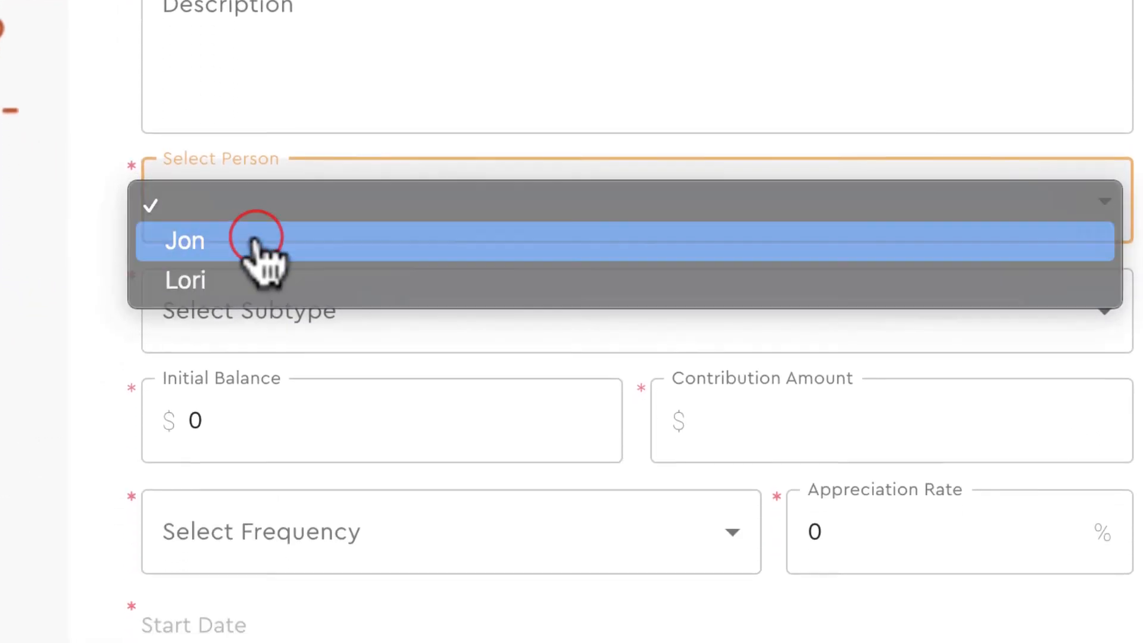
pyautogui.click(256, 240)
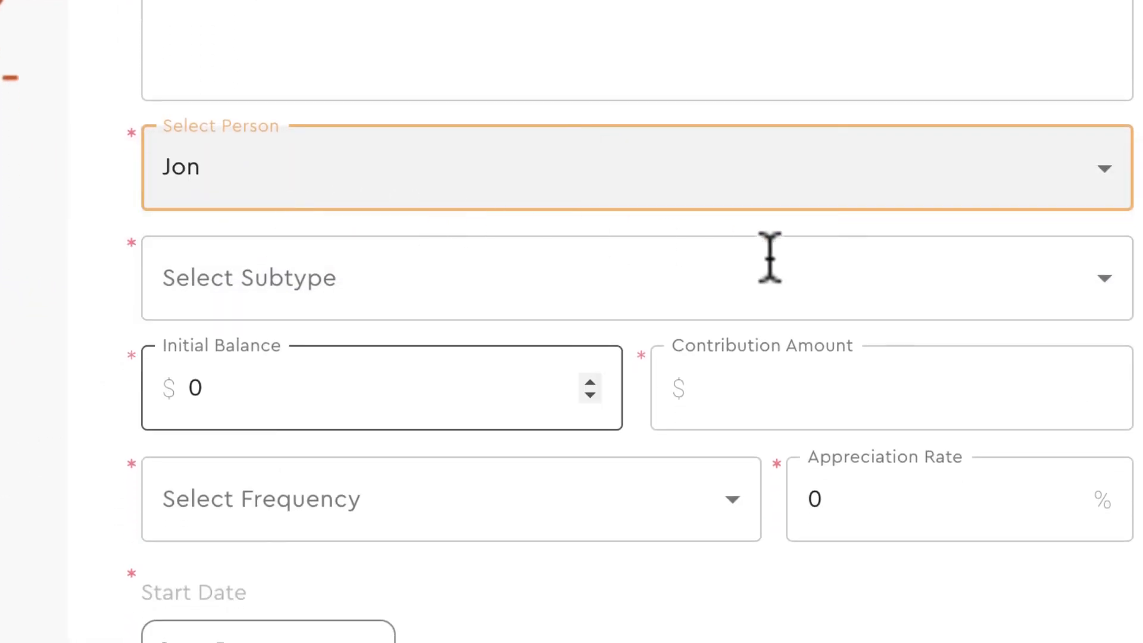
pyautogui.click(1076, 286)
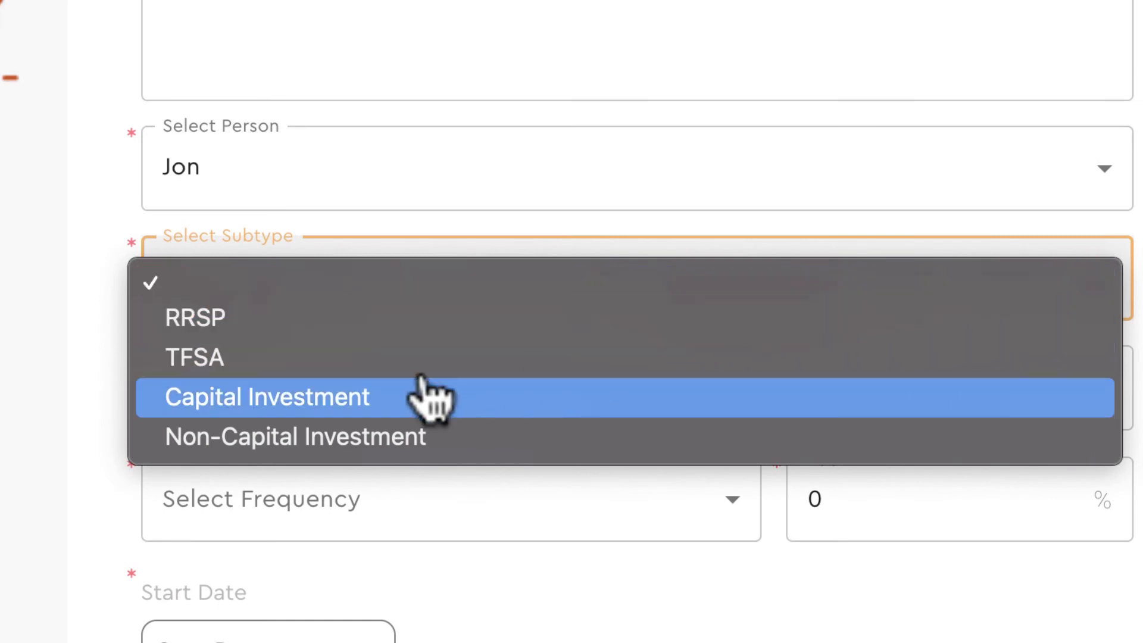
pyautogui.click(280, 393)
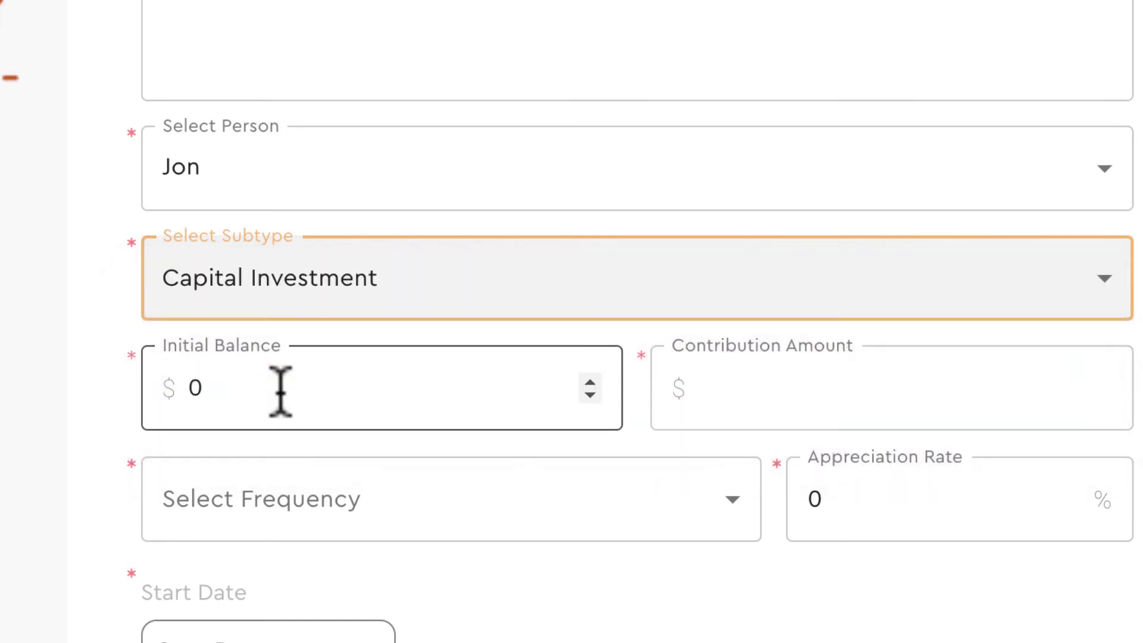
# Set the investment to a one-time contribution of $85,000 with a 6.5% appreciation rate.
pyautogui.click(755, 391)
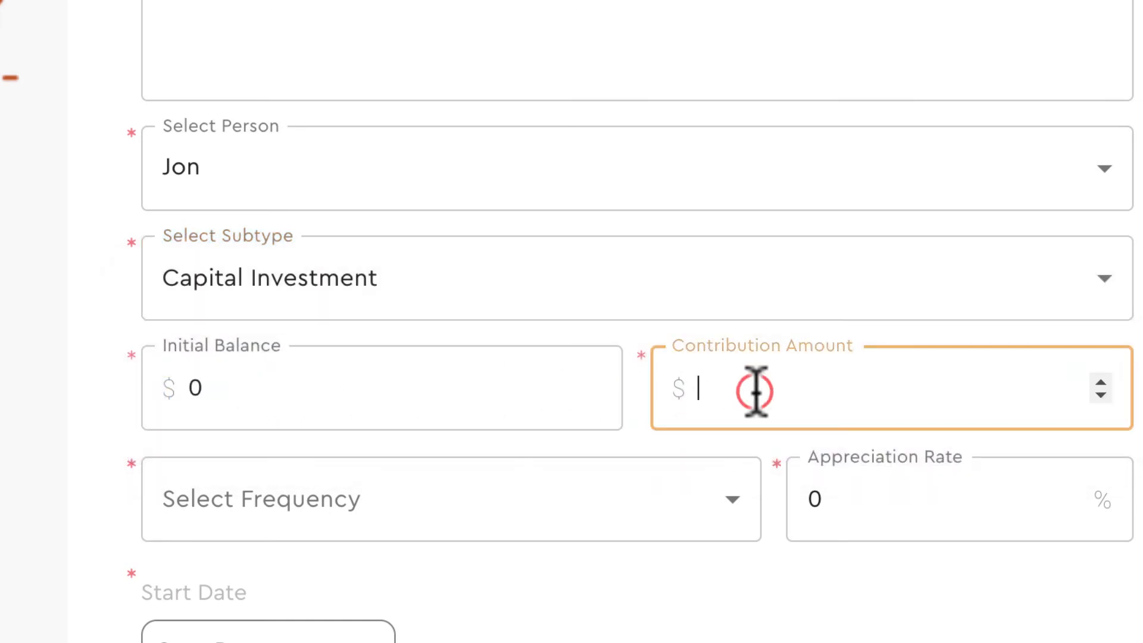
pyautogui.write('8500')
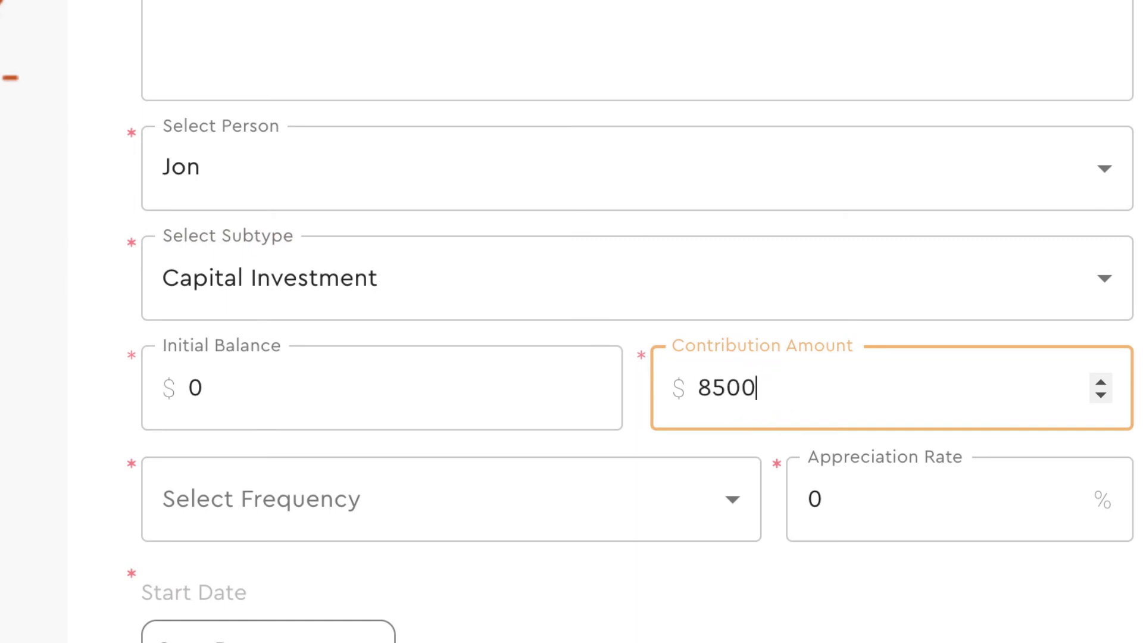
pyautogui.write('0')
pyautogui.click(714, 494)
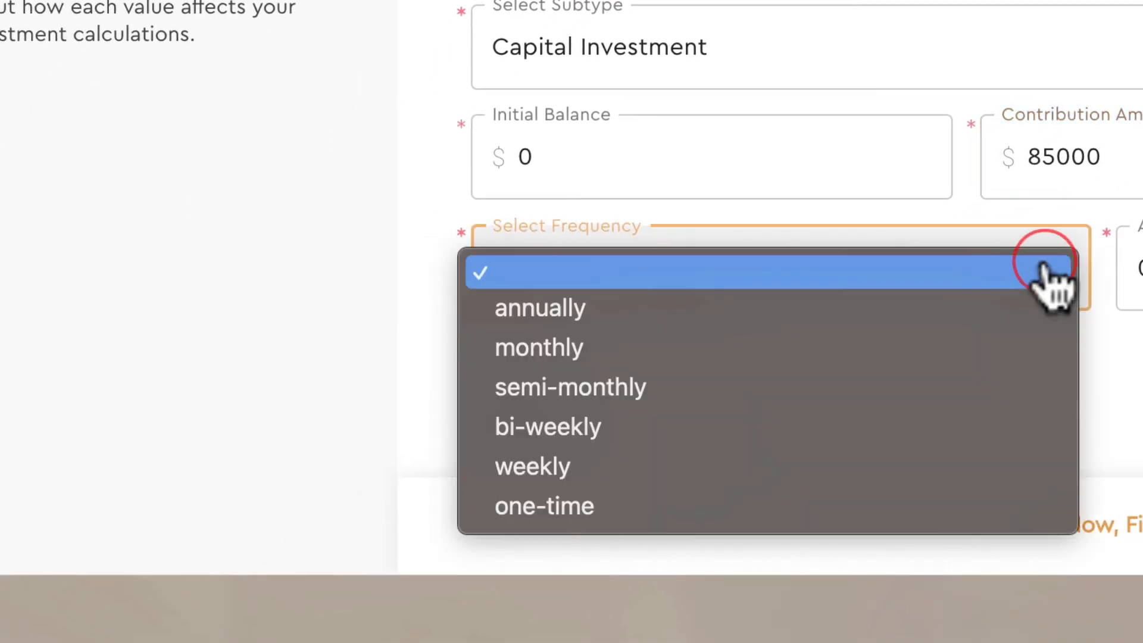
pyautogui.click(622, 508)
pyautogui.click(902, 274)
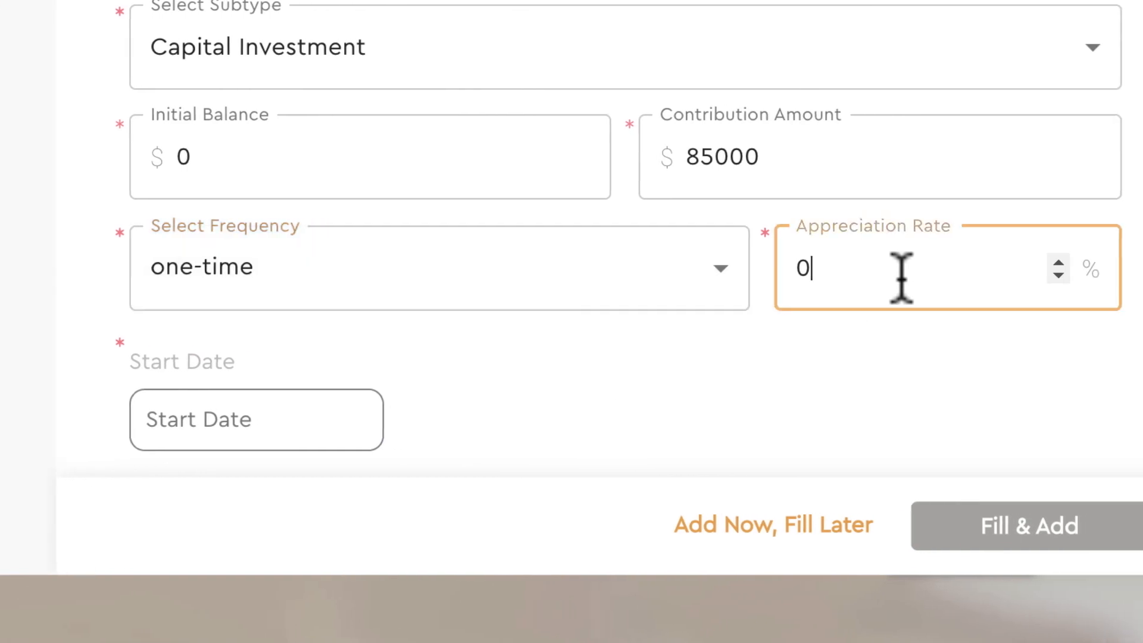
pyautogui.moveTo(901, 268); pyautogui.dragTo(765, 266)
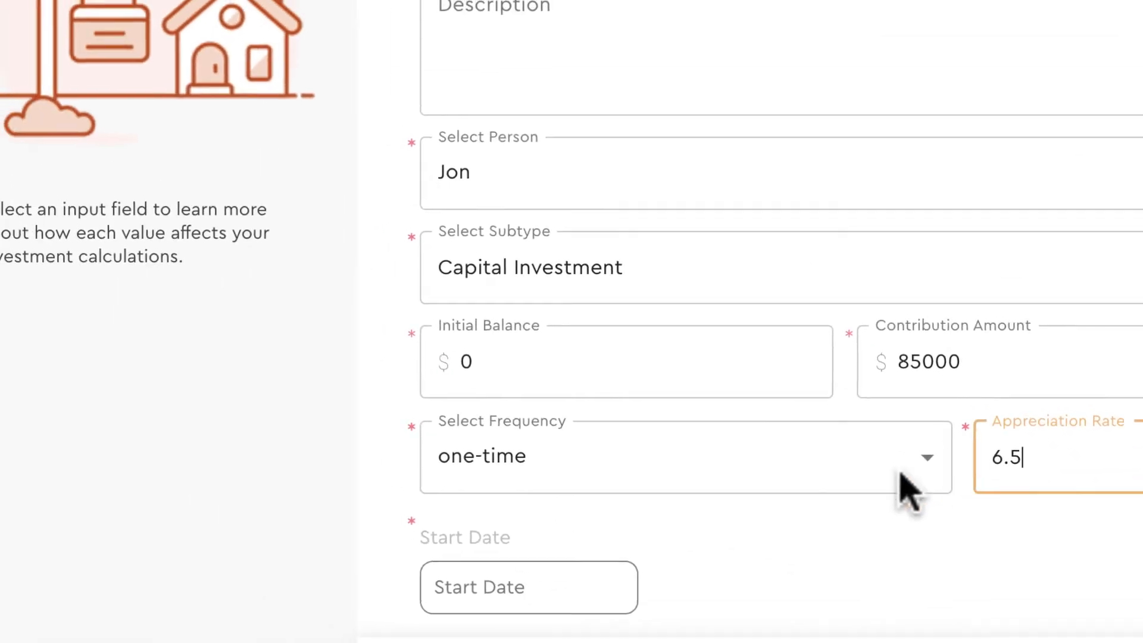
# Set the investment's start date to March 1, 2021, rate it three stars, and add it to the canvas.
pyautogui.click(502, 577)
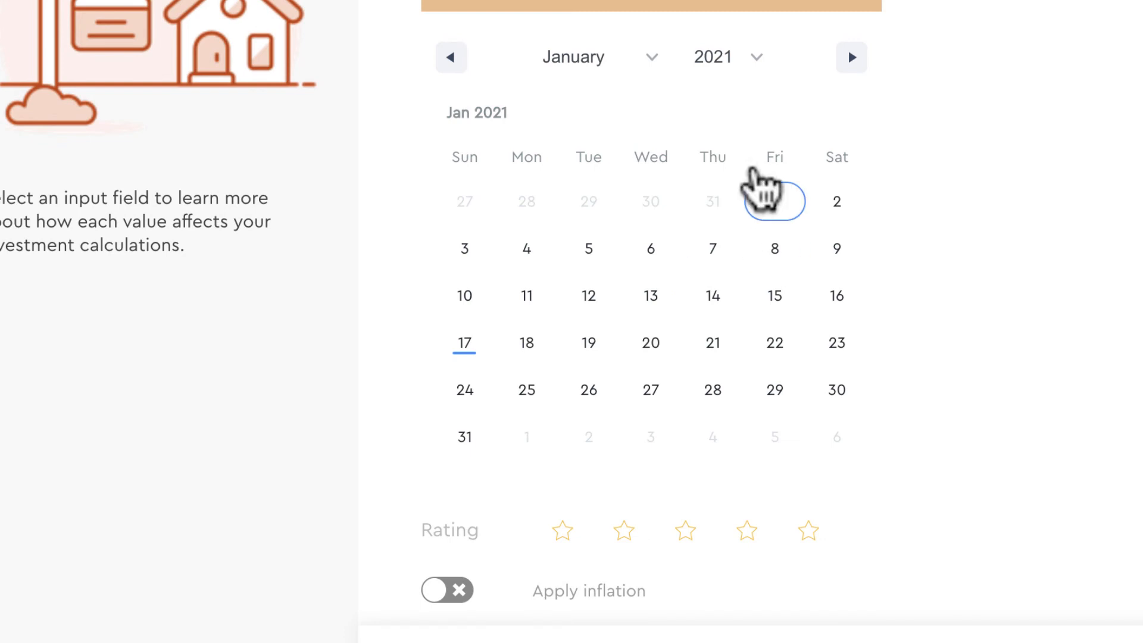
pyautogui.click(655, 59)
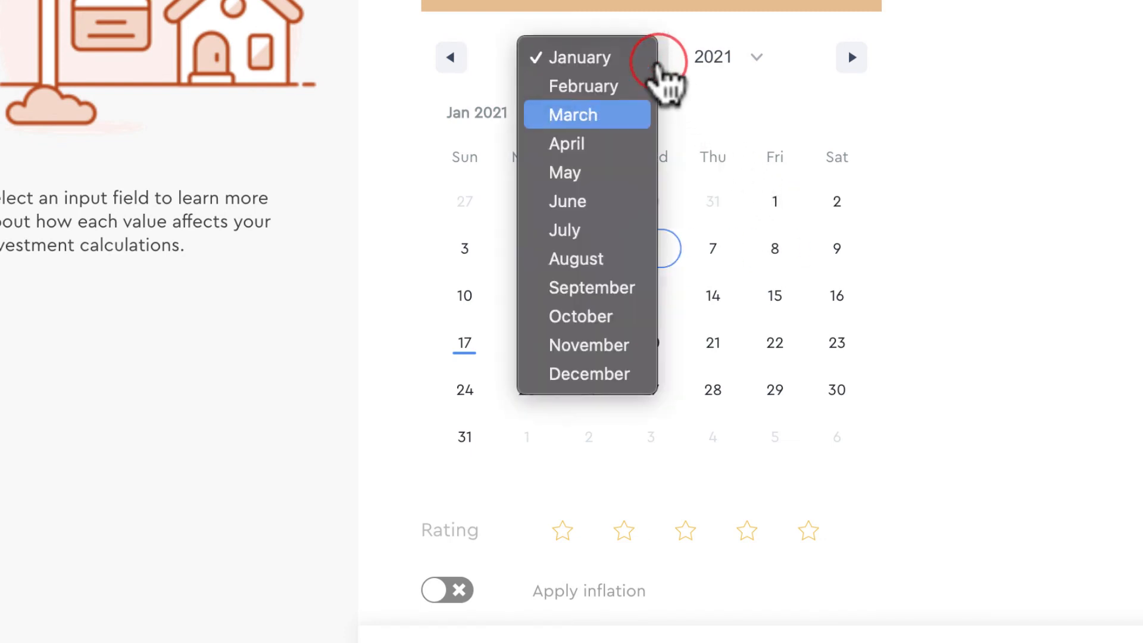
pyautogui.click(583, 115)
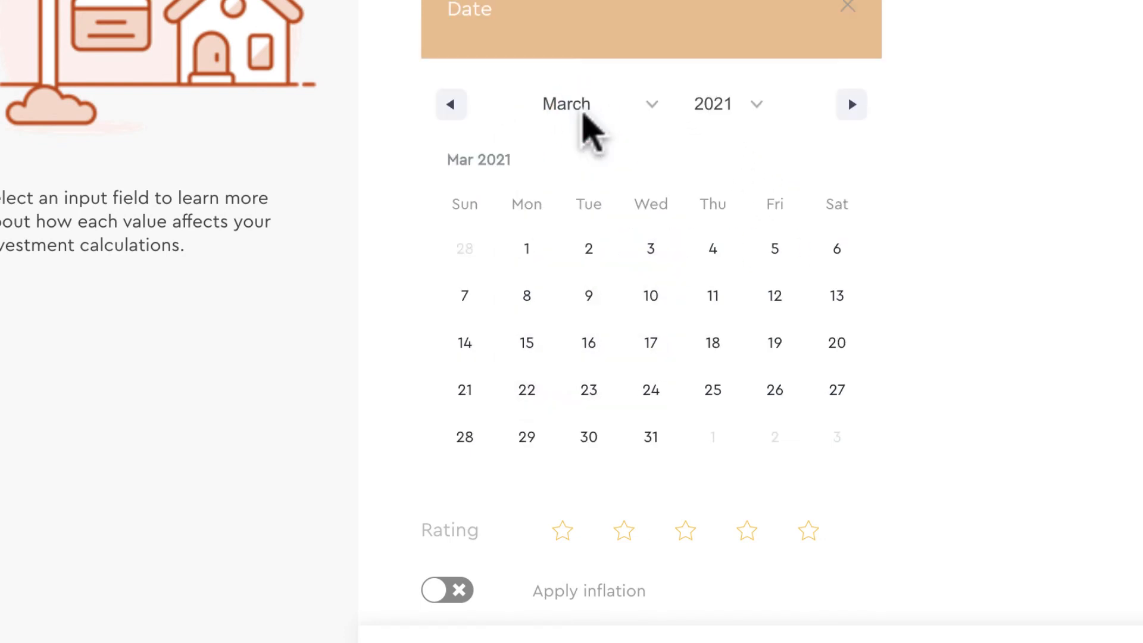
pyautogui.click(532, 253)
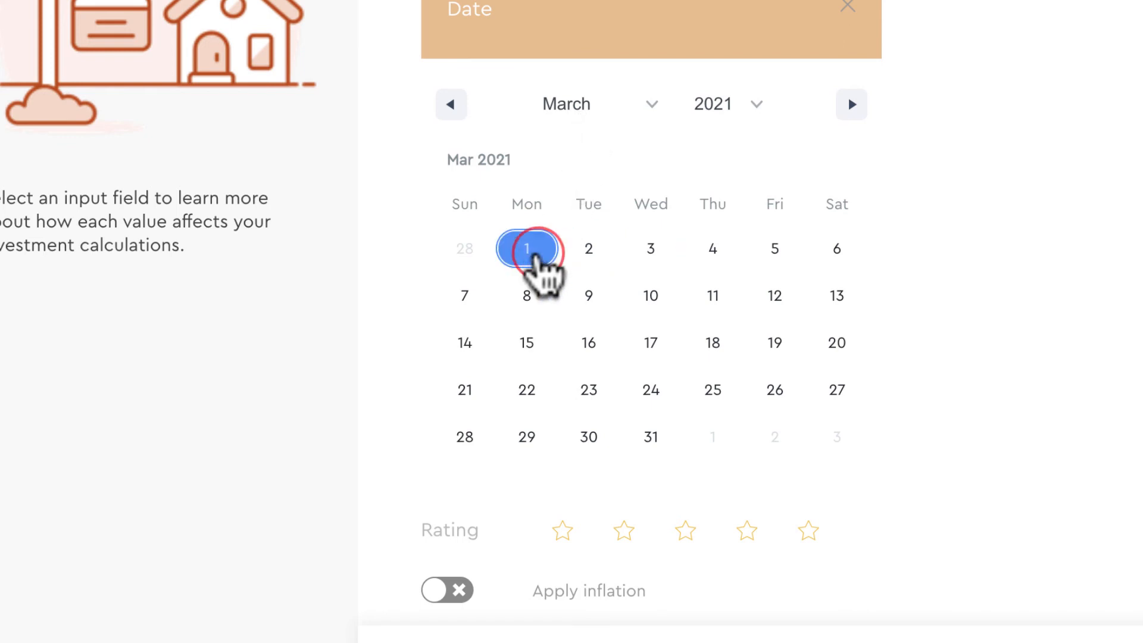
pyautogui.click(679, 528)
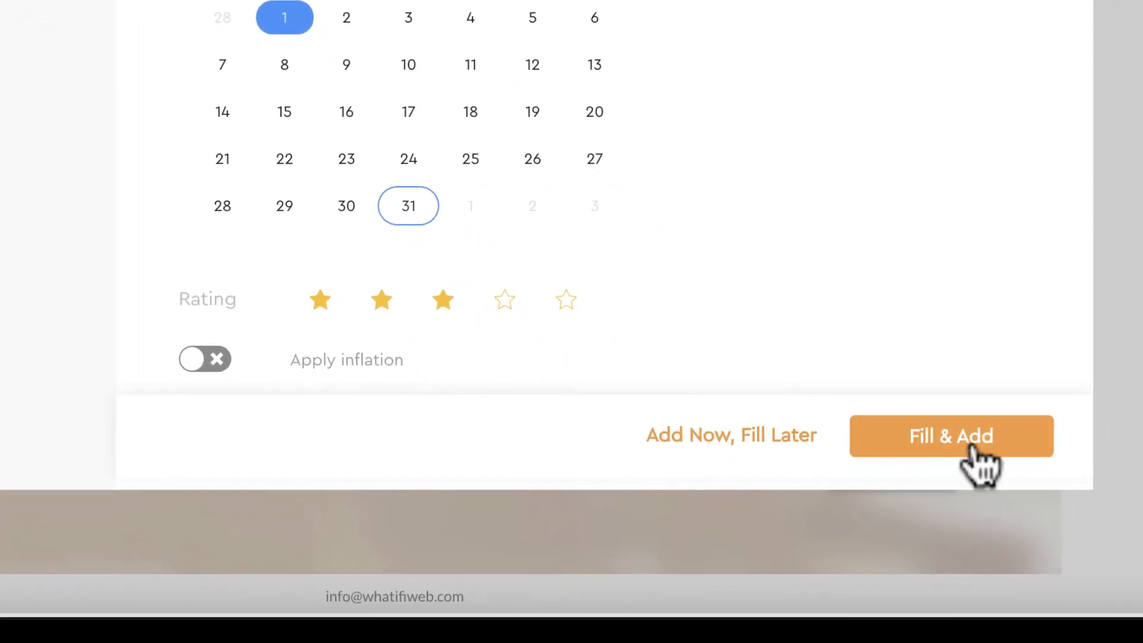
pyautogui.click(971, 450)
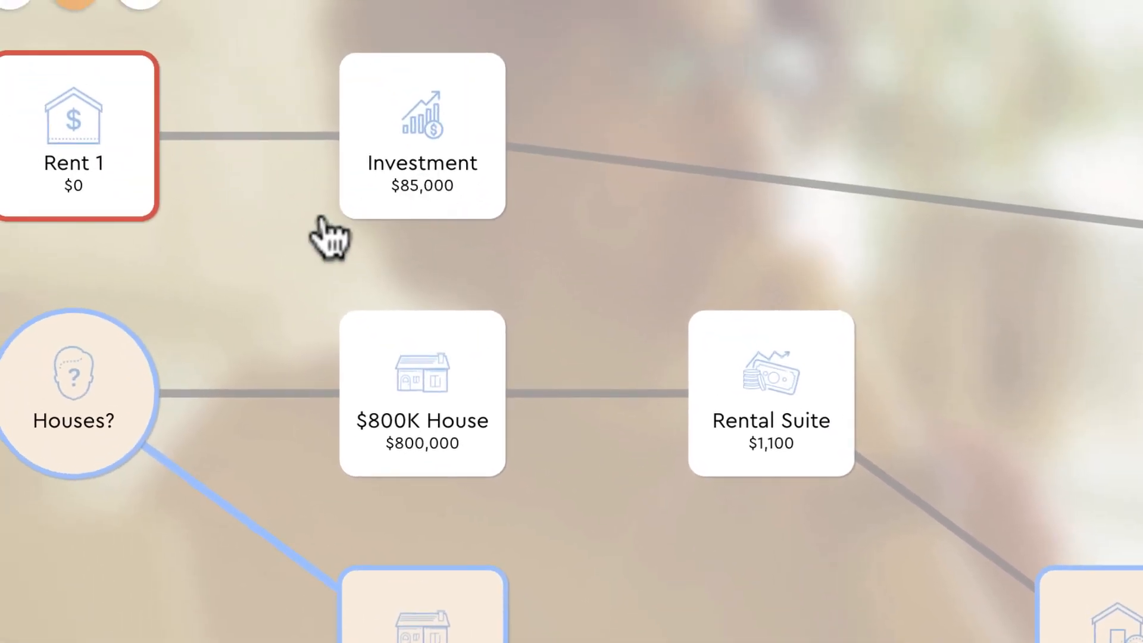
# Edit the Rent 1 event to be a two-bedroom Apartment located in Vancouver, BC, Canada.
pyautogui.moveTo(258, 240); pyautogui.dragTo(736, 319)
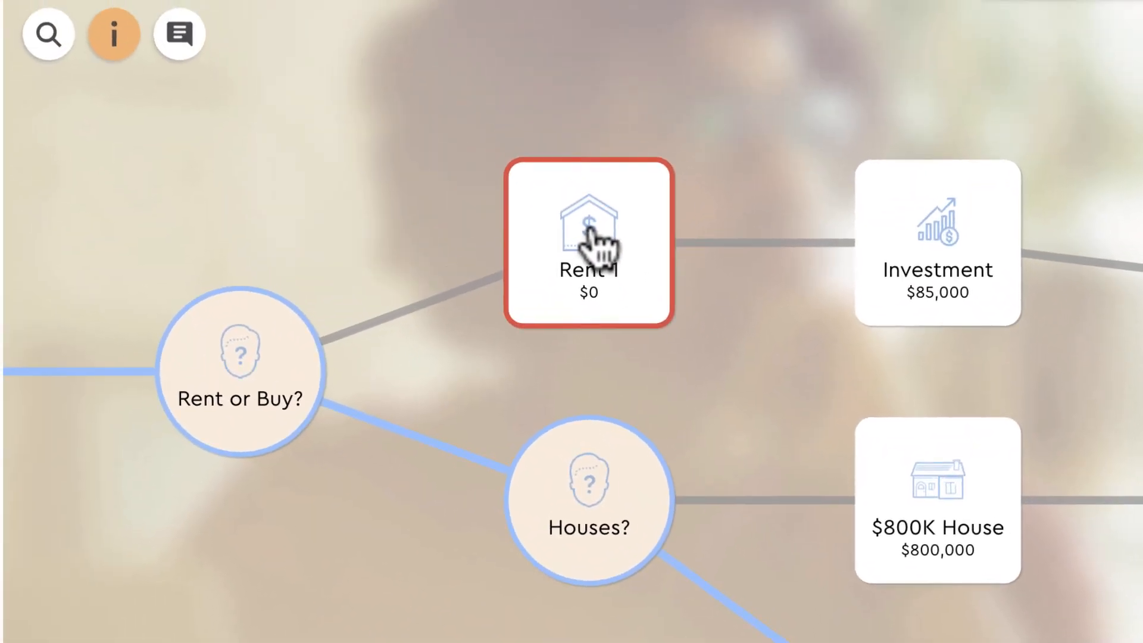
pyautogui.click(586, 230)
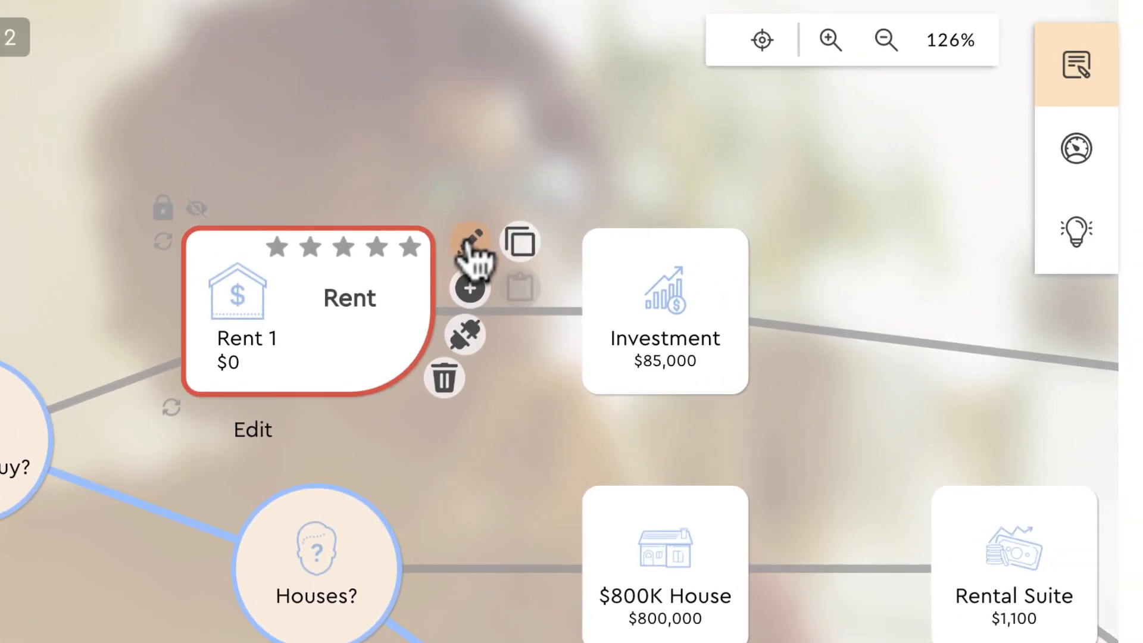
pyautogui.click(469, 238)
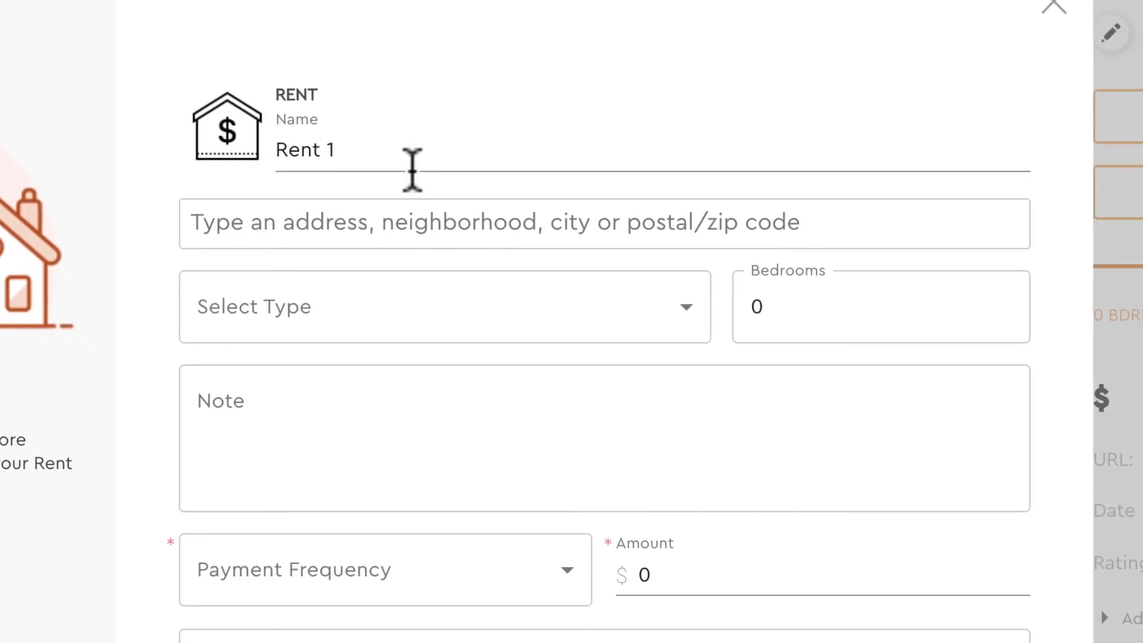
pyautogui.click(481, 220)
pyautogui.write('vanc')
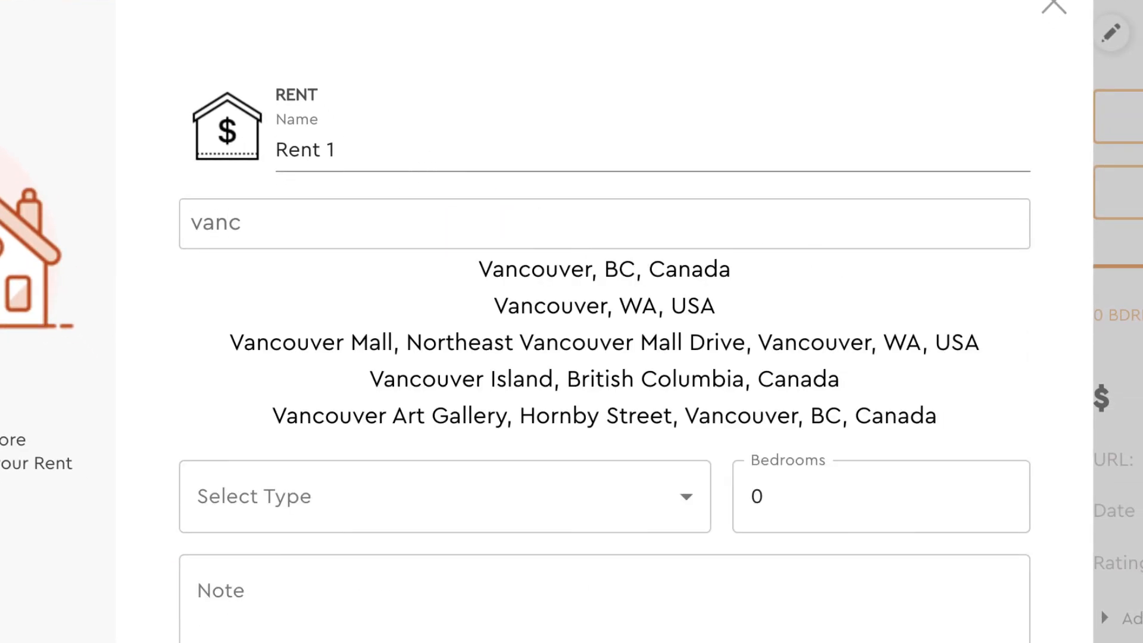
pyautogui.click(637, 281)
pyautogui.click(510, 327)
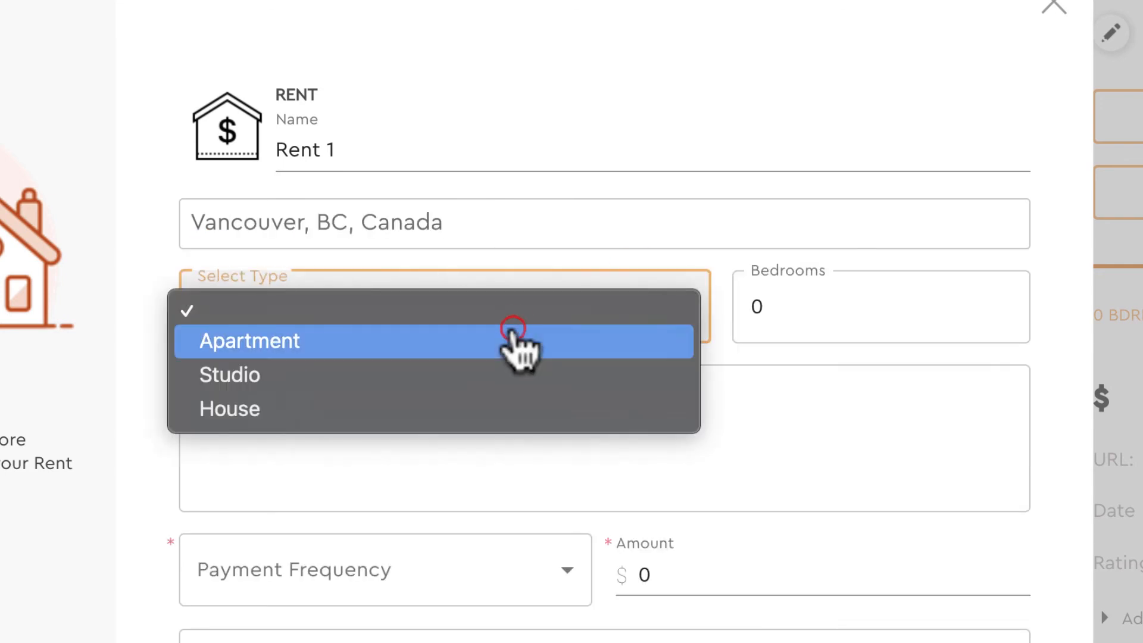
pyautogui.click(329, 345)
pyautogui.click(816, 311)
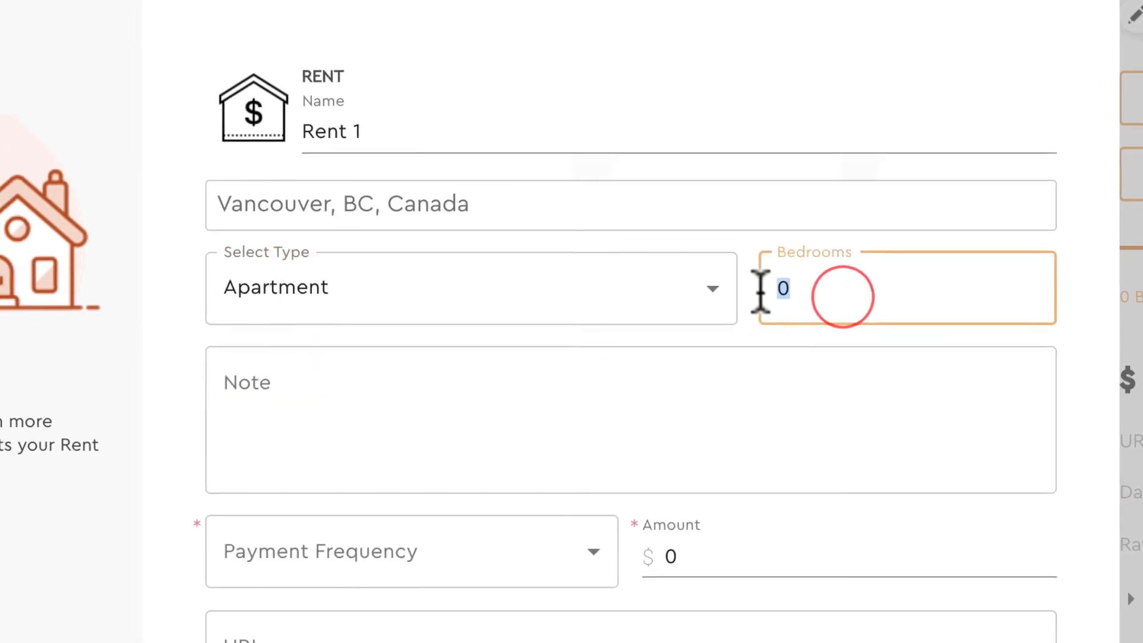
pyautogui.write('2')
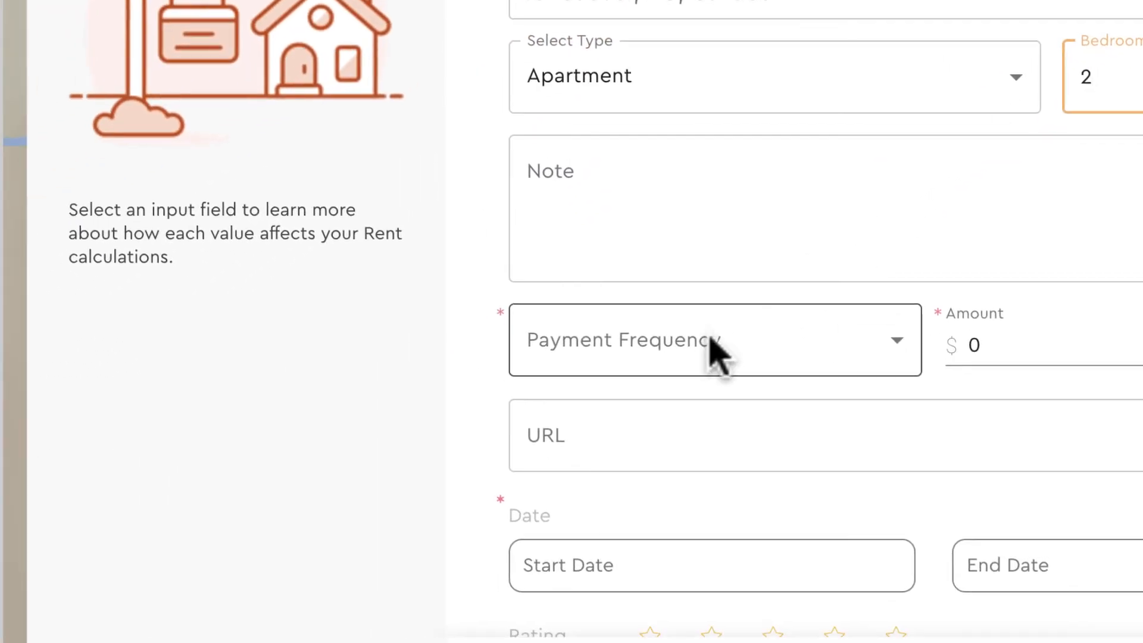
# Set the rent to a monthly payment of $1450.
pyautogui.click(716, 351)
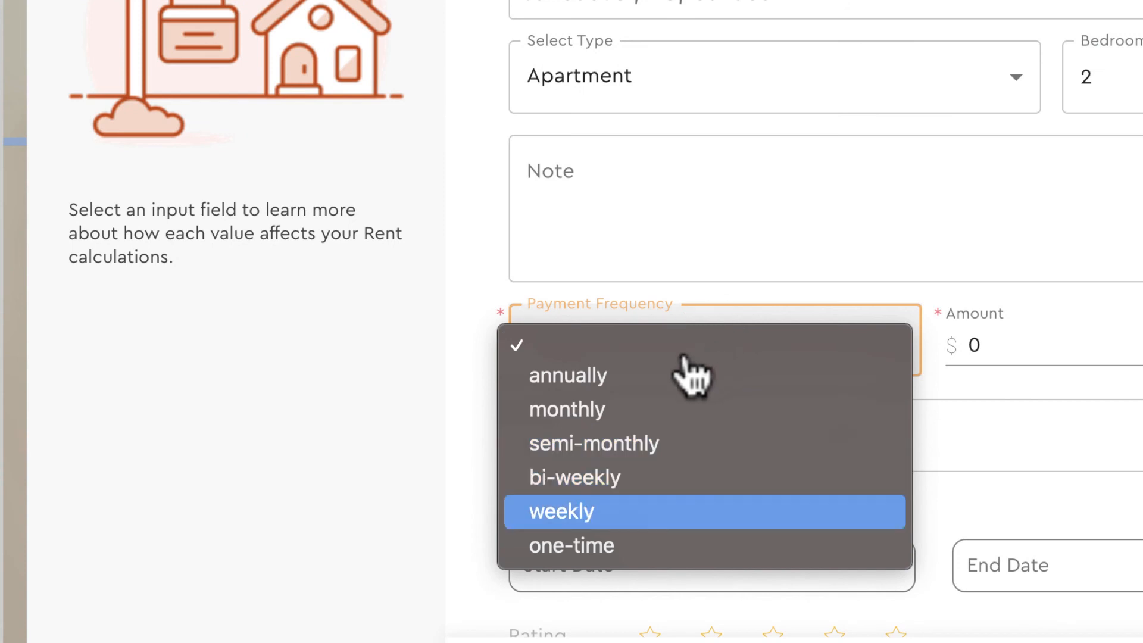
pyautogui.click(601, 409)
pyautogui.click(720, 339)
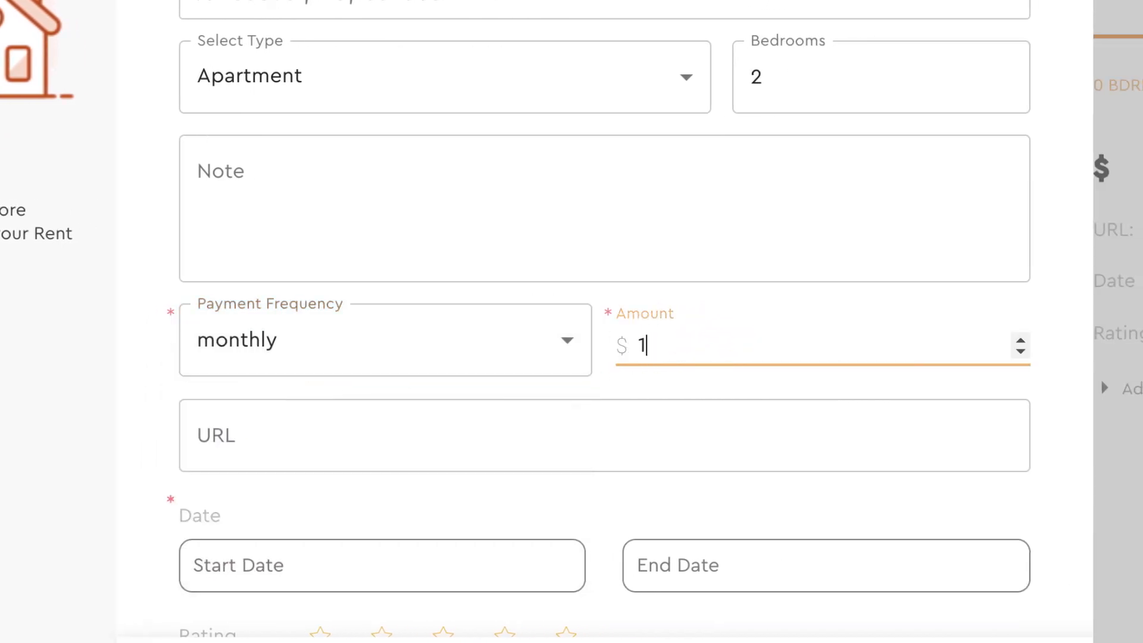
pyautogui.write('1450')
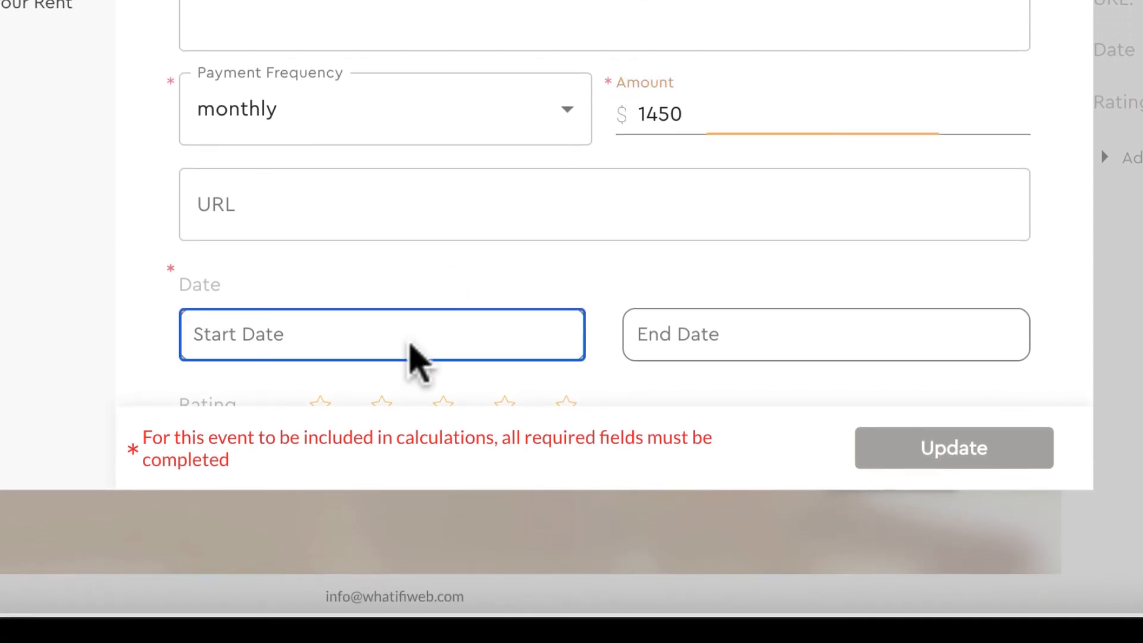
# Start the rent on January 1, 2021, rate it two stars, apply inflation, and save the updated event.
pyautogui.click(410, 575)
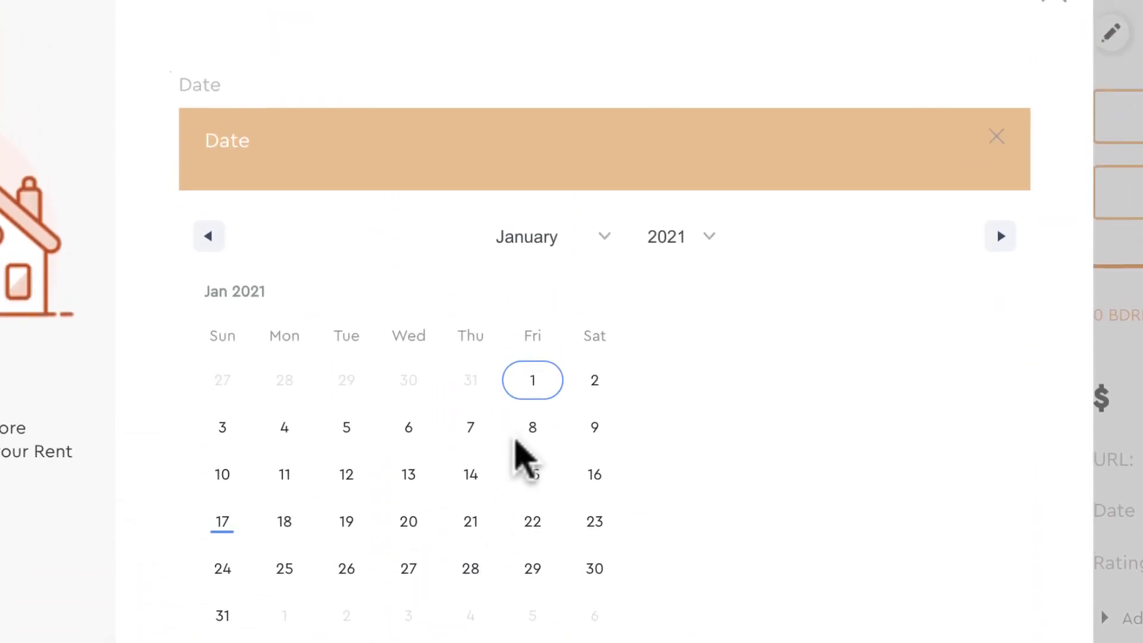
pyautogui.click(533, 152)
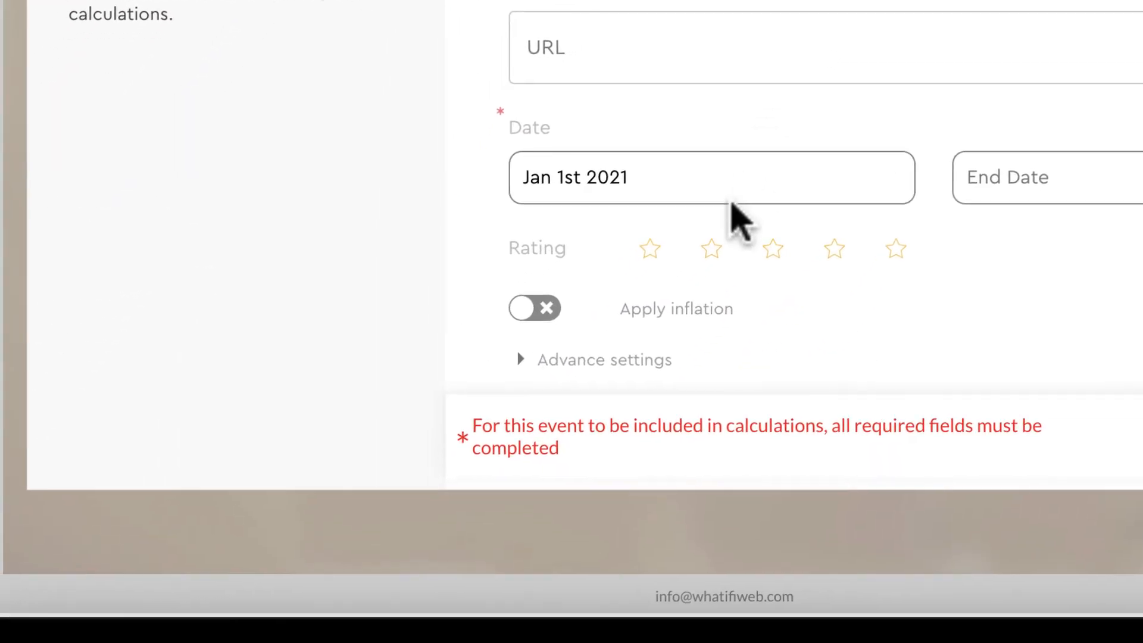
pyautogui.click(713, 249)
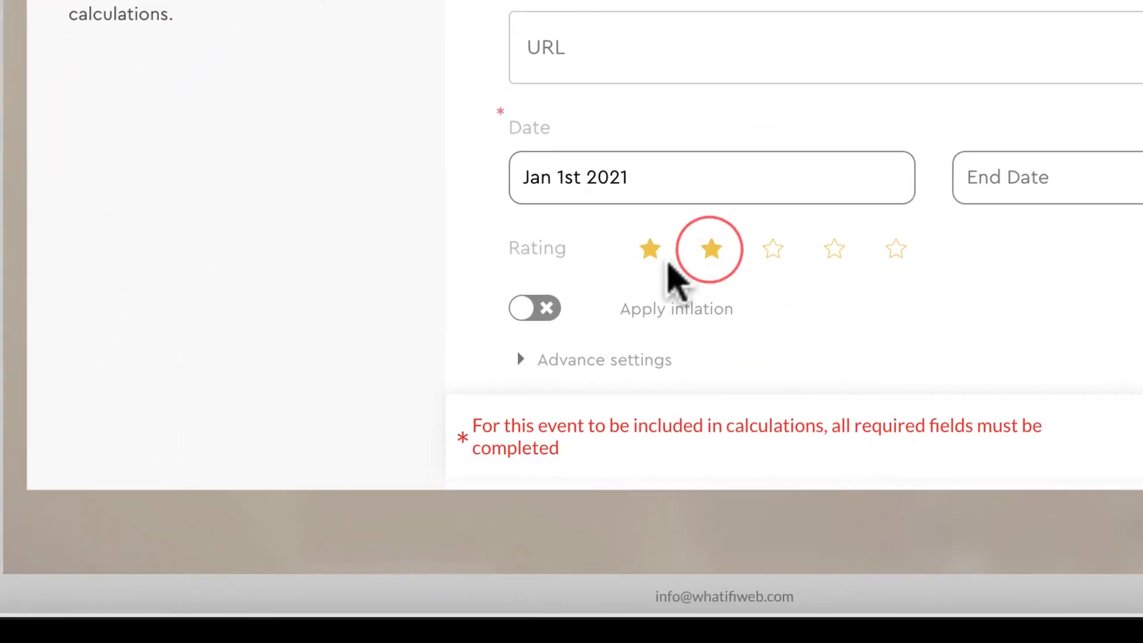
pyautogui.click(523, 310)
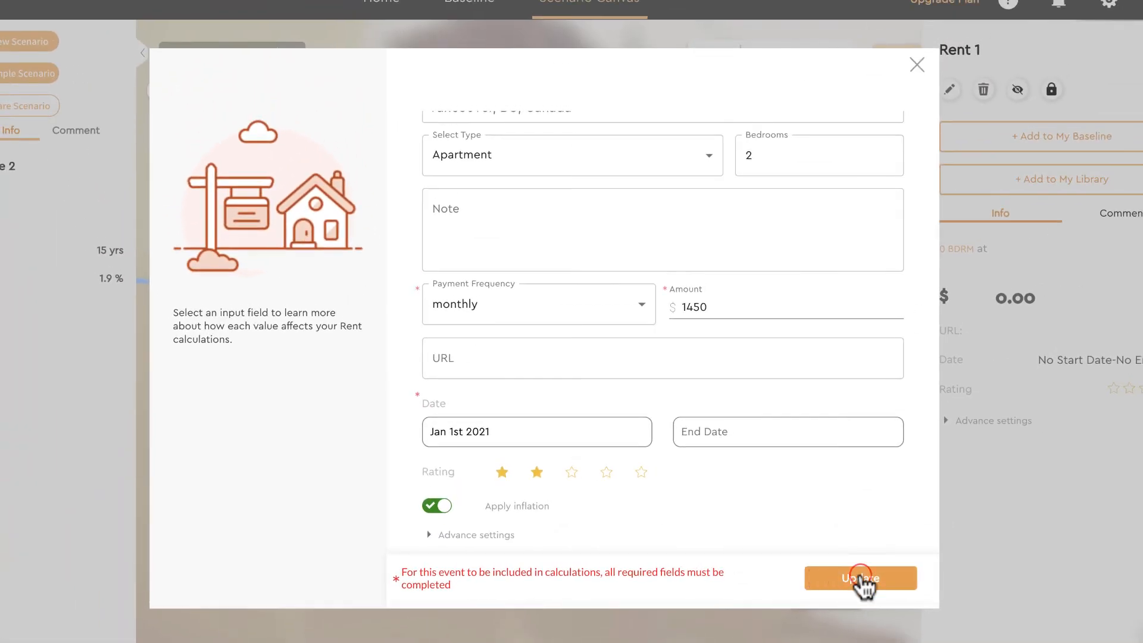
pyautogui.click(861, 578)
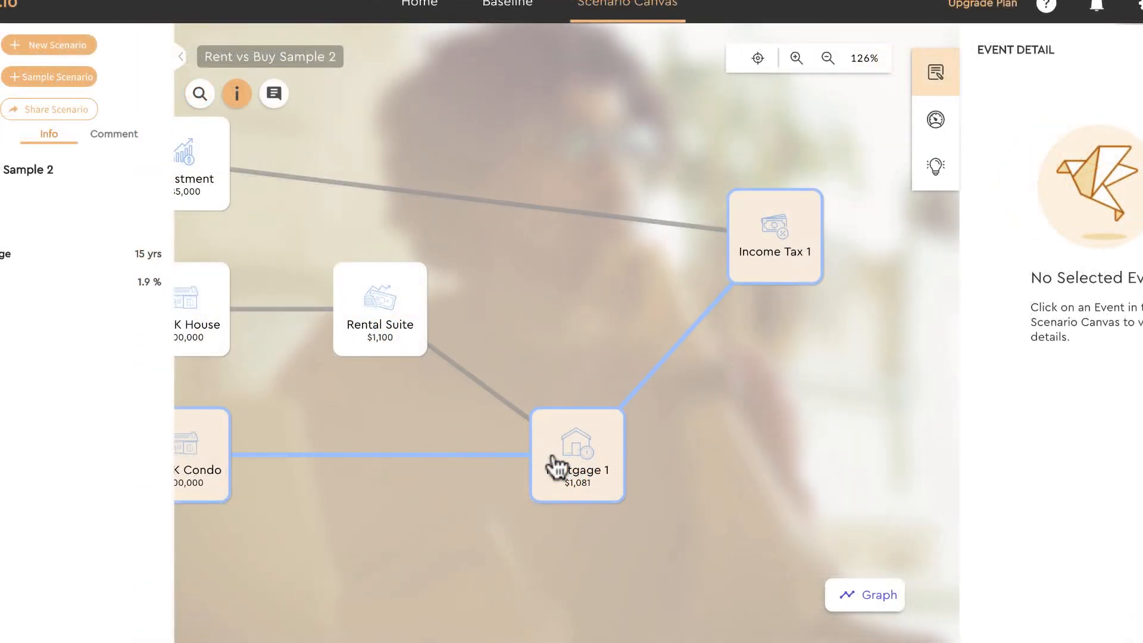
# Insert a Land Transfer Tax event from the Residential Real Estate category into the connection between Mortgage 1 and Income Tax 1.
pyautogui.click(677, 347)
pyautogui.click(710, 346)
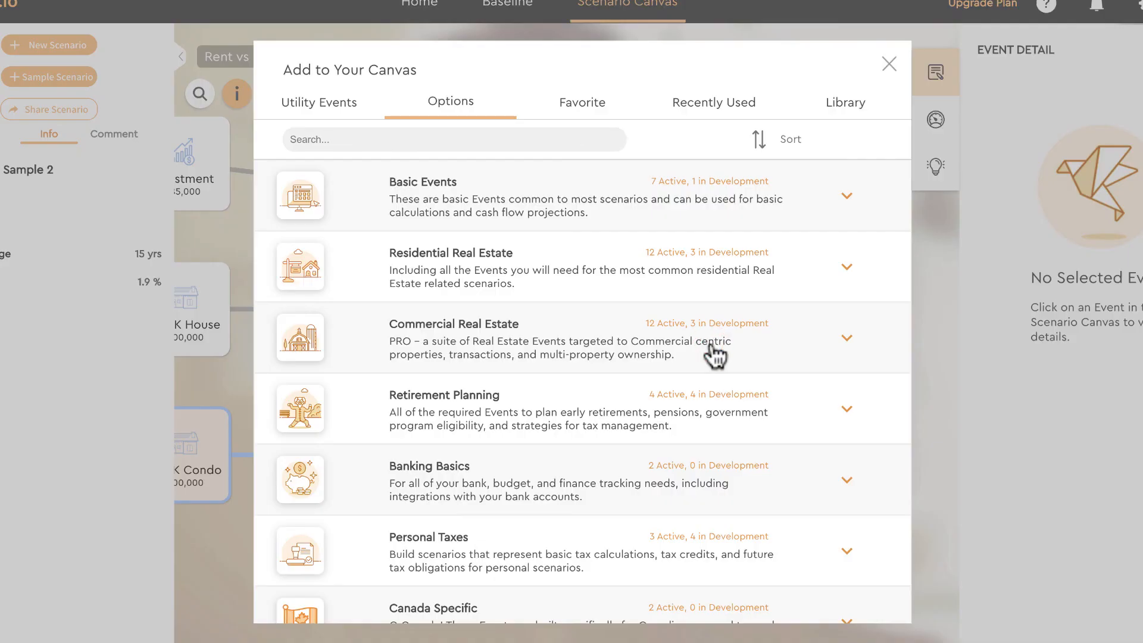
pyautogui.click(618, 284)
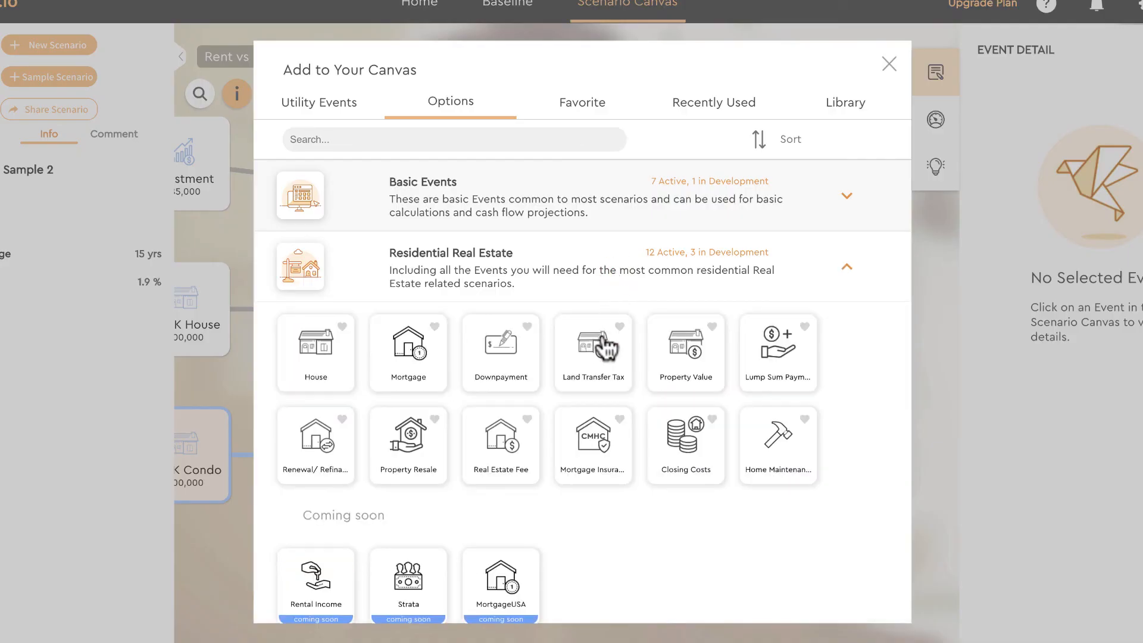
pyautogui.click(603, 364)
pyautogui.click(829, 603)
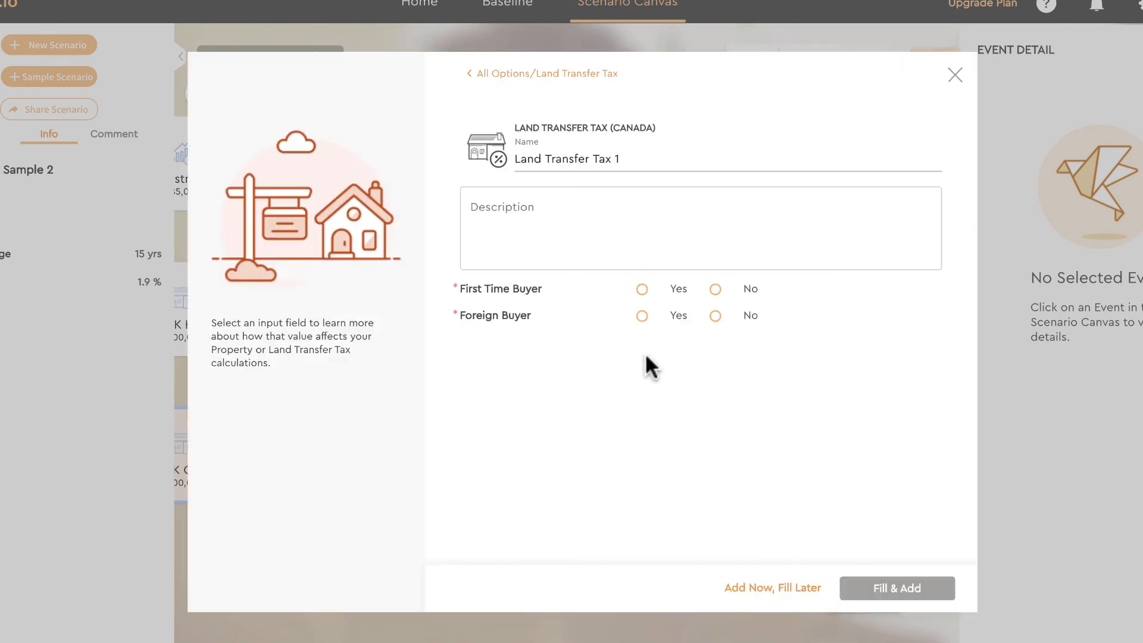
# Mark the land transfer tax as first time buyer Yes and foreign buyer No, and add it to the canvas.
pyautogui.moveTo(641, 292)
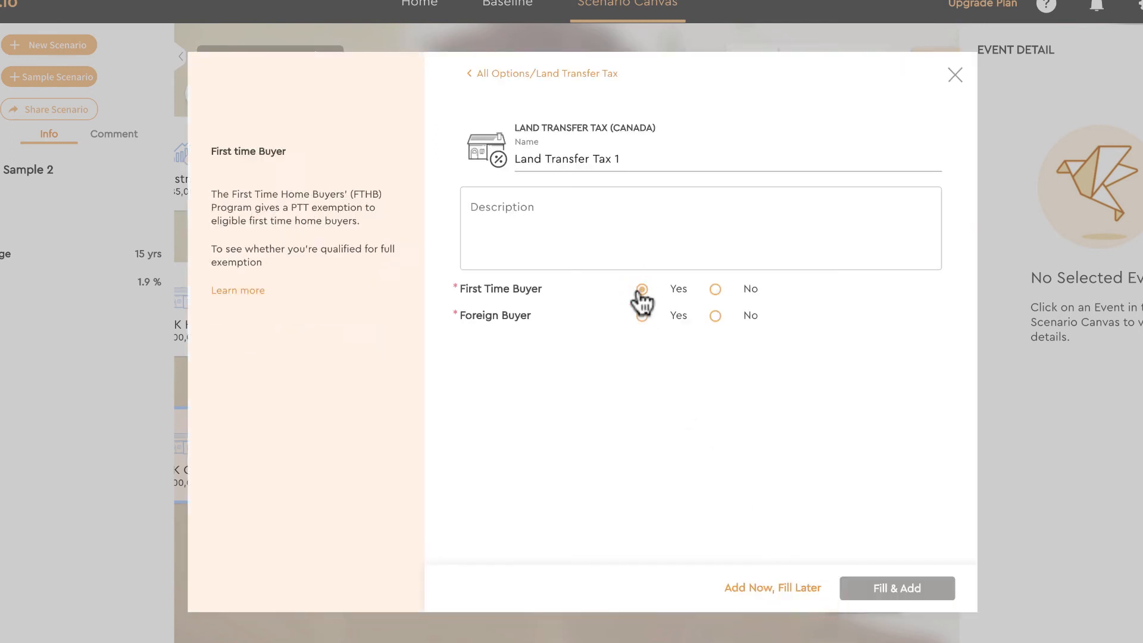
pyautogui.click(715, 317)
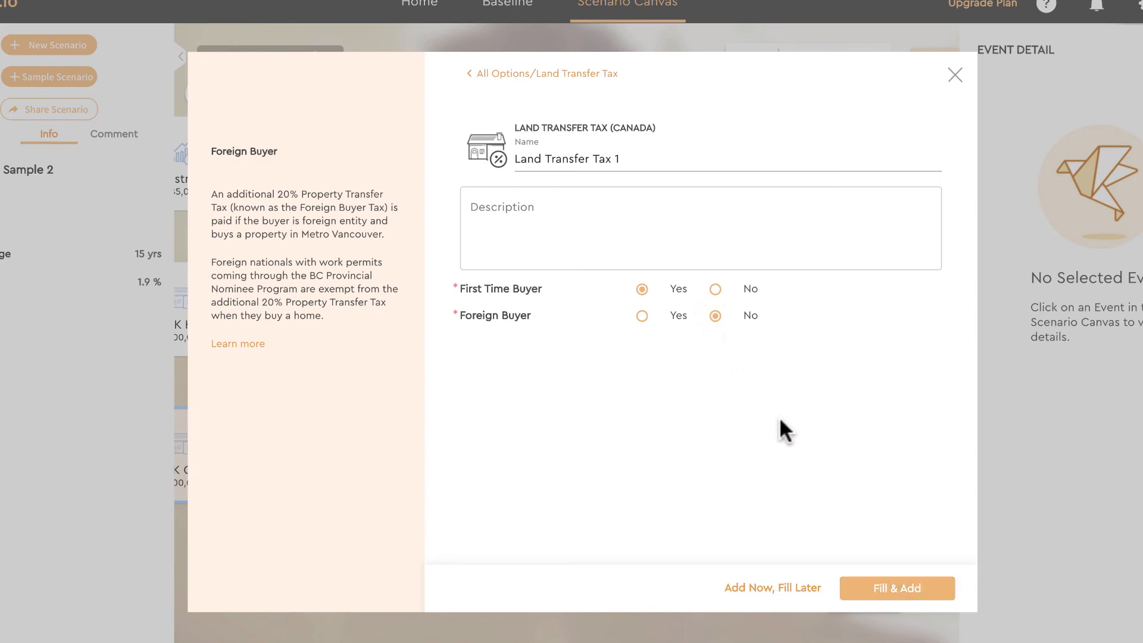
pyautogui.click(890, 597)
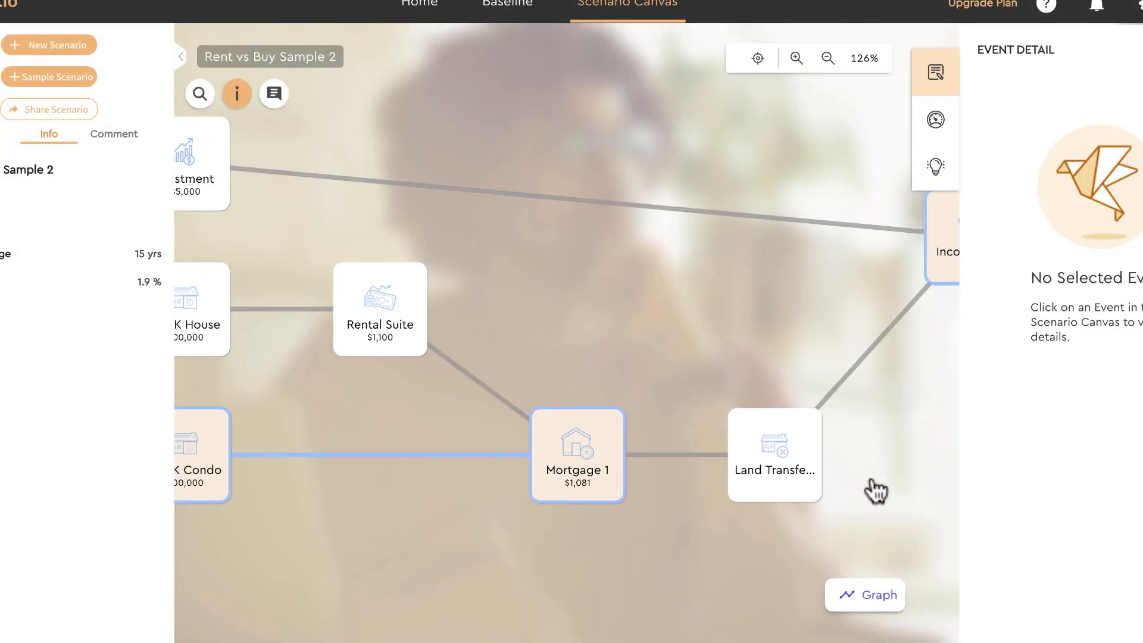
# Insert a Closing Costs event from the Residential Real Estate category between the land transfer tax and Income Tax 1.
pyautogui.moveTo(872, 481); pyautogui.dragTo(708, 493)
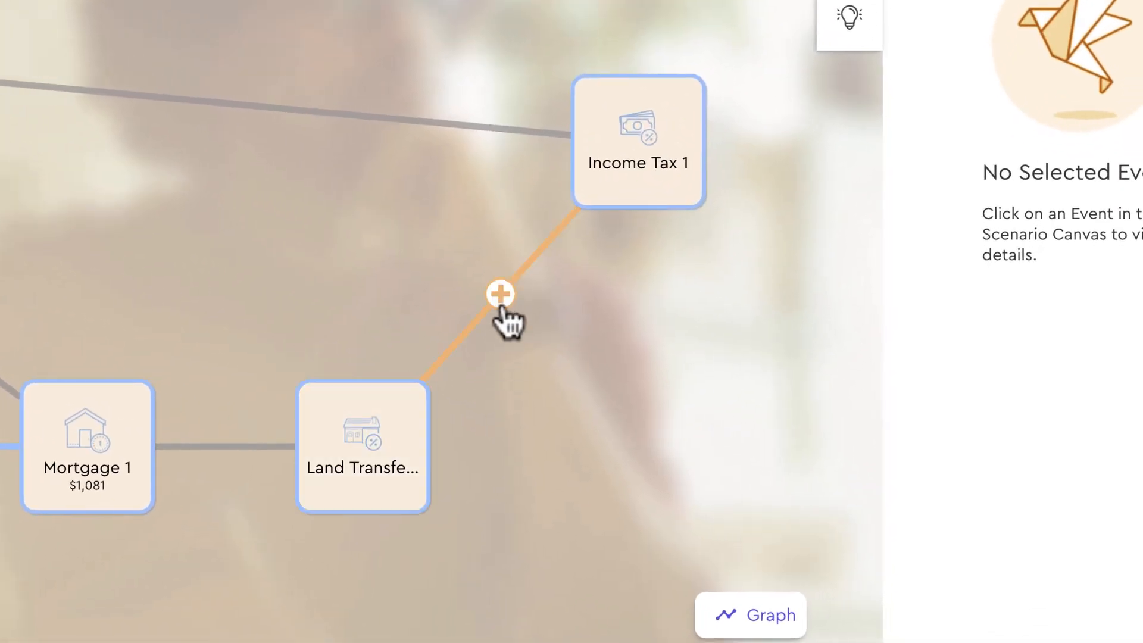
pyautogui.click(684, 362)
pyautogui.click(545, 290)
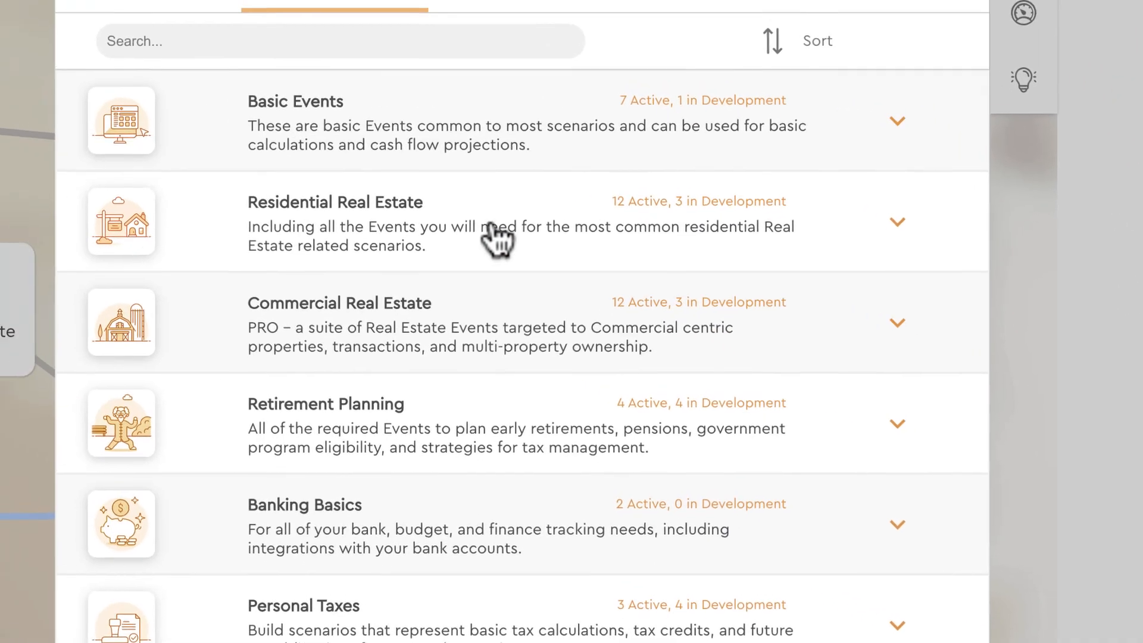
pyautogui.click(341, 168)
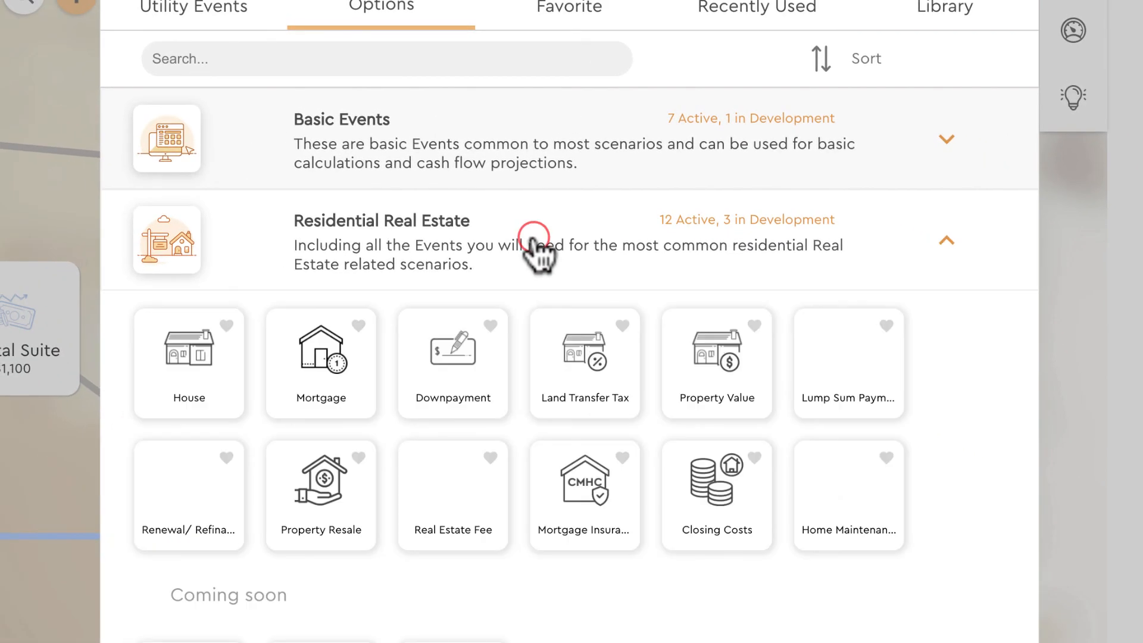
pyautogui.click(723, 505)
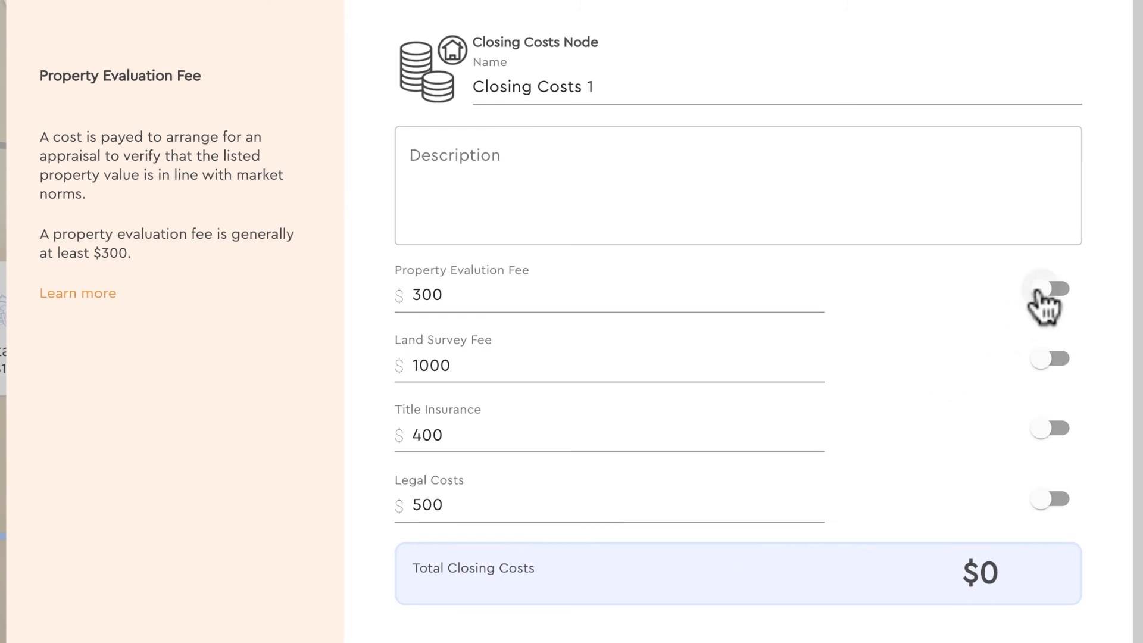
# Include the property evaluation fee, land survey fee, title insurance and legal costs in the closing costs, and add the event.
pyautogui.click(1041, 291)
pyautogui.click(1049, 359)
pyautogui.click(1046, 428)
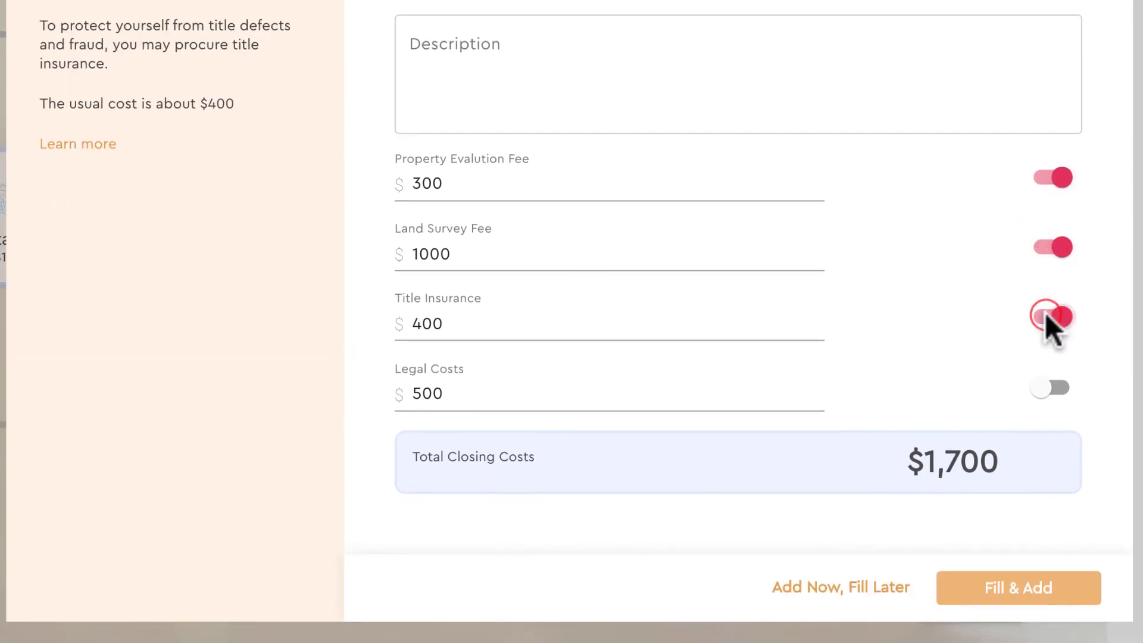
pyautogui.click(1051, 388)
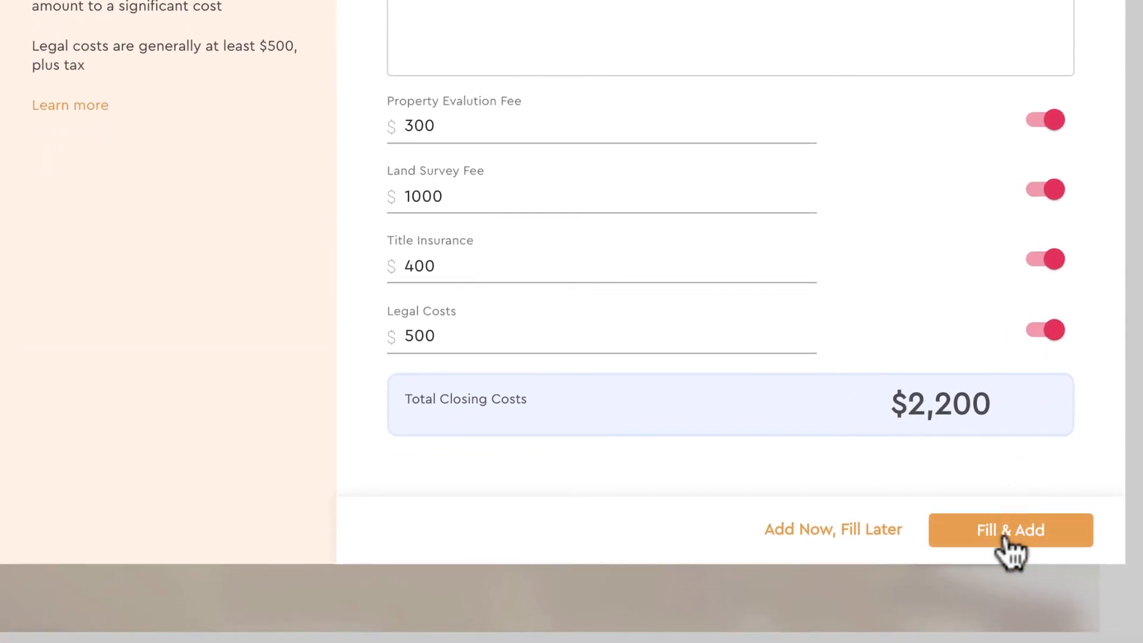
pyautogui.click(1006, 537)
# Insert a Mortgage Insurance event from the Residential Real Estate category between the closing costs and Income Tax 1.
pyautogui.moveTo(883, 263); pyautogui.dragTo(533, 302)
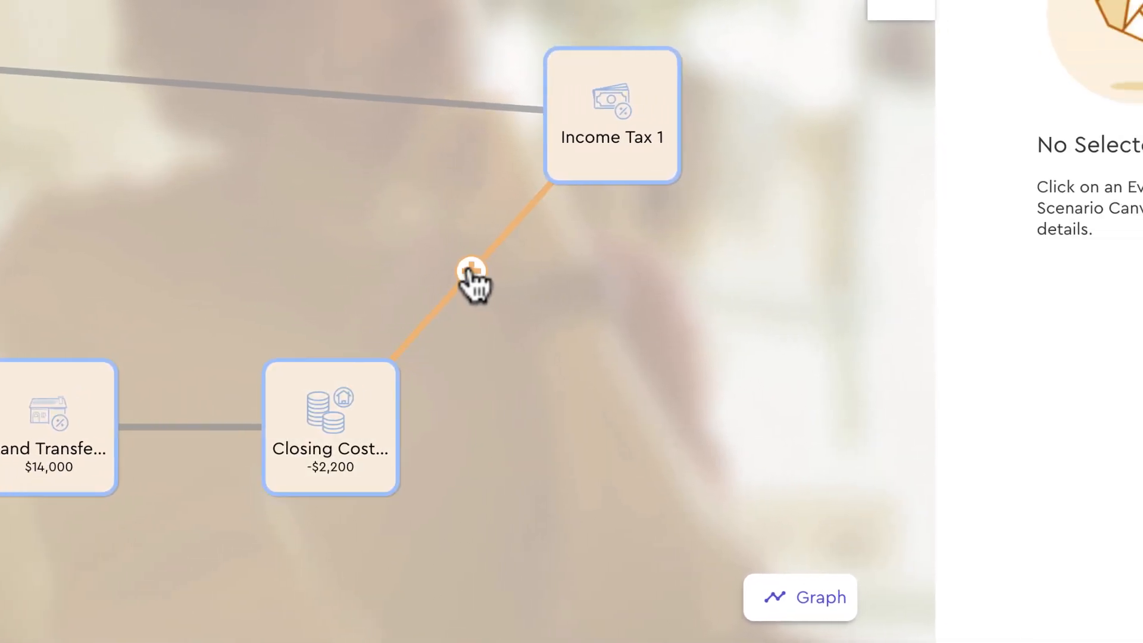
pyautogui.click(578, 269)
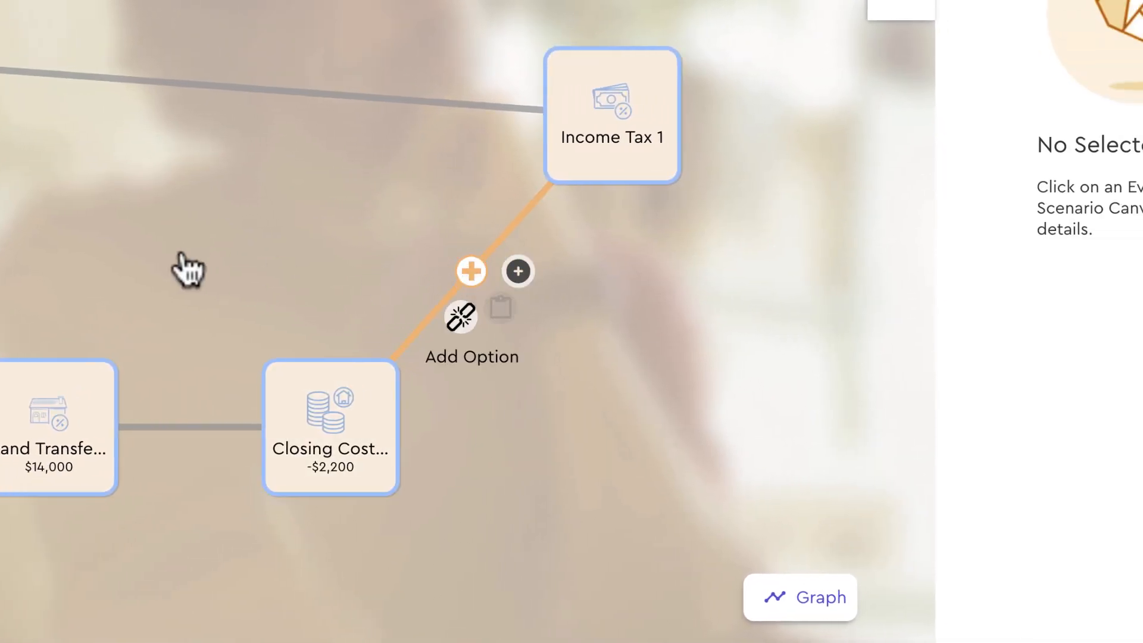
pyautogui.click(519, 273)
pyautogui.click(598, 295)
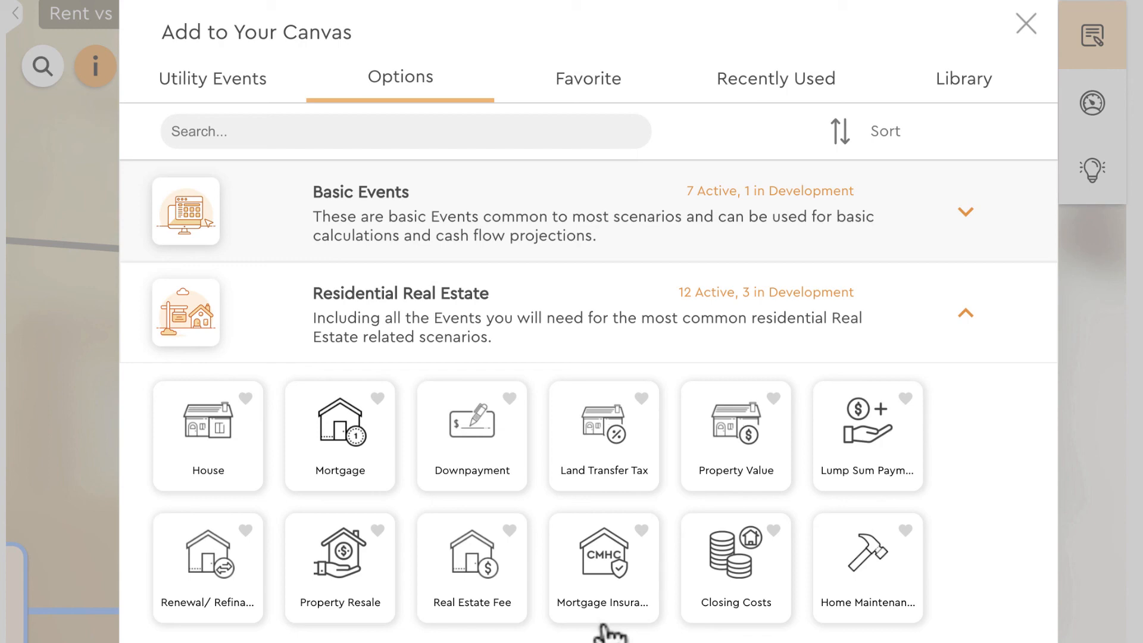
pyautogui.click(611, 593)
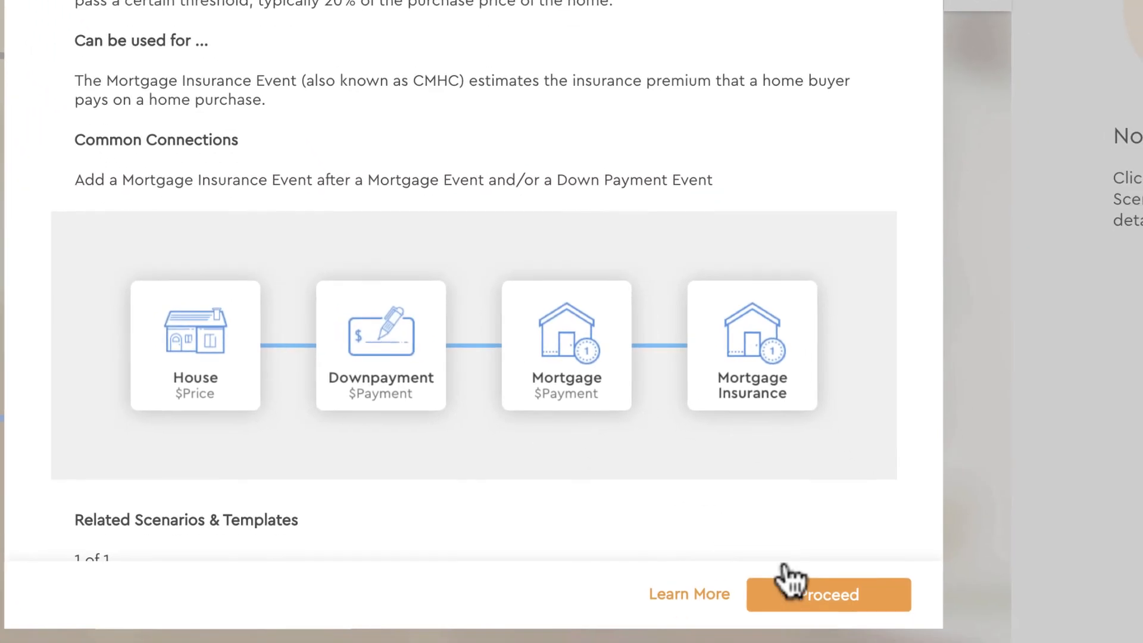
pyautogui.click(831, 593)
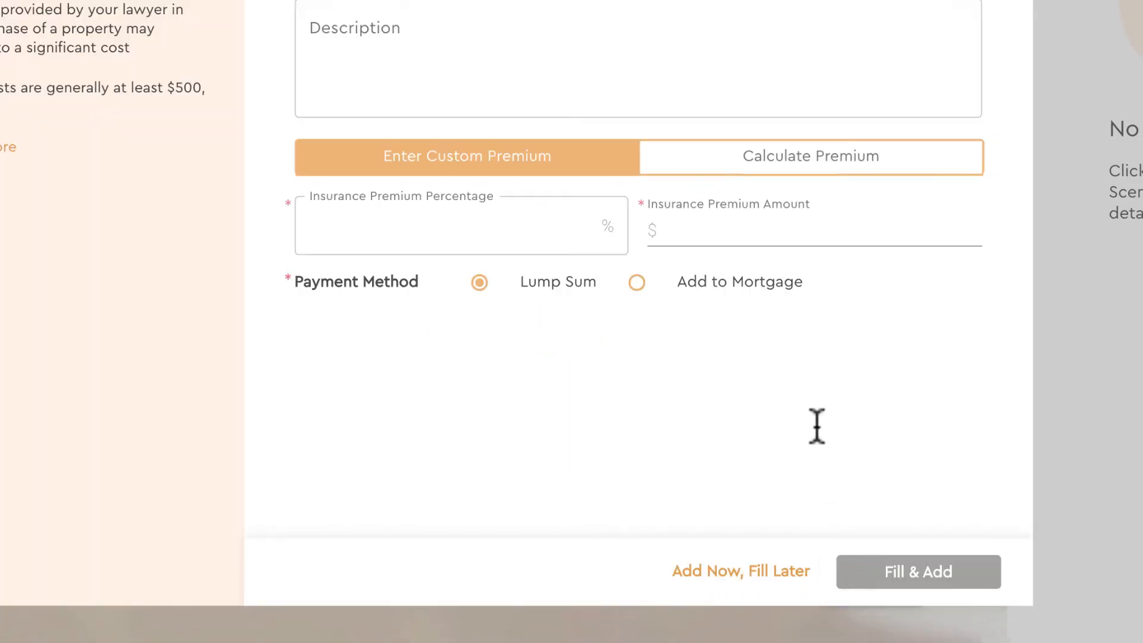
# Set the mortgage insurance to a calculated premium with the payment method Add to Mortgage, and add the event to the canvas.
pyautogui.click(795, 157)
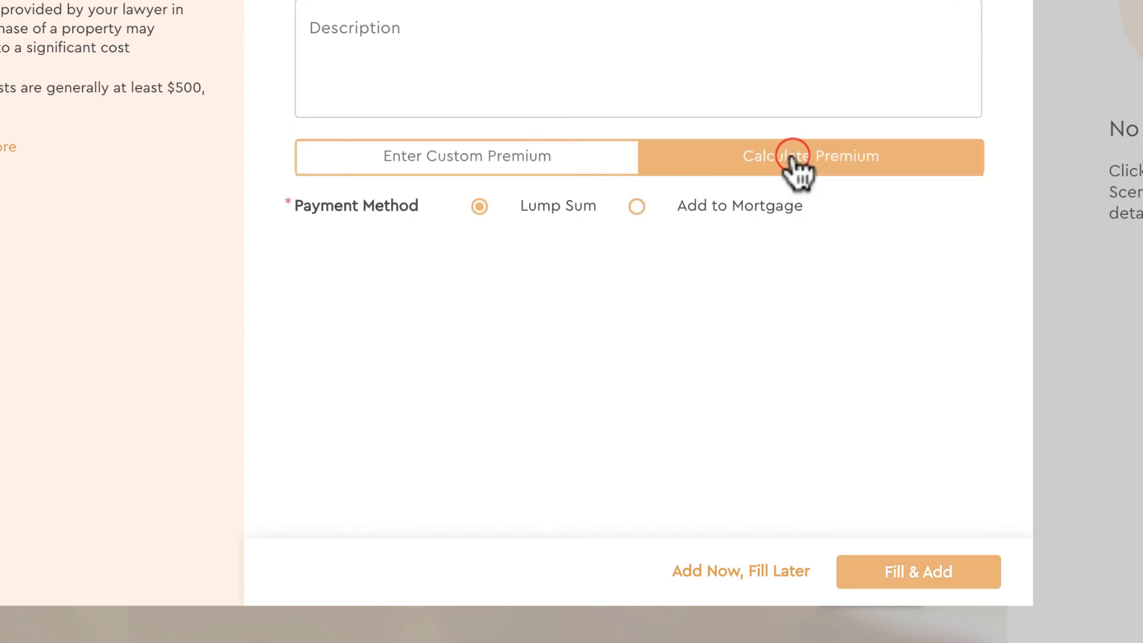
pyautogui.click(637, 206)
pyautogui.click(911, 575)
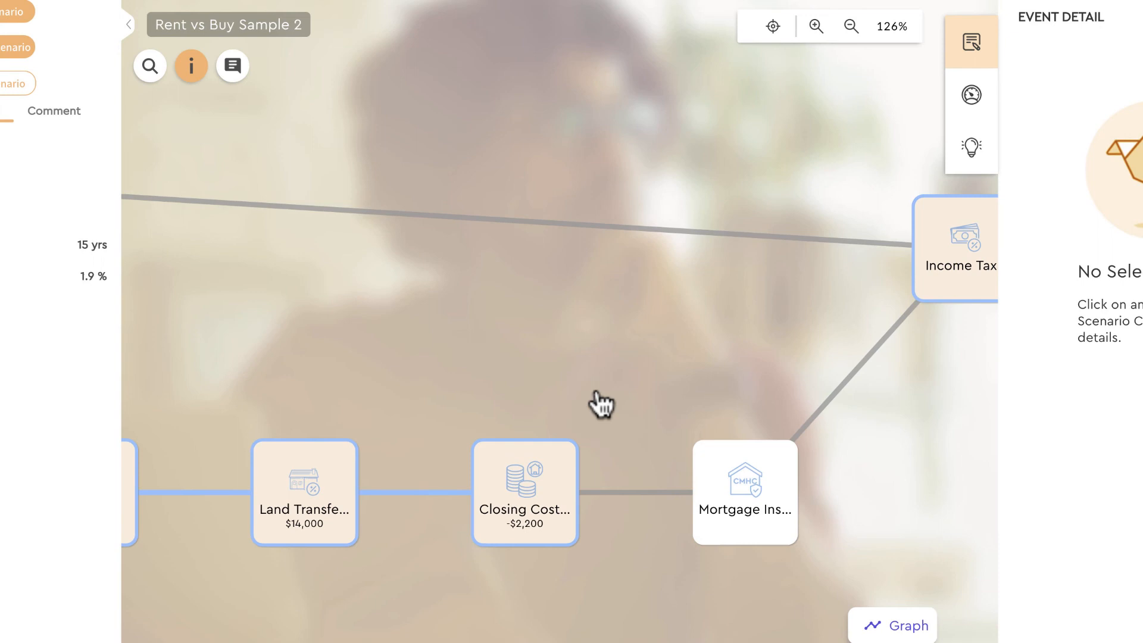
# Review the event chain up to Income Tax 1, open the decision engine and highlight the $500K Condo thread.
pyautogui.moveTo(377, 198); pyautogui.dragTo(516, 202)
pyautogui.scroll(-5, 618, 340)
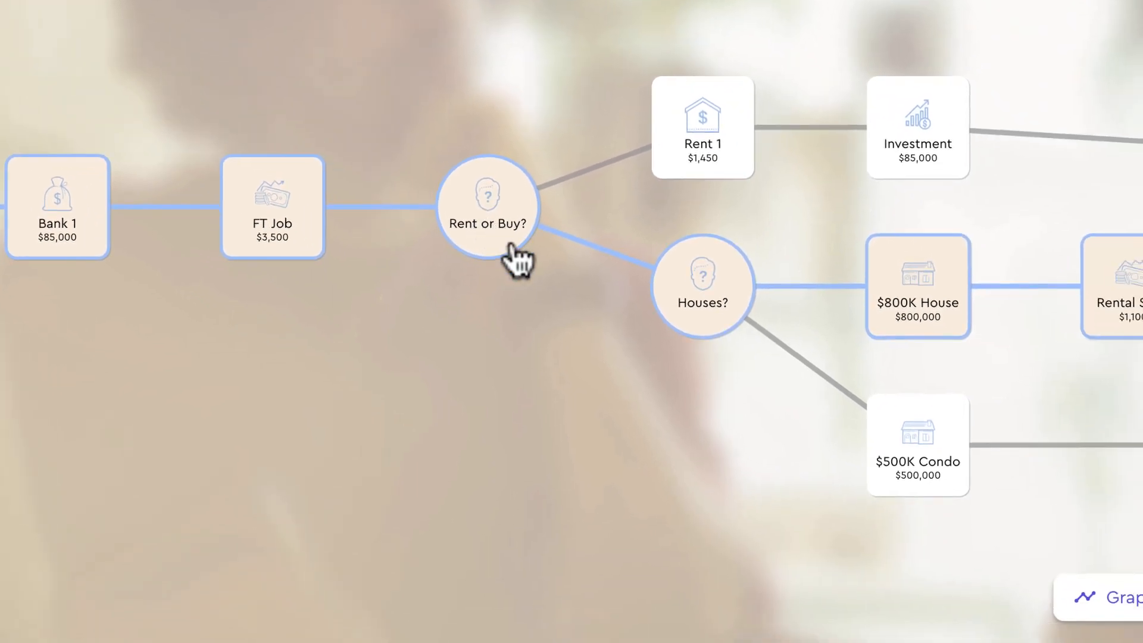
pyautogui.moveTo(758, 439); pyautogui.dragTo(639, 448)
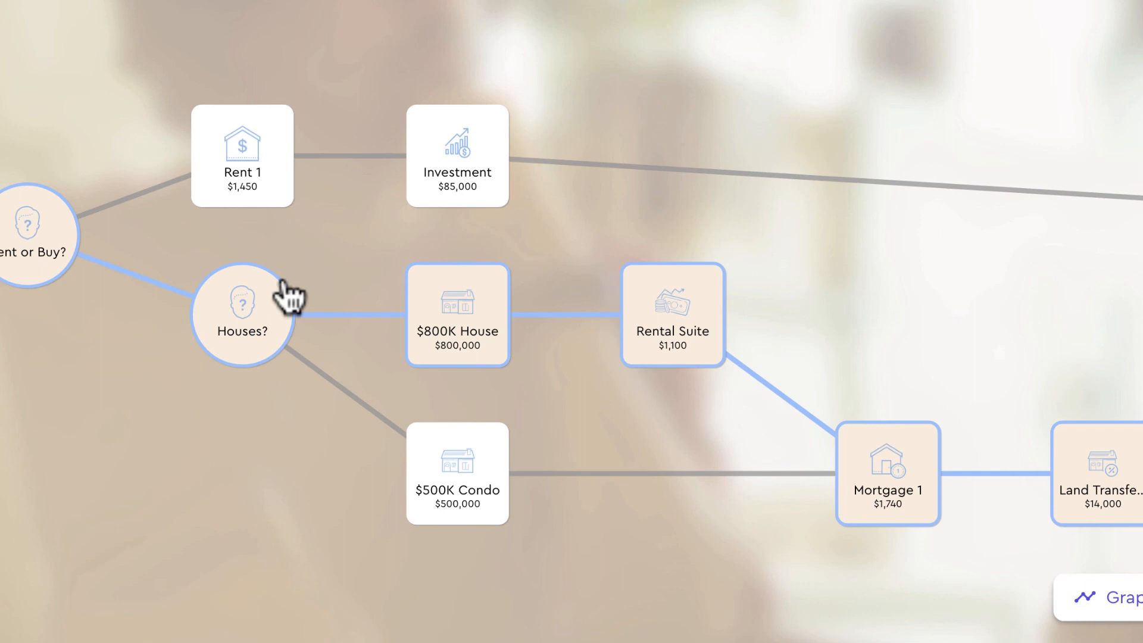
pyautogui.moveTo(624, 439); pyautogui.dragTo(334, 388)
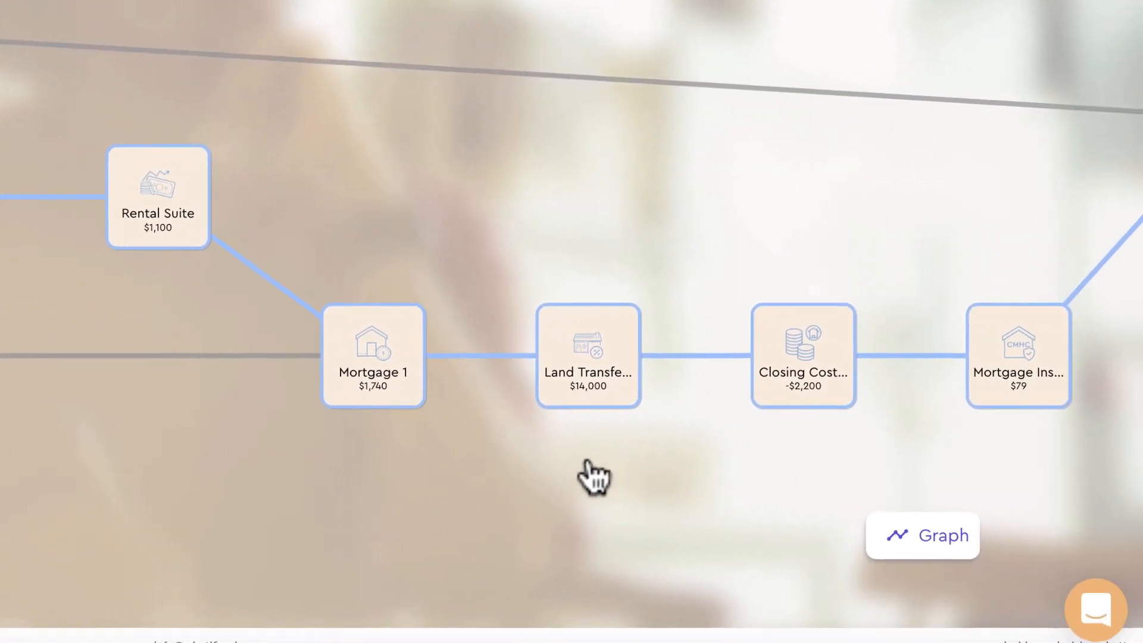
pyautogui.moveTo(818, 474); pyautogui.dragTo(721, 474)
pyautogui.moveTo(510, 465); pyautogui.dragTo(414, 455)
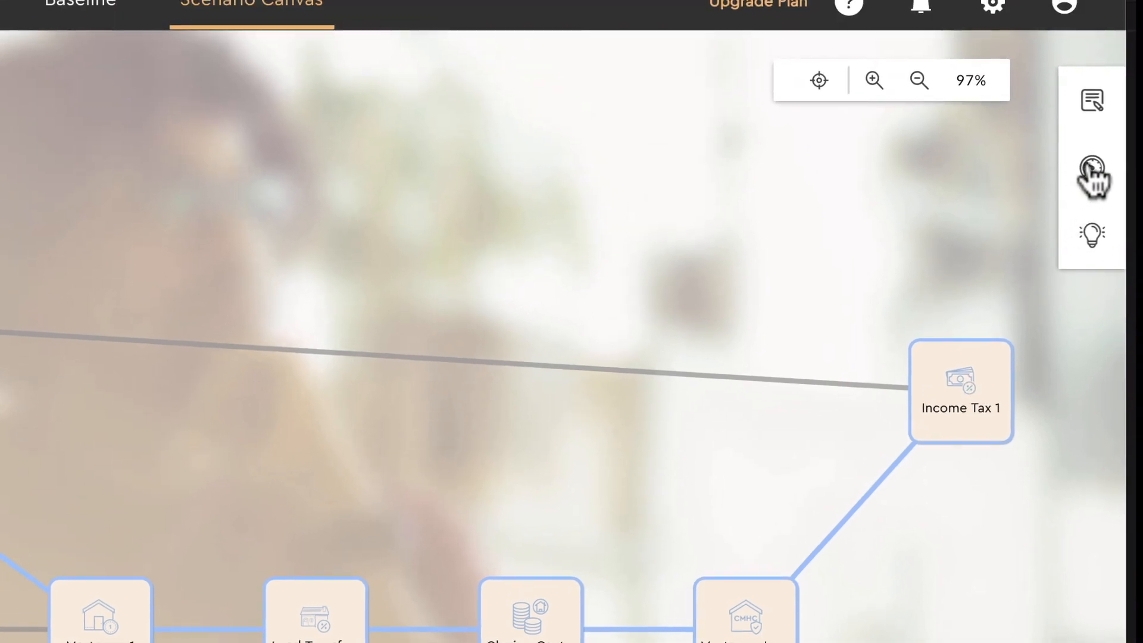
pyautogui.click(1091, 168)
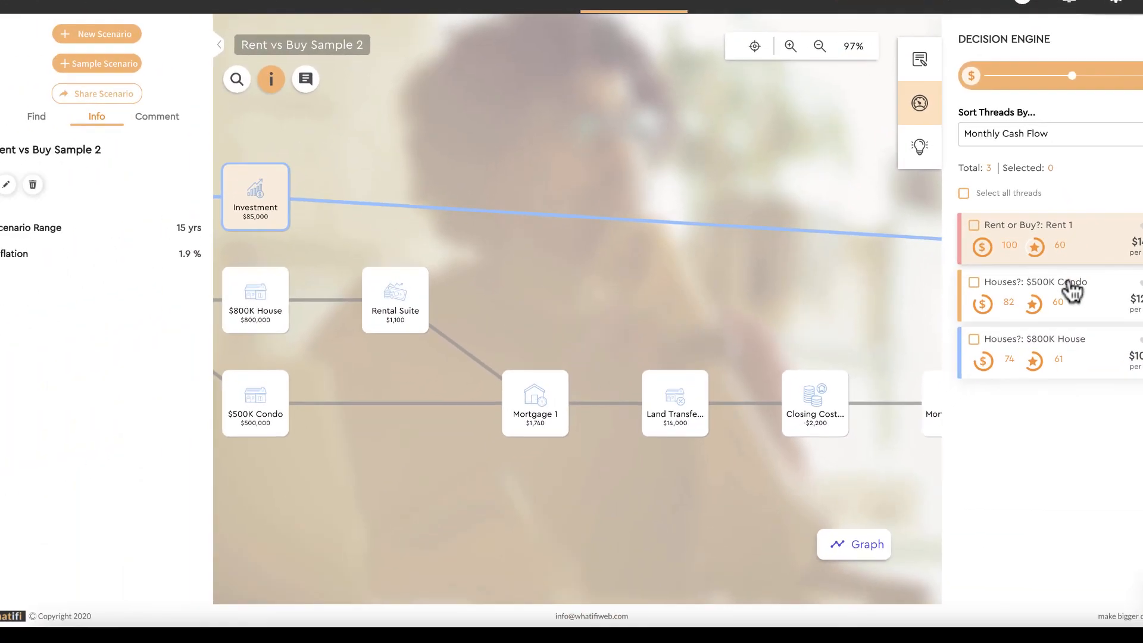
pyautogui.click(920, 449)
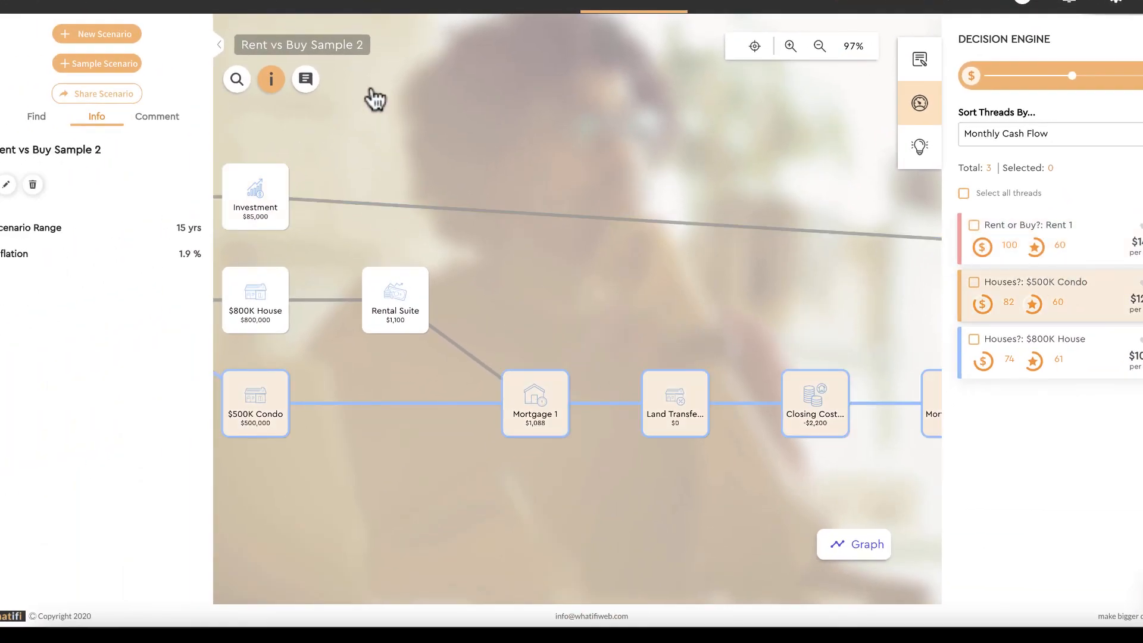
# Collapse the scenario info panel and show the graph for the $500K Condo thread with its events in view.
pyautogui.click(218, 48)
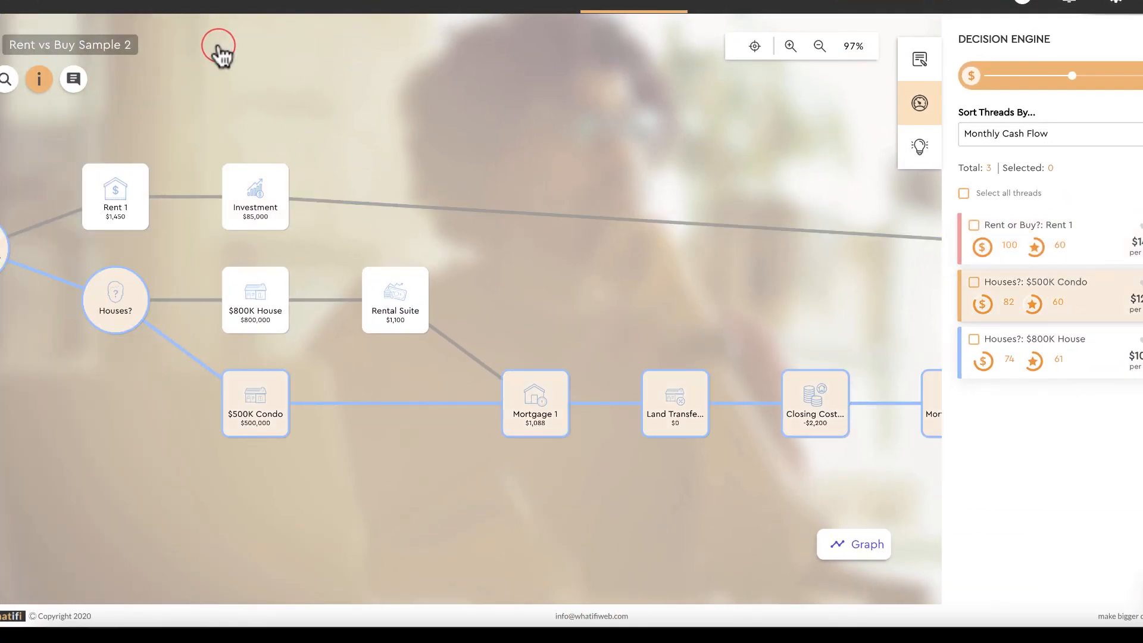
pyautogui.click(858, 545)
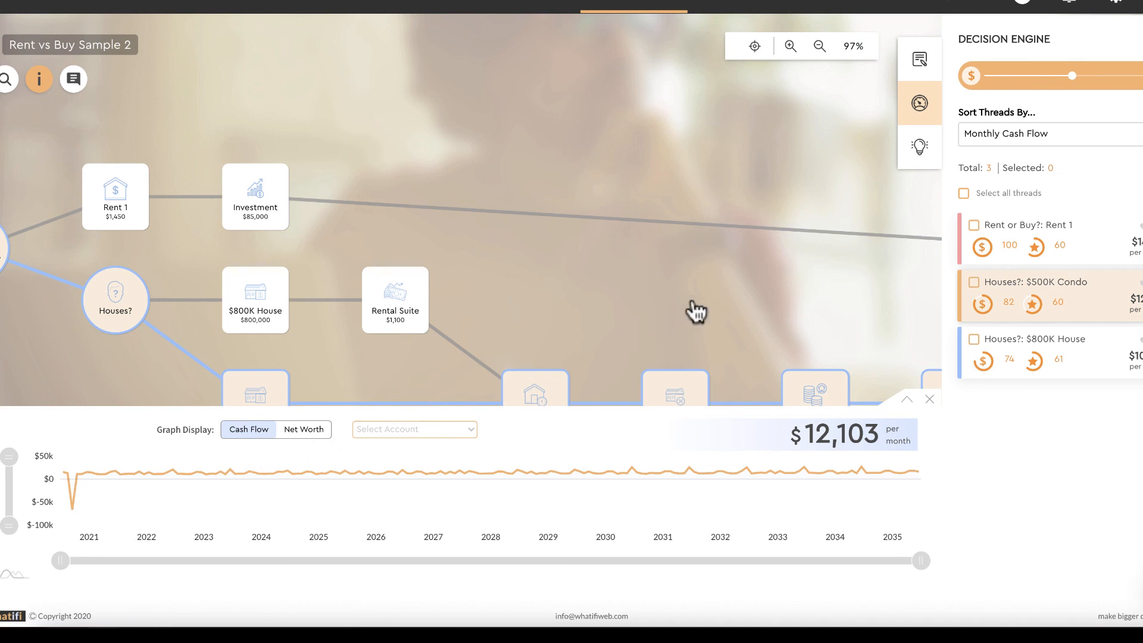
pyautogui.moveTo(695, 311); pyautogui.dragTo(691, 185)
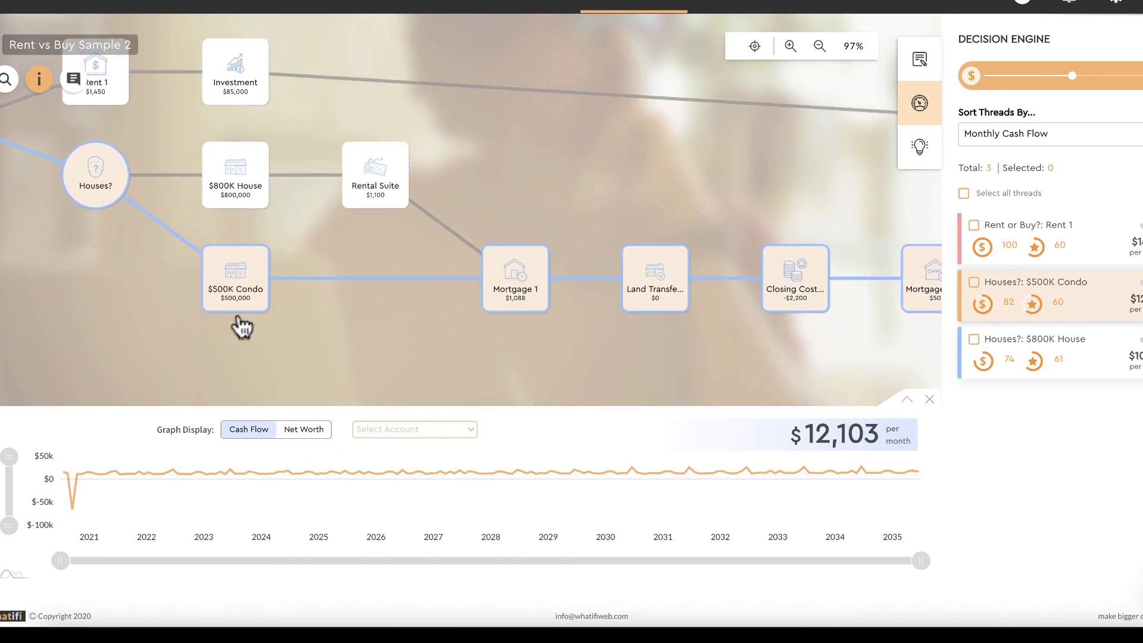